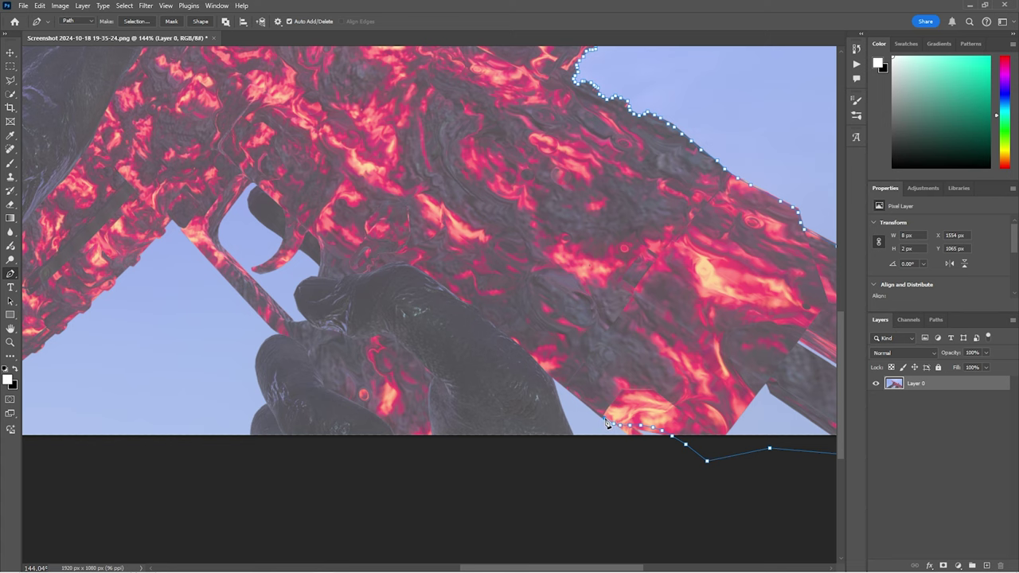
Step: Continue the Pen path along the gun's lower edge up to where it meets the gripping hand
scroll(553, 414, "right", 2)
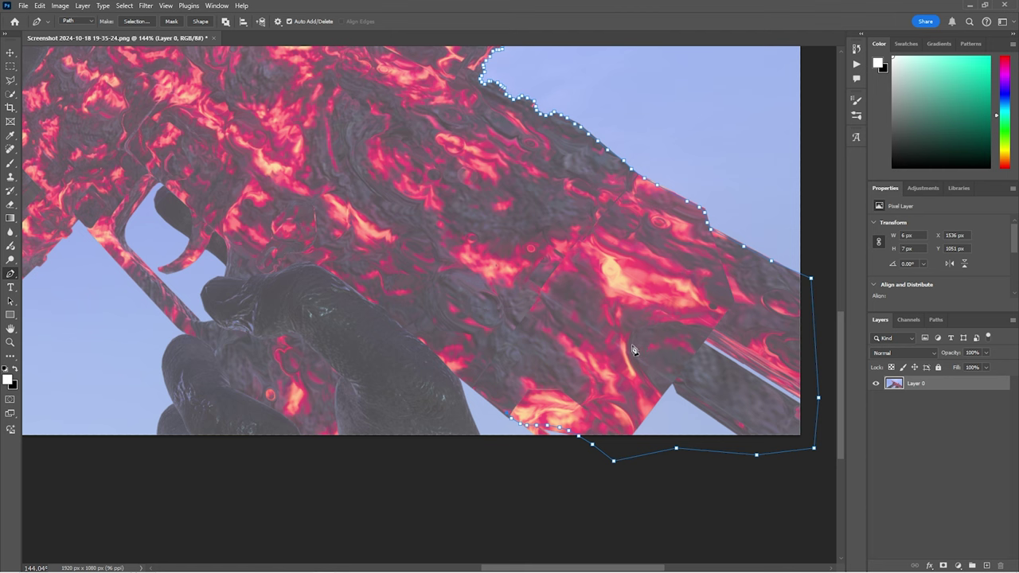
scroll(531, 421, "up", 2)
scroll(483, 417, "up", 2)
scroll(482, 421, "down", 2)
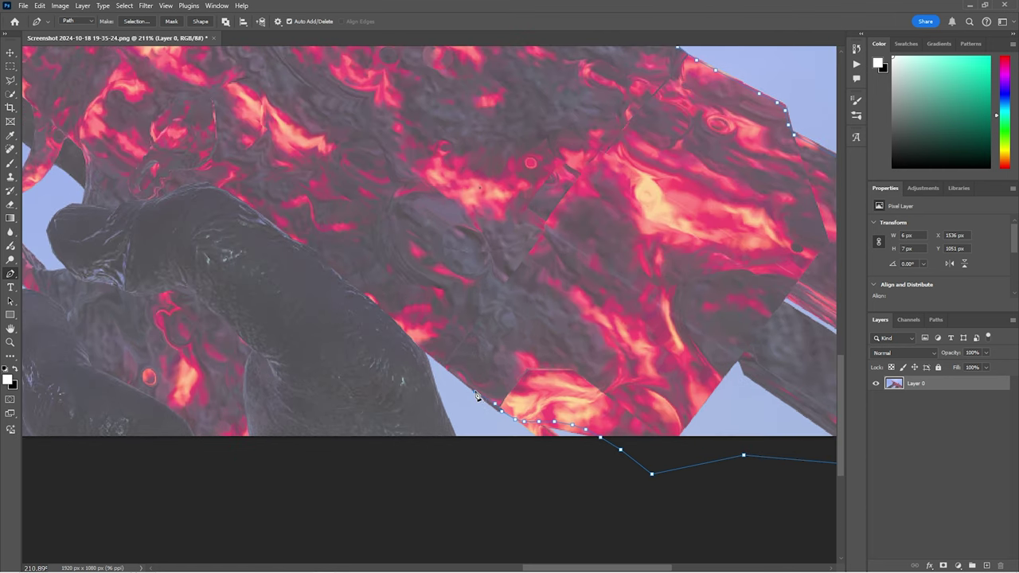
left_click(475, 391)
left_click(463, 380)
left_click(451, 373)
left_click(440, 361)
left_click(427, 352)
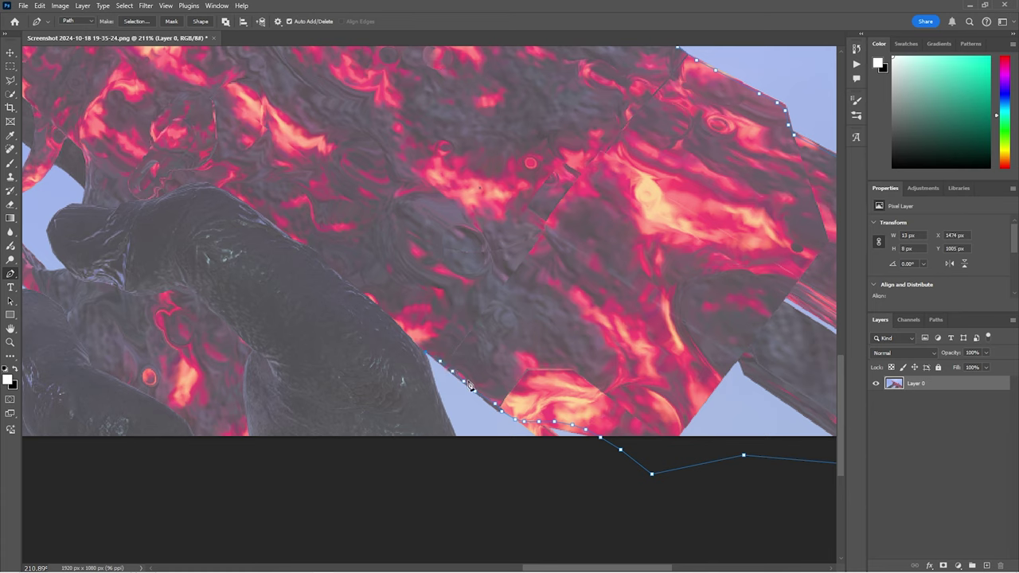
Step: Trace the edge of the gripping hand from the gun down past the canvas's lower border
left_click(430, 368)
left_click(442, 405)
left_click(454, 444)
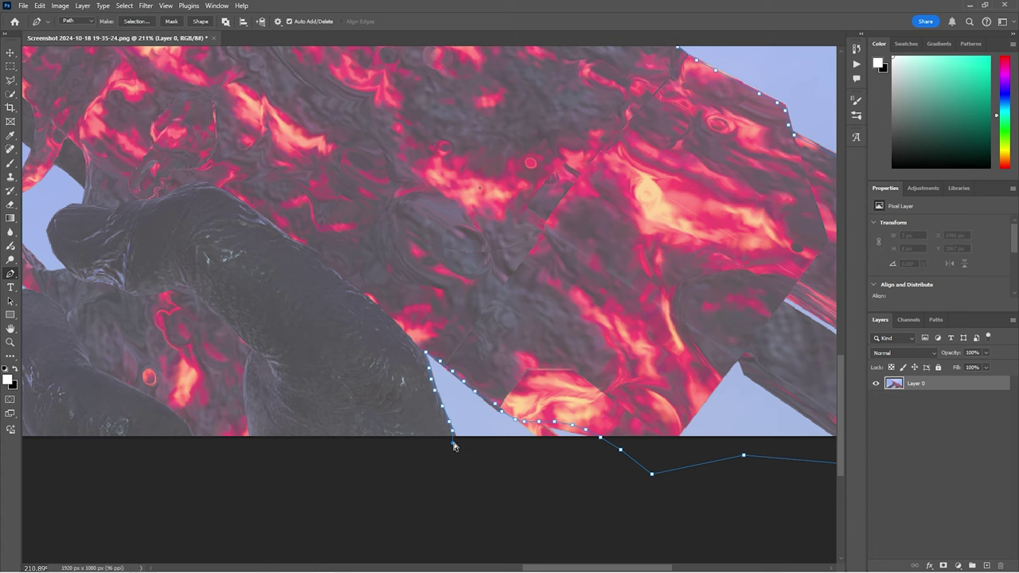
Step: Run the path just below the canvas beneath the gripping hand to its far edge
left_click(359, 455)
scroll(359, 454, "down", 5)
scroll(342, 438, "up", 2)
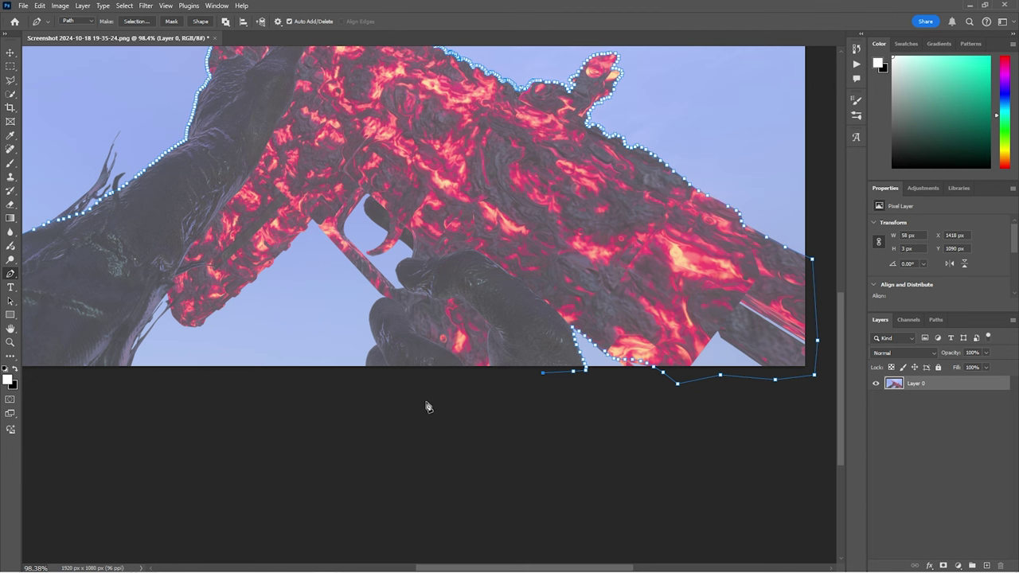
scroll(504, 393, "up", 2)
left_click(523, 400)
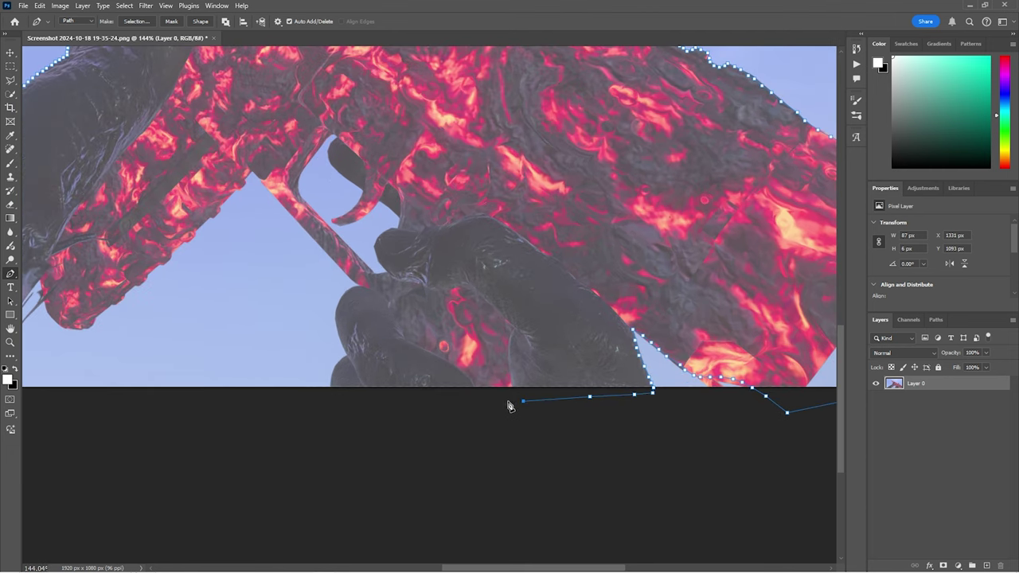
left_click(464, 401)
left_click(398, 404)
left_click(354, 406)
left_click(324, 408)
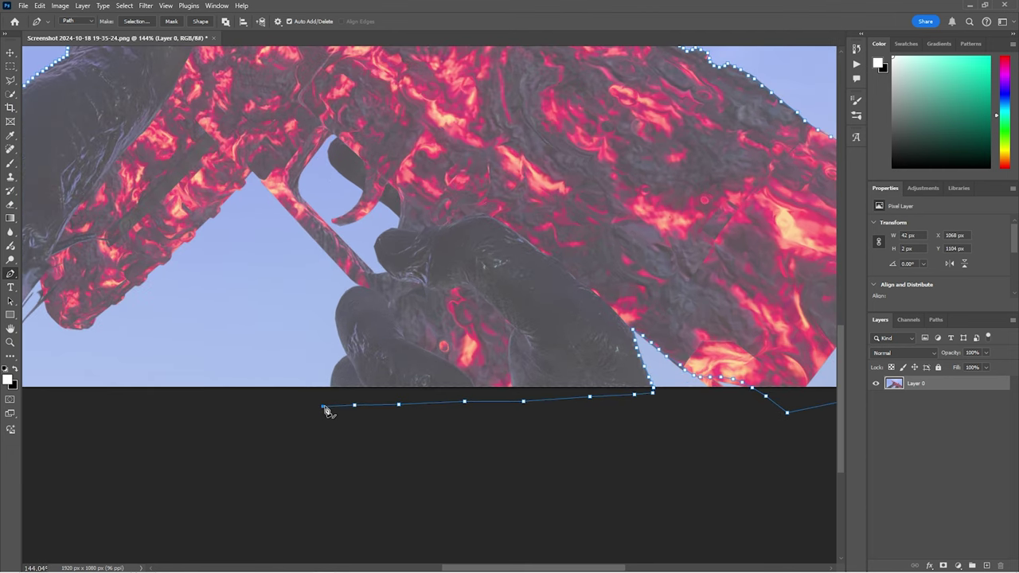
Step: Bring the path back onto the canvas and trace the rounded outline of the hand's lowest finger
scroll(327, 401, "up", 2)
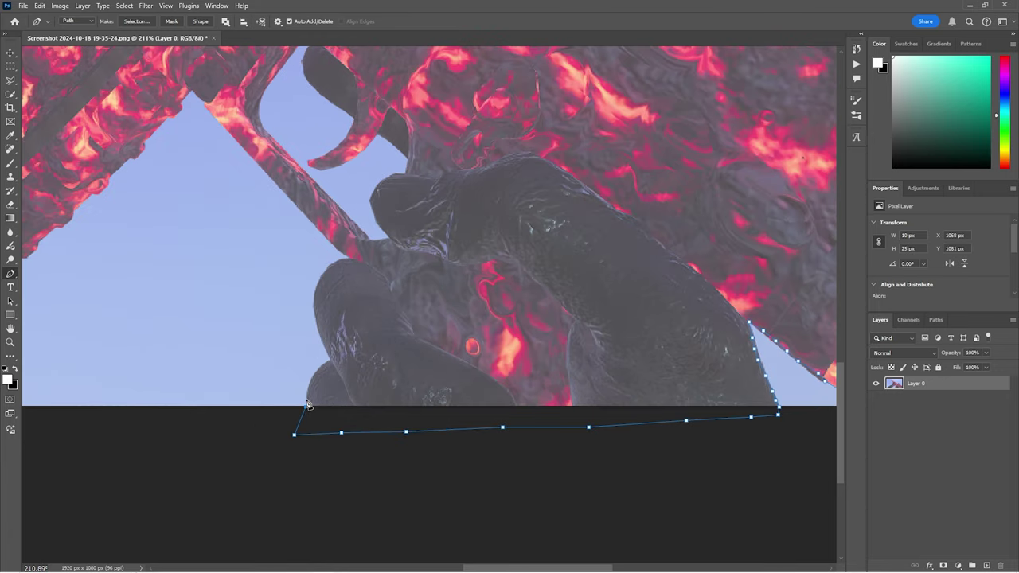
left_click(305, 406)
left_click(308, 398)
left_click(309, 387)
left_click(313, 378)
left_click(317, 370)
left_click(326, 363)
left_click(330, 359)
left_click(328, 354)
Step: Trace around the next finger and along the trigger guard's outer edge to the notch at the magazine
mouse_move(318, 334)
left_mouse_down()
mouse_move(316, 291)
mouse_move(350, 261)
mouse_move(330, 242)
mouse_move(327, 279)
mouse_move(317, 280)
mouse_move(269, 228)
left_mouse_up()
scroll(333, 248, "up", 1)
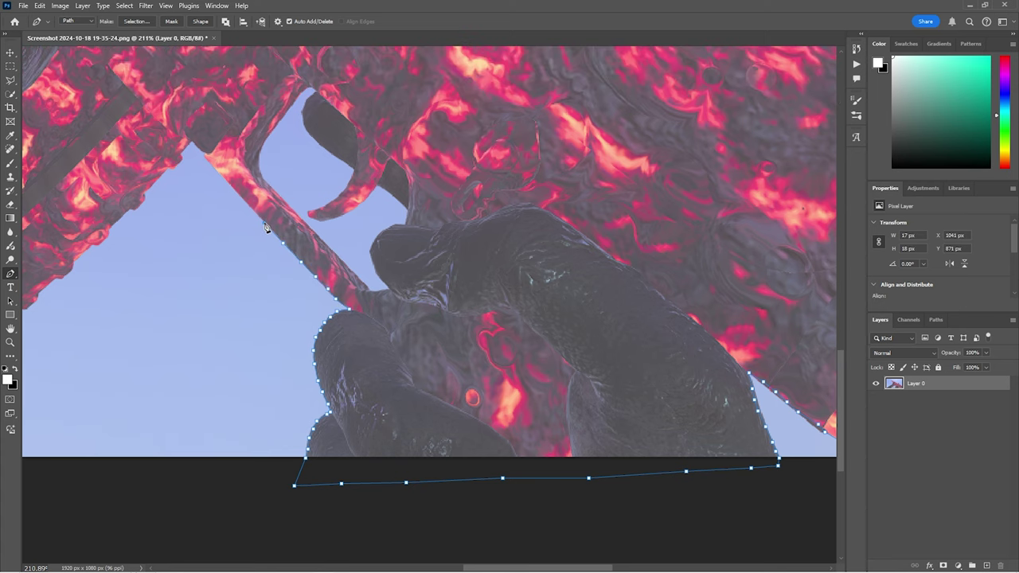
left_click(265, 224)
scroll(230, 245, "up", 3)
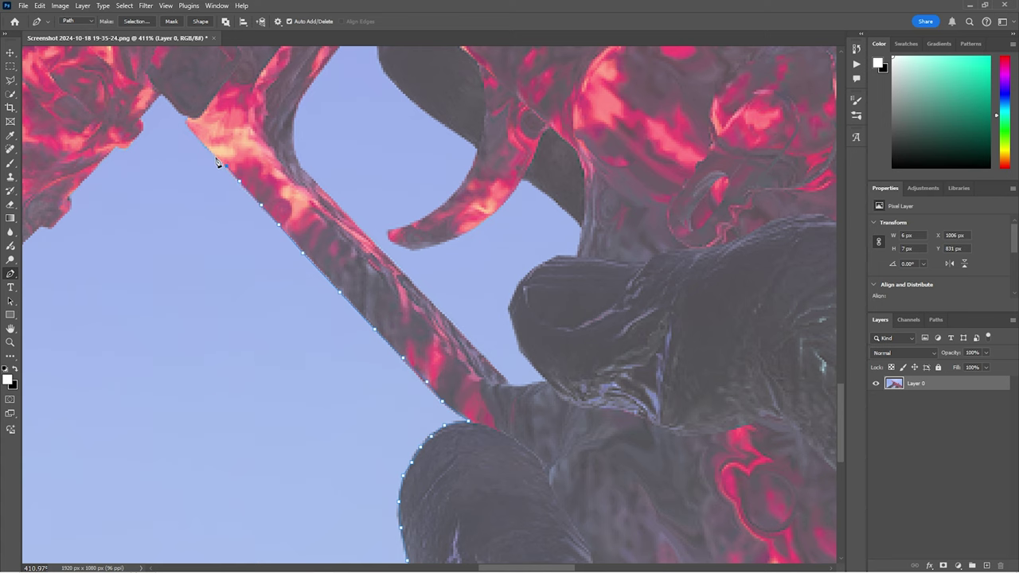
scroll(191, 274, "up", 4)
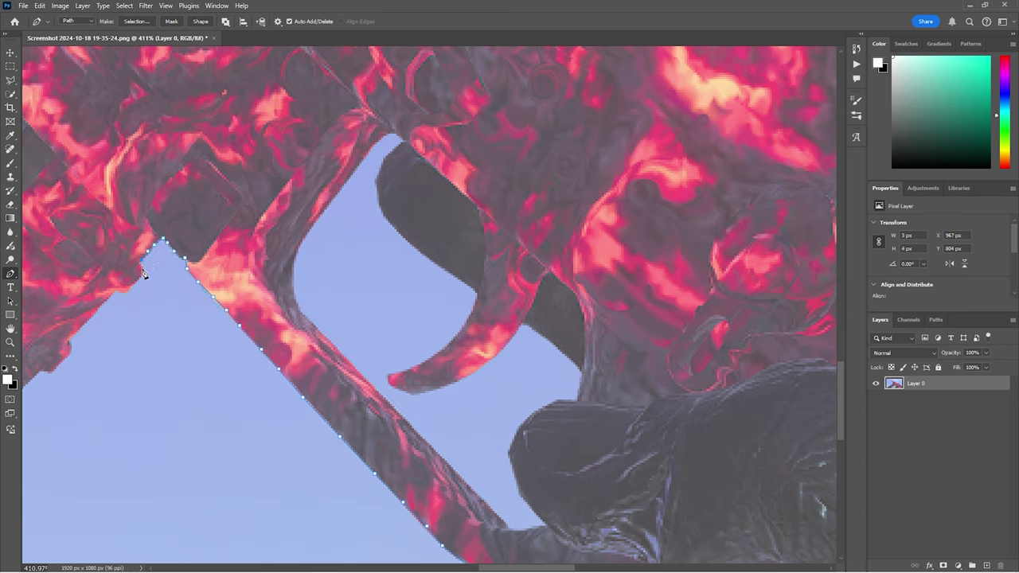
Step: Trace the bumpy edge of the magazine from the notch down towards its lower end
left_click(99, 308)
mouse_move(95, 316)
left_mouse_down()
mouse_move(199, 309)
mouse_move(417, 249)
left_mouse_up()
left_click(409, 254)
left_click(394, 277)
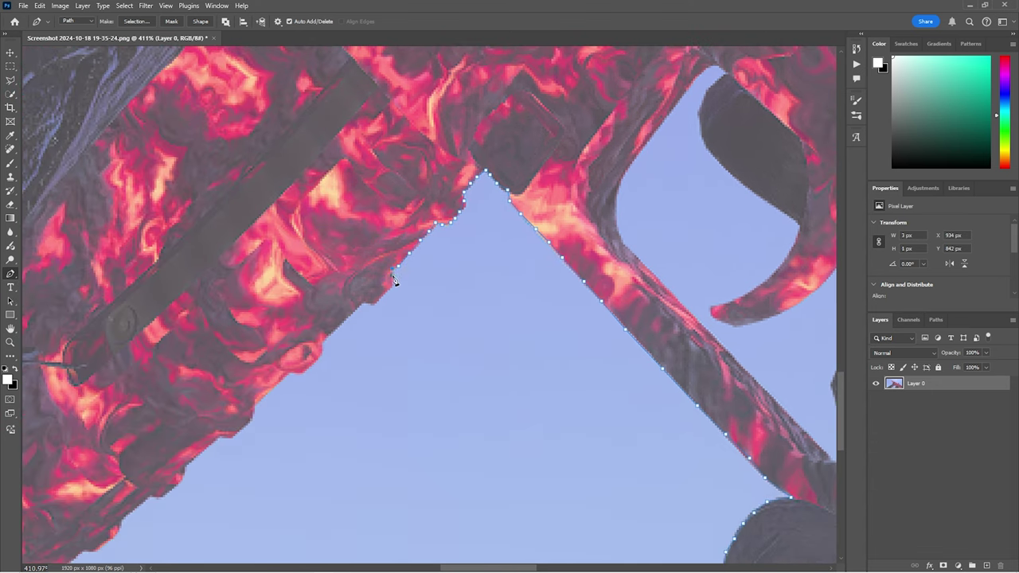
left_click(375, 297)
left_click(352, 310)
left_click(321, 344)
left_click(202, 451)
left_click(194, 457)
left_click(187, 464)
left_click(182, 471)
left_click(180, 480)
left_click(174, 487)
left_click(166, 492)
left_click(158, 493)
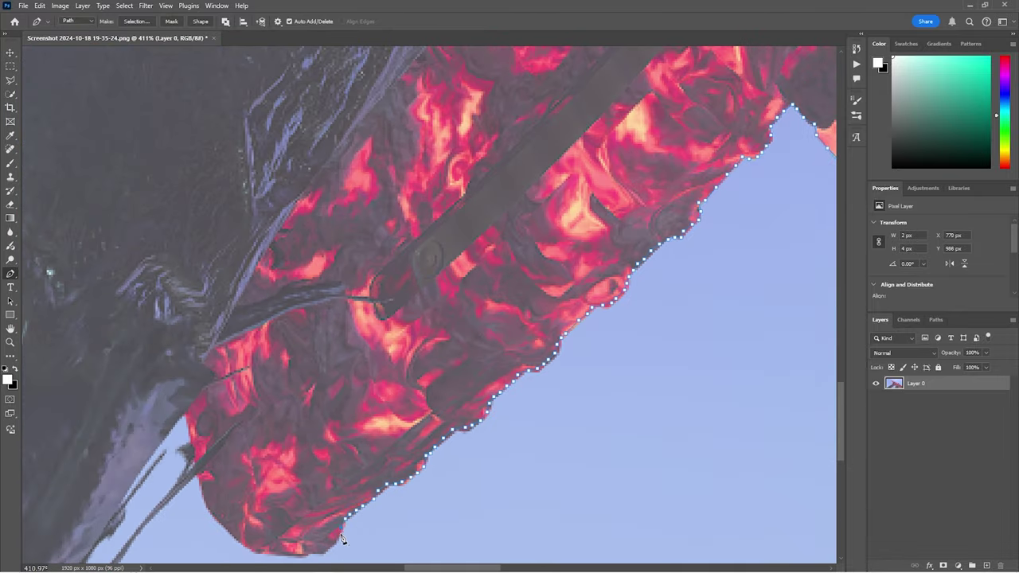
Step: Trace the path around the magazine's rounded lower end towards the supporting arm
scroll(474, 479, "down", 6)
scroll(474, 478, "up", 4)
left_click(509, 469)
left_click(499, 470)
left_click(488, 470)
left_click(477, 470)
left_click(470, 468)
left_click(460, 457)
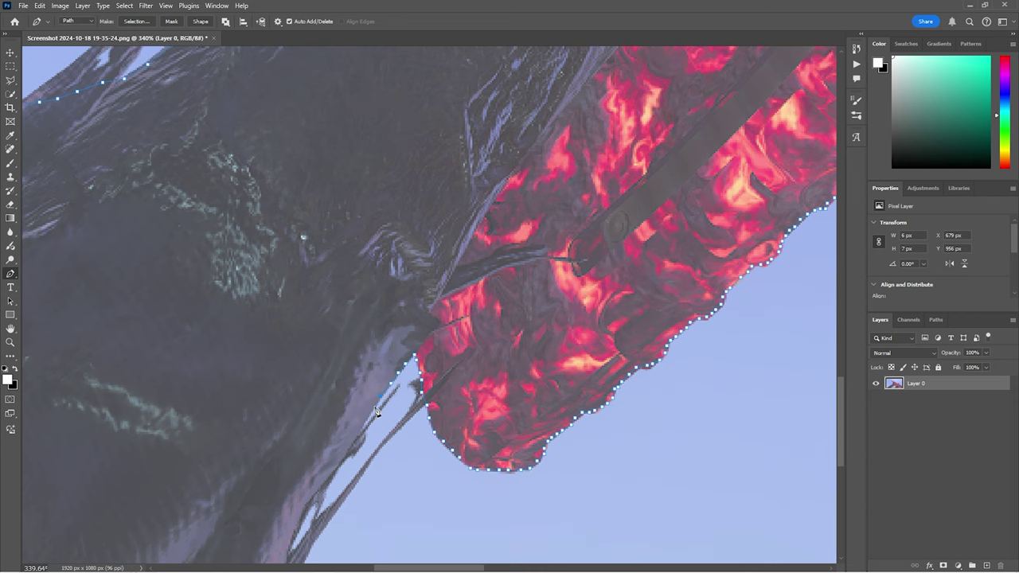
Step: Trace the supporting arm's inner edge down to the canvas's lower border, leaving out the loose strands
scroll(321, 478, "up", 2)
scroll(321, 476, "up", 3)
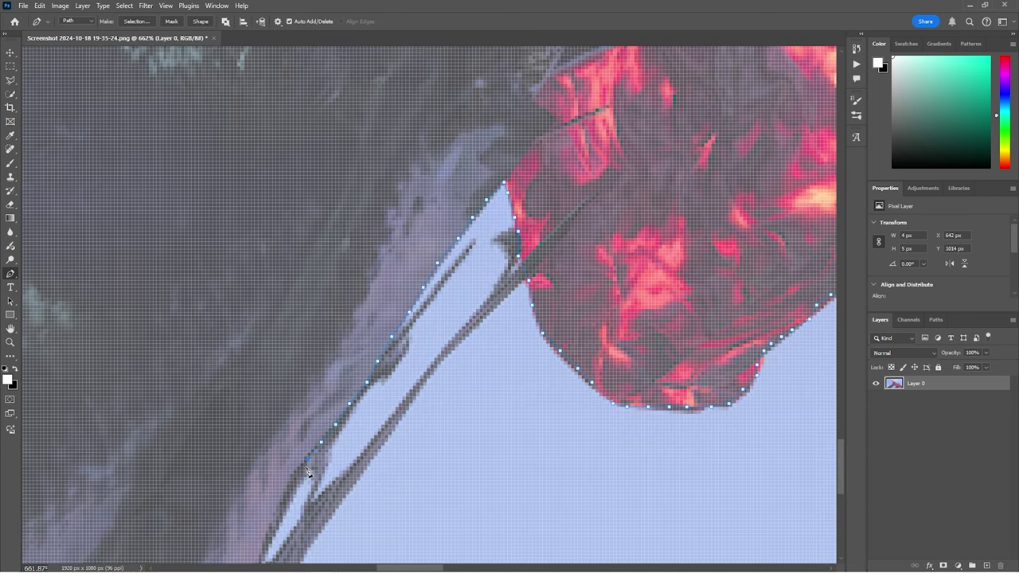
scroll(276, 535, "down", 3)
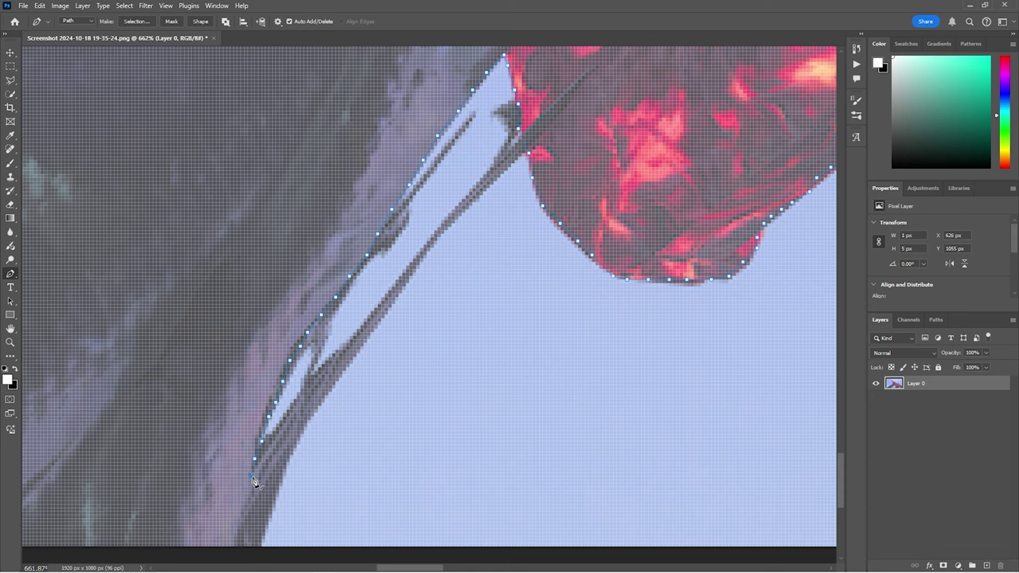
scroll(251, 502, "down", 4)
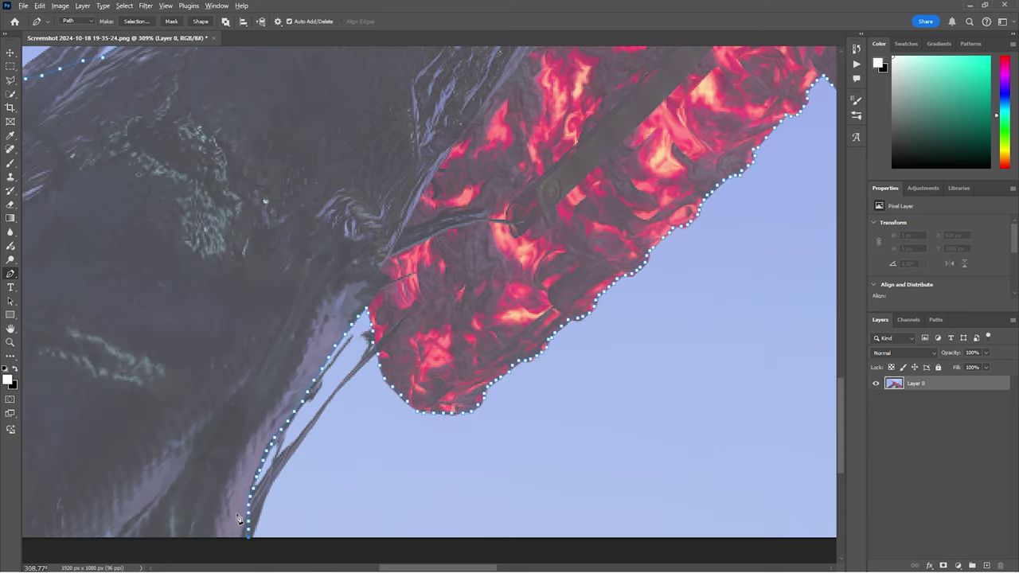
Step: Run the path below the canvas under the supporting arm and close it at its starting point
scroll(238, 529, "down", 3)
scroll(211, 540, "down", 2)
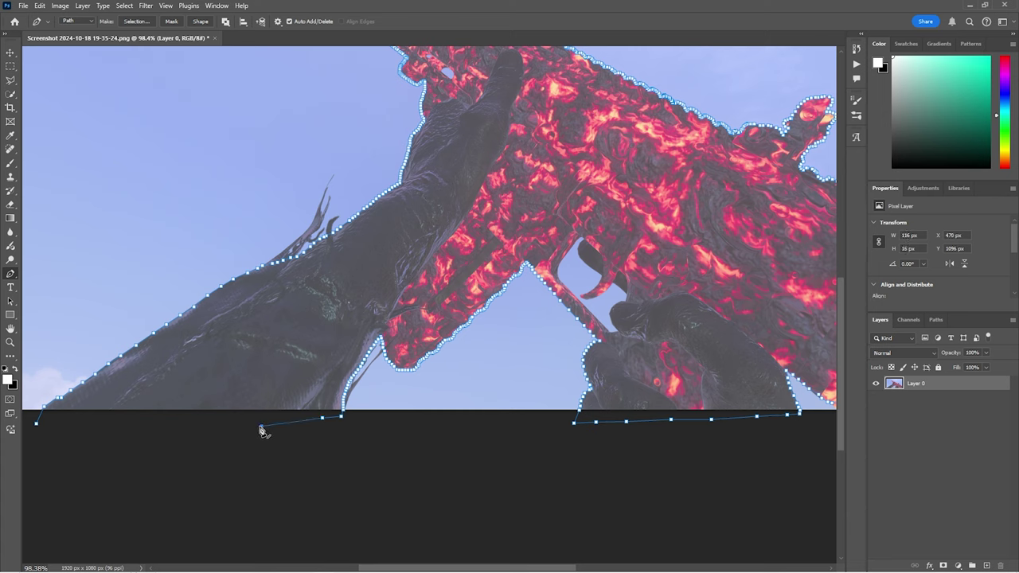
left_click(38, 425)
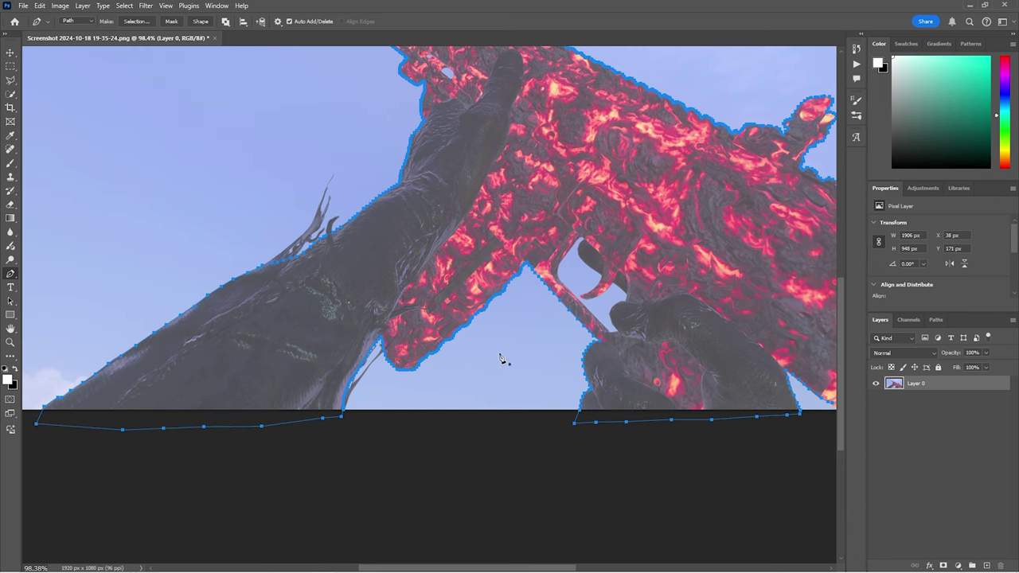
Step: Convert the closed outline path into a new anti-aliased selection with a feather radius of 1 pixel
scroll(516, 353, "up", 3)
scroll(405, 451, "down", 2)
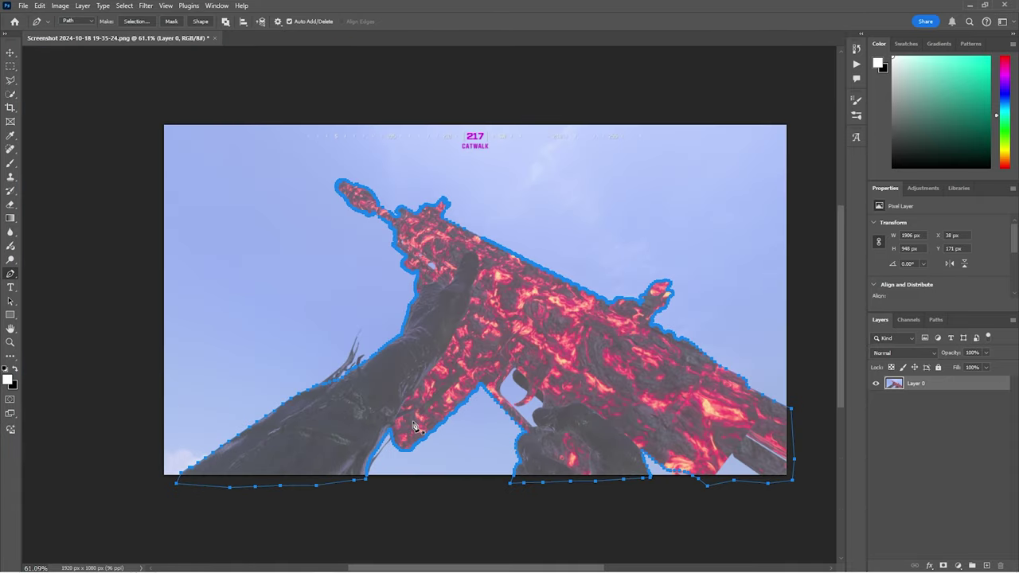
scroll(418, 428, "down", 1)
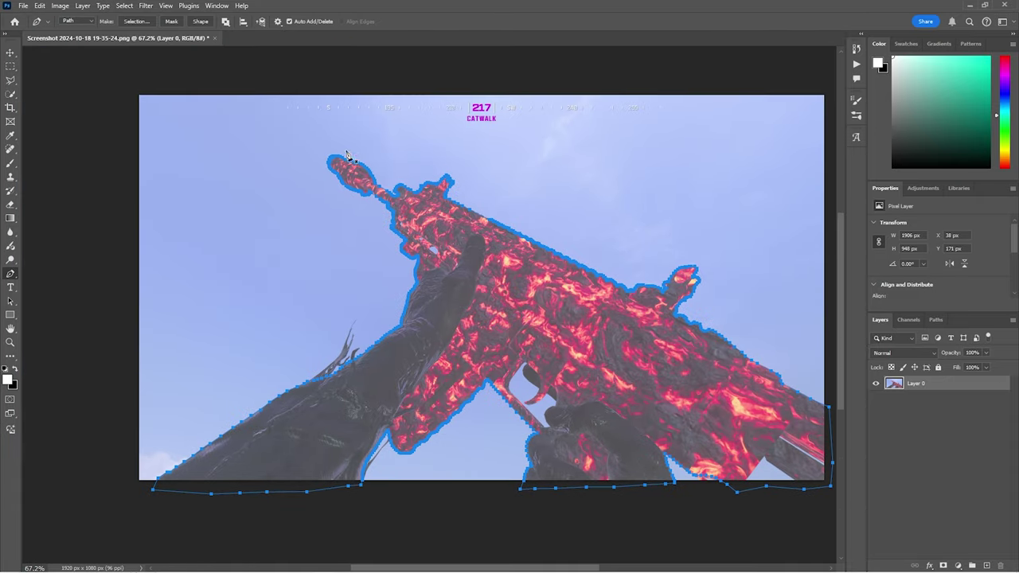
scroll(353, 139, "up", 5)
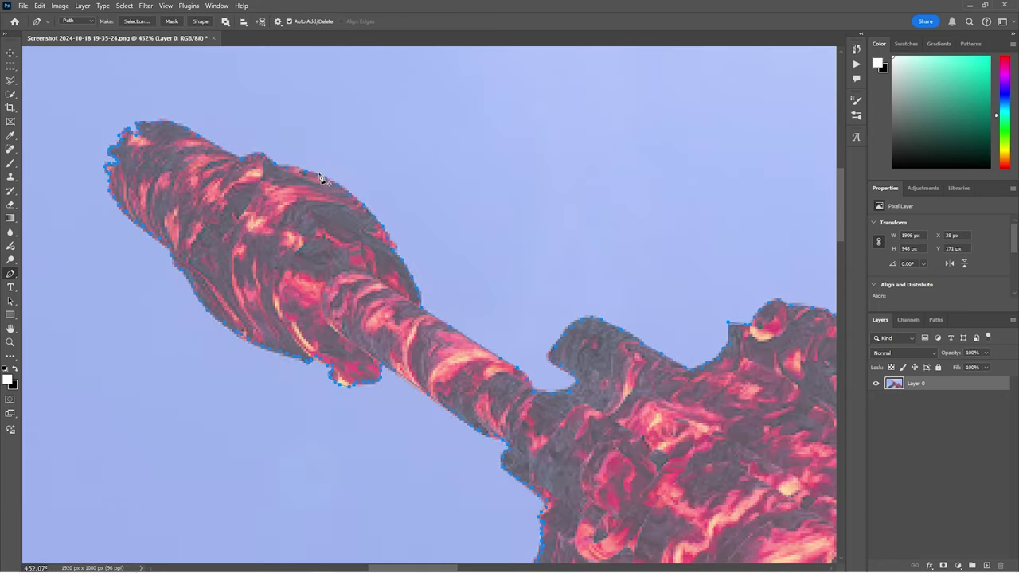
scroll(362, 206, "down", 3)
scroll(416, 253, "down", 6)
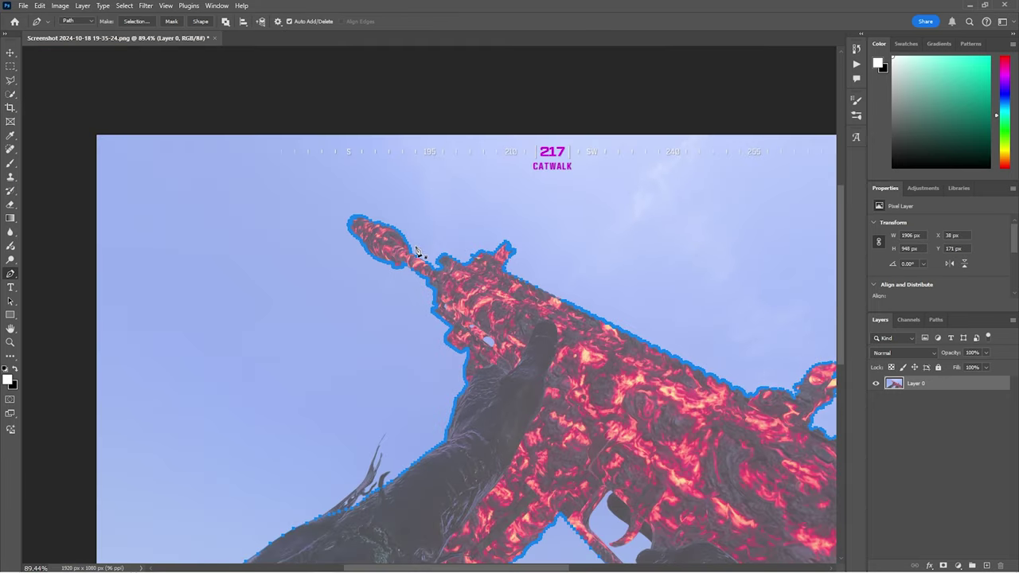
right_click(547, 331)
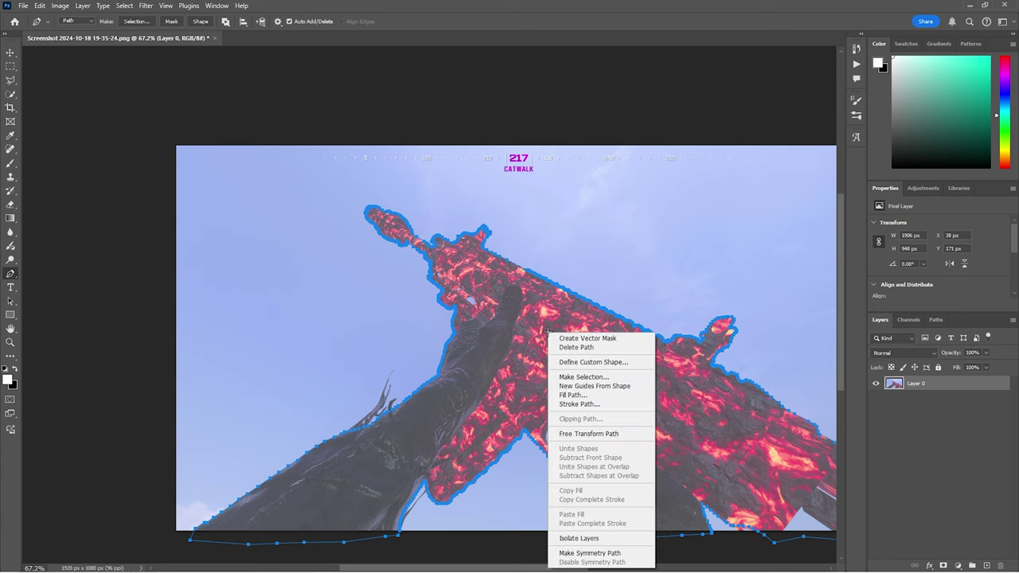
left_click(589, 377)
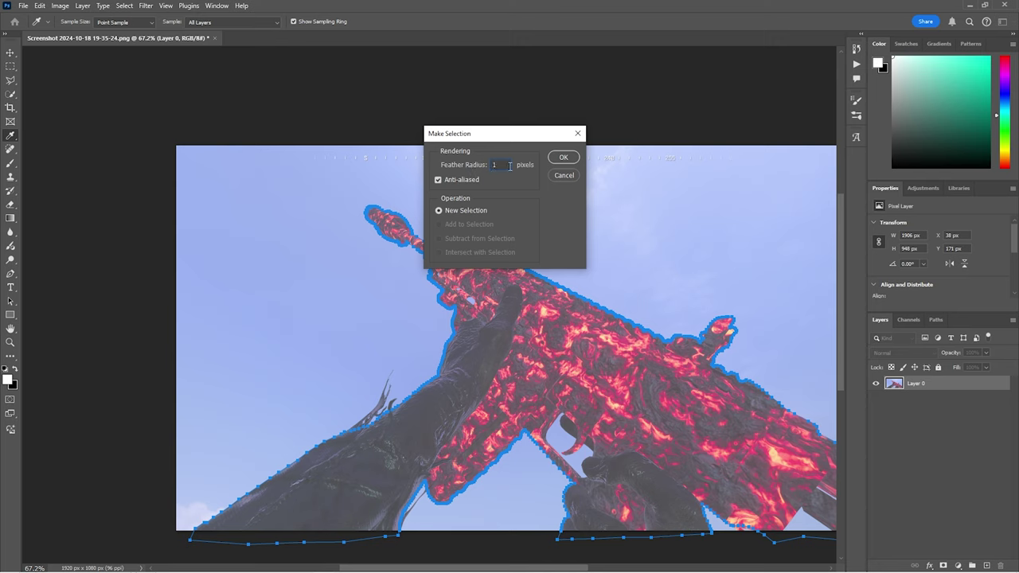
left_click(562, 157)
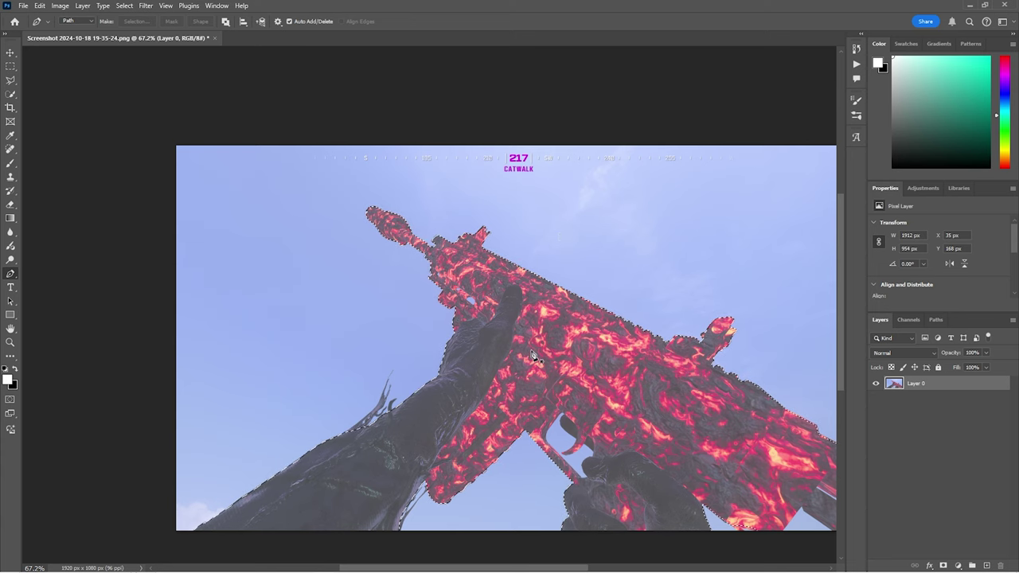
Step: Copy the selected gun and arms to a new layer and hide Layer 0
key("ctrl+j")
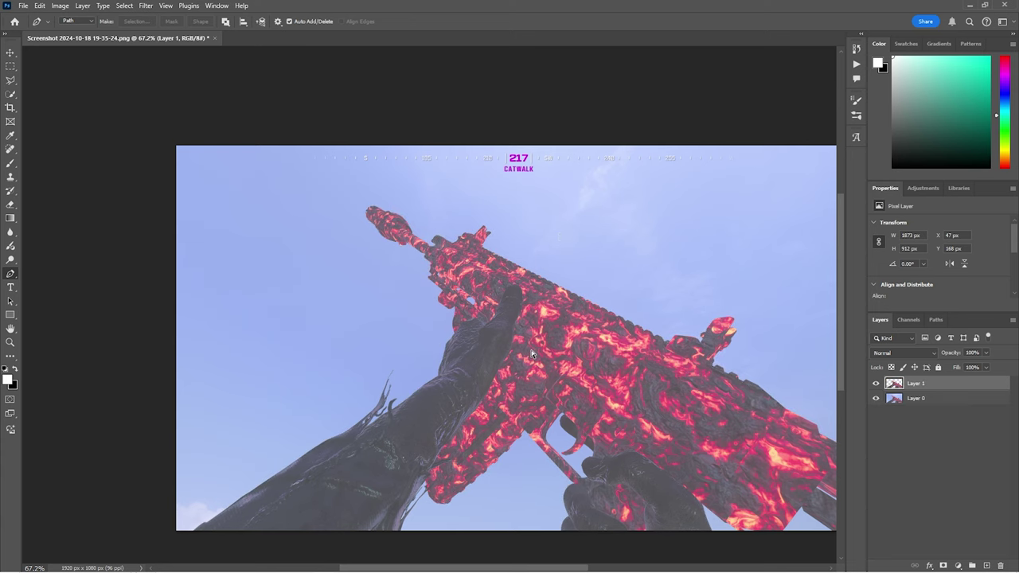
left_click(875, 399)
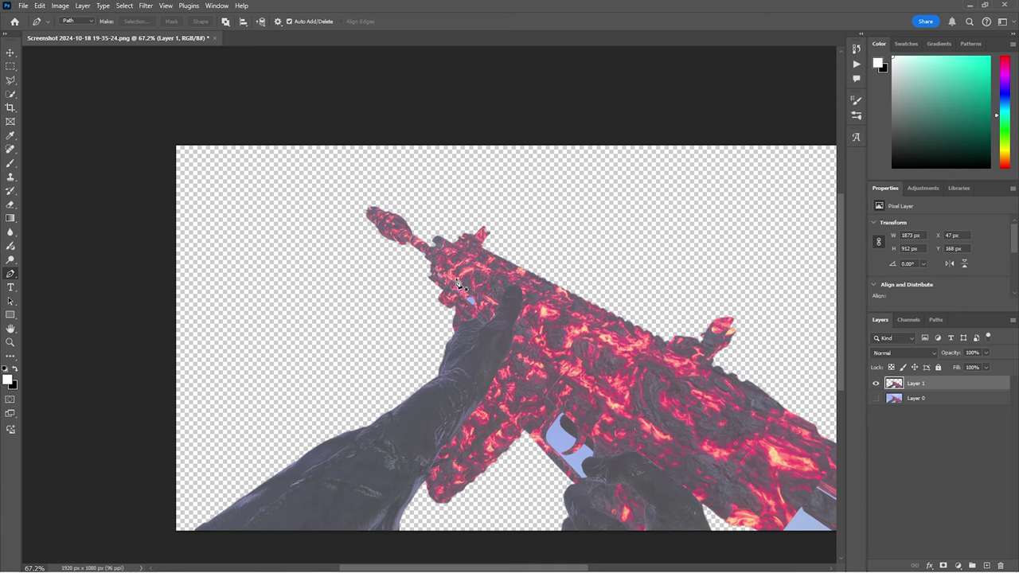
Step: Start a Pen path in the trigger guard opening and trace its inner edge from the lowest corner to the highest
scroll(593, 430, "down", 3)
scroll(593, 431, "up", 5)
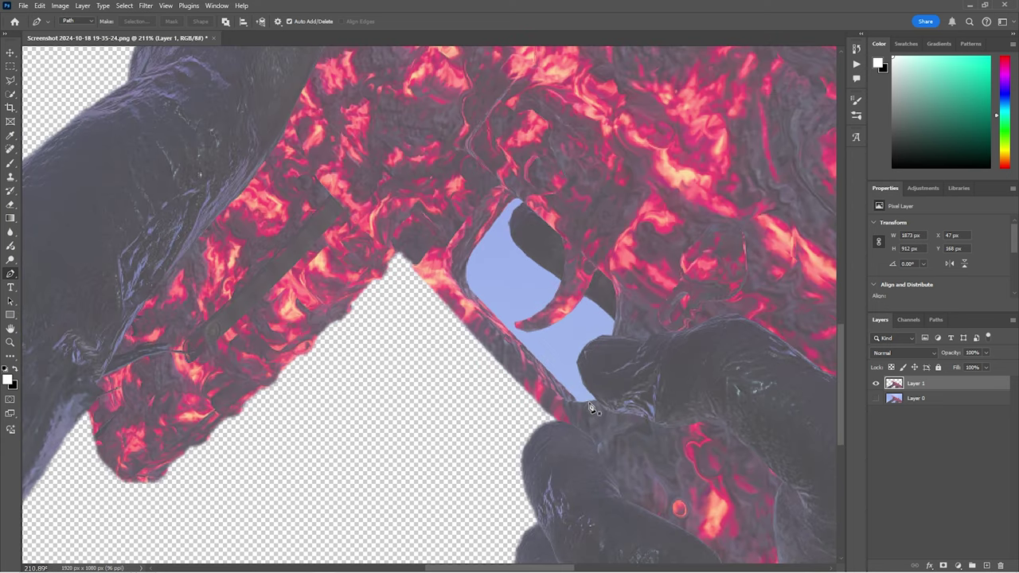
left_click(588, 404)
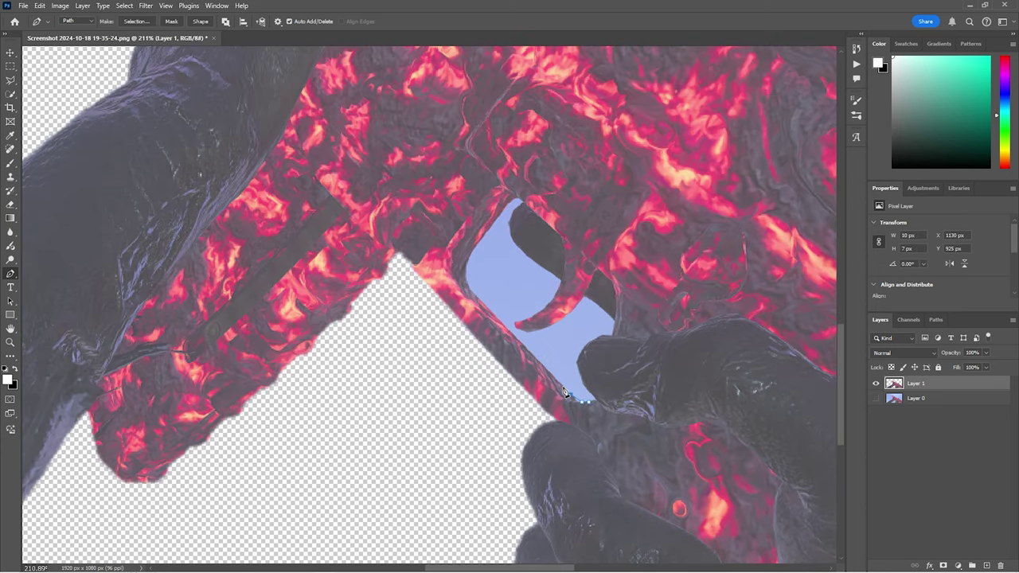
left_click(561, 386)
left_click(530, 353)
left_click(517, 341)
left_click(503, 325)
left_click(491, 314)
left_click(476, 295)
left_click(469, 288)
left_click(466, 273)
left_click(466, 260)
left_click(470, 249)
left_click(479, 241)
left_click(486, 230)
left_click(494, 221)
left_click(499, 214)
left_click(504, 204)
left_click(513, 196)
left_click(517, 196)
Step: Continue the path along the dark edge inside the opening and around the curved trigger
left_click(533, 260)
left_click(546, 267)
left_click(556, 274)
left_click(560, 279)
left_click(560, 290)
left_click(552, 299)
left_click(550, 306)
left_click(542, 313)
left_click(560, 323)
Step: Trace the rest of the opening behind the trigger and around the fingertip, closing the path
left_click(585, 300)
left_click(605, 311)
left_click(613, 332)
left_click(601, 338)
left_click(586, 347)
left_click(579, 365)
left_click(582, 380)
left_click(589, 392)
left_click(595, 402)
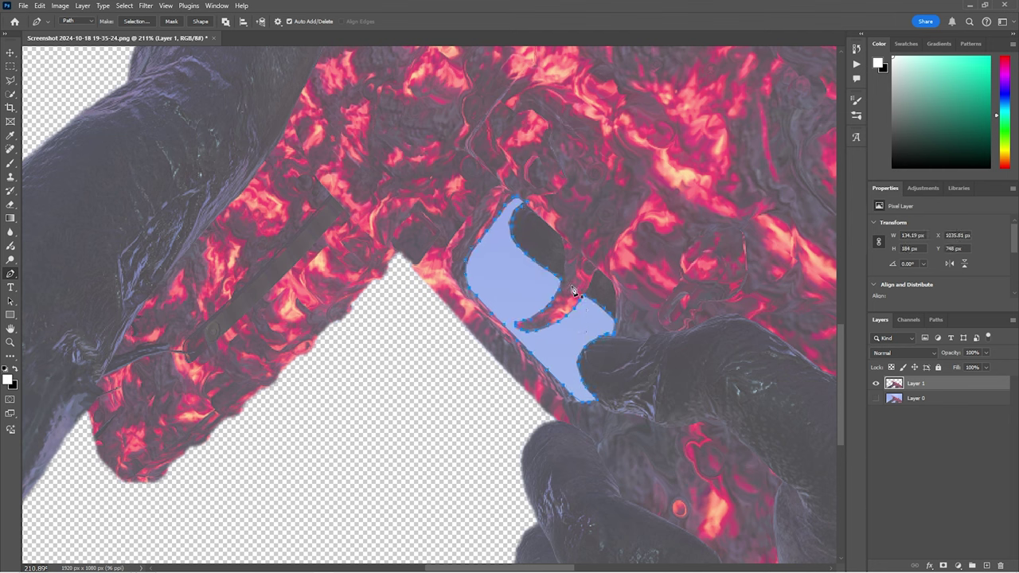
Step: Convert the trigger opening's path to a selection, and delete the sky inside the selected oval hole near the gun's front
right_click(525, 275)
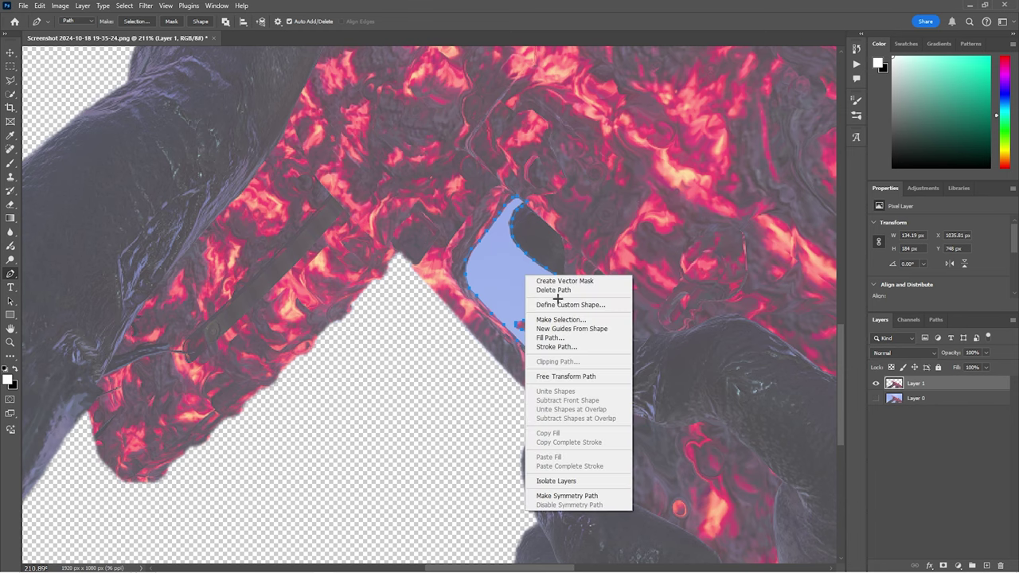
left_click(577, 319)
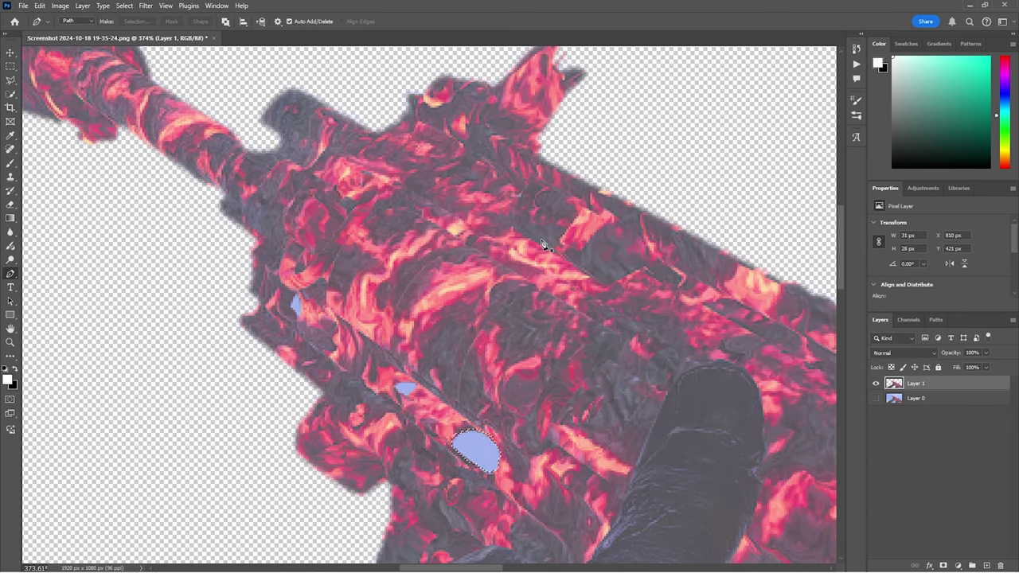
key("Delete")
Step: Trace a Pen path around the edge of the small sky-filled hole next to the cleared oval opening
scroll(526, 330, "up", 3)
scroll(525, 331, "up", 4)
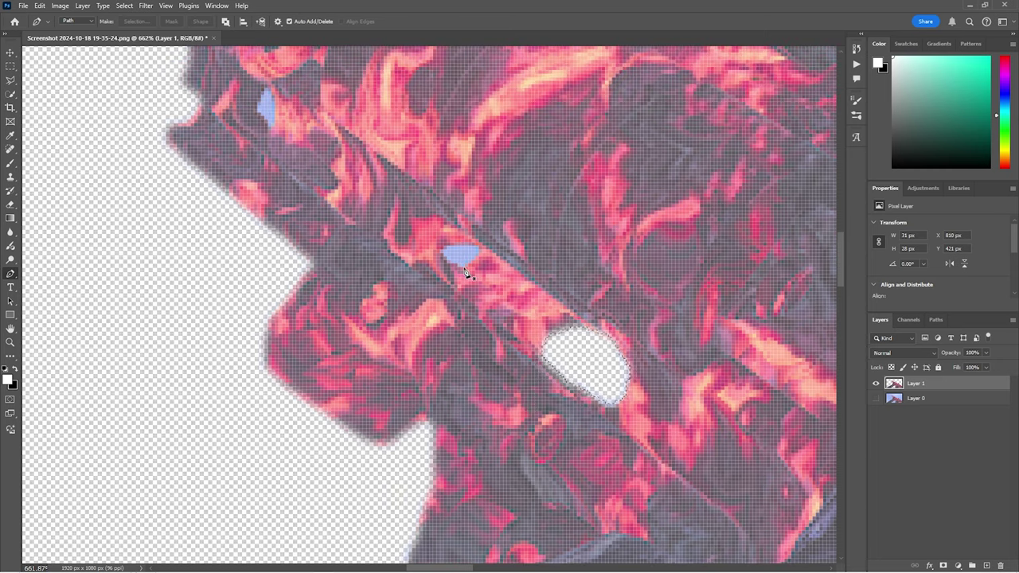
left_click(463, 266)
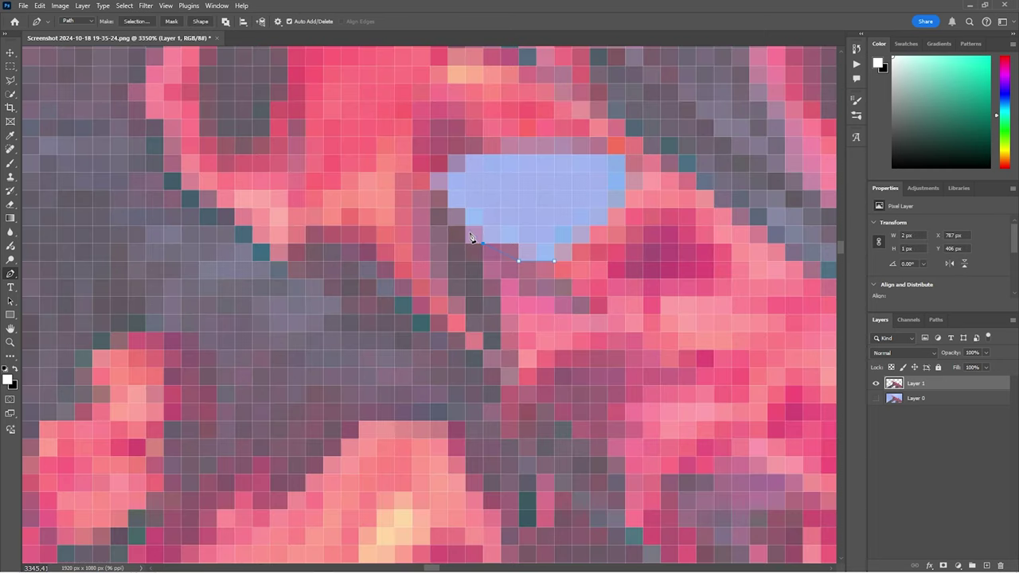
left_click(466, 226)
left_click(447, 208)
left_click(430, 190)
left_click(447, 172)
left_click(466, 154)
left_click(483, 137)
left_click(501, 136)
Step: Convert the small hole's path to a new selection with a 1-pixel feather and delete the sky inside it
right_click(540, 169)
left_click(570, 241)
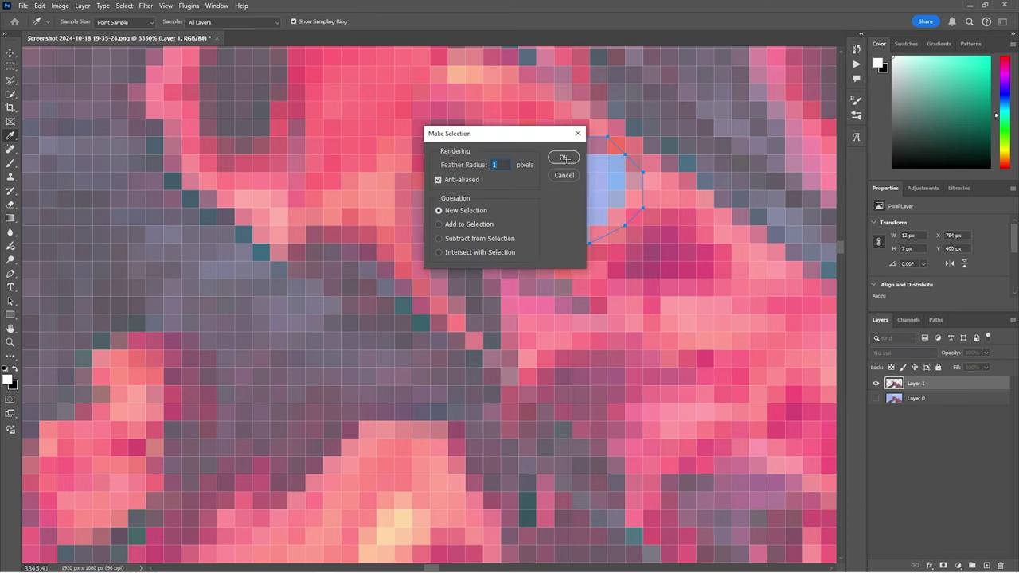
left_click(564, 157)
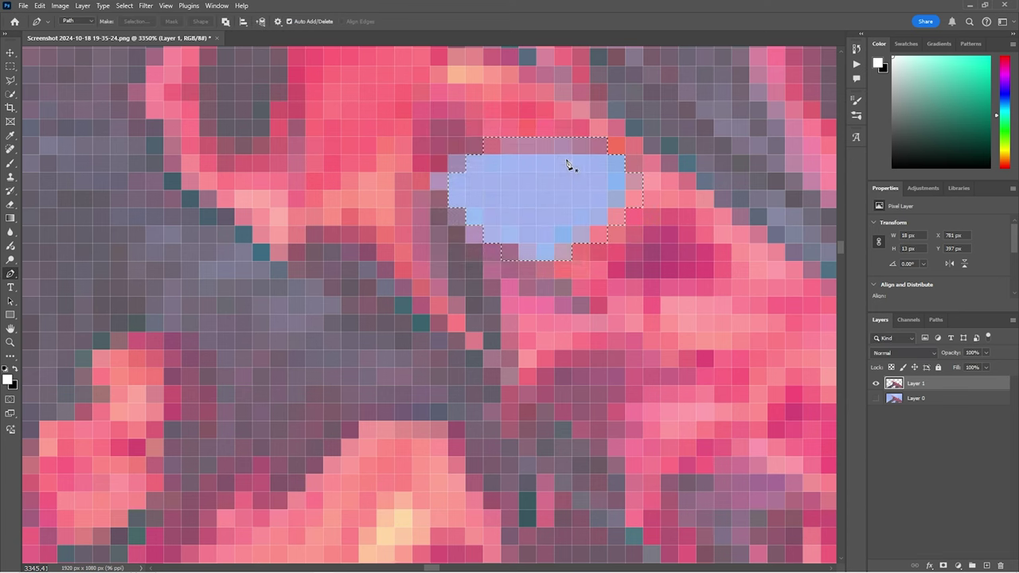
key("Delete")
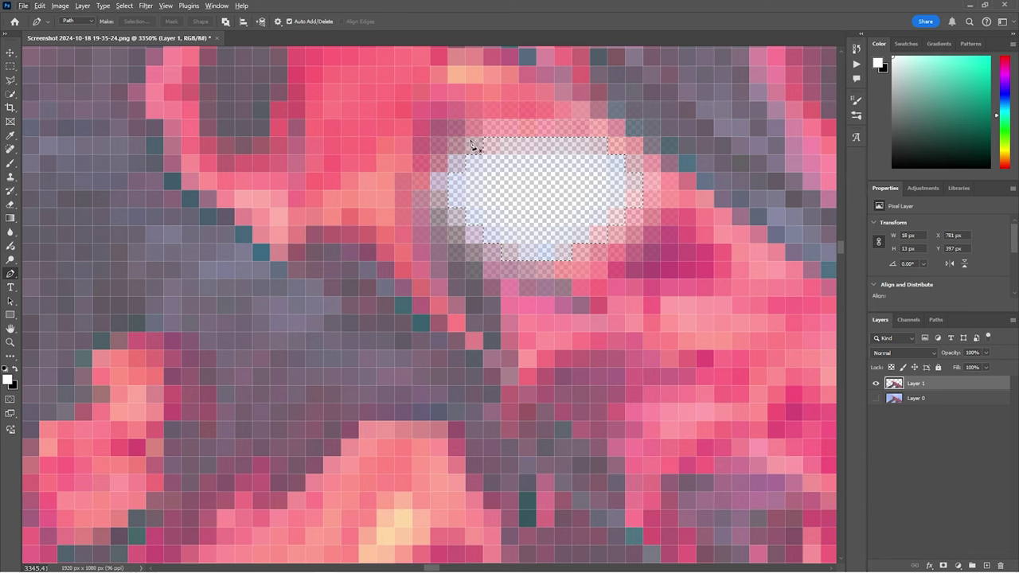
Step: Trace a closed Pen path around the narrow, tall sky opening near the gun's front edge
scroll(469, 267, "up", 4)
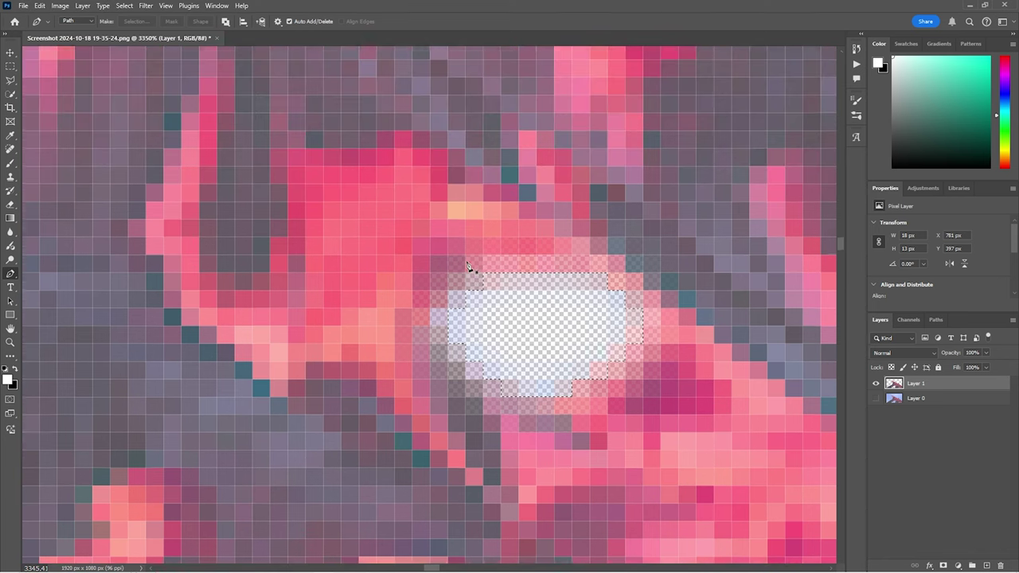
scroll(464, 263, "down", 4)
left_click(248, 189)
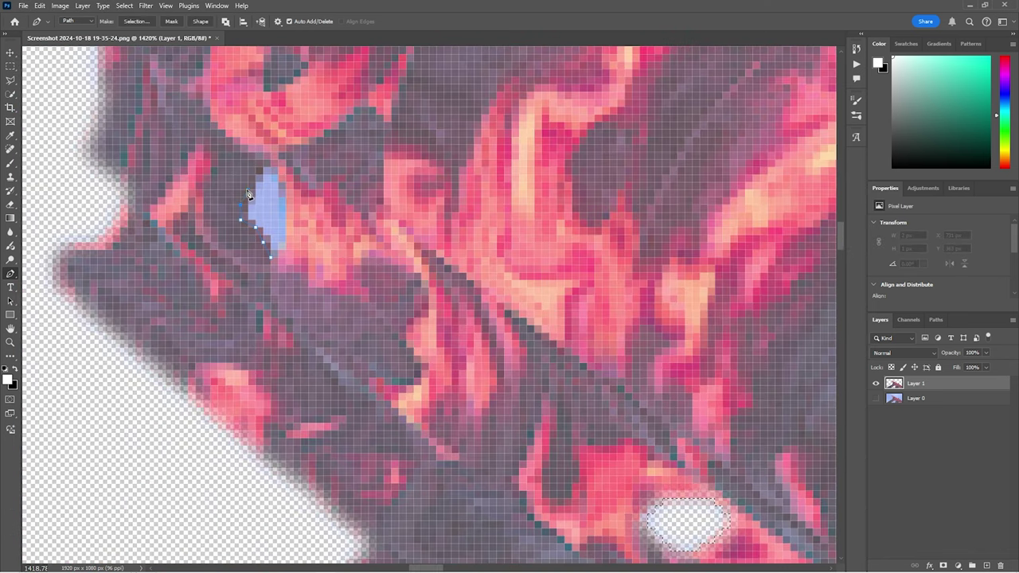
left_click(256, 174)
left_click(262, 159)
left_click(271, 159)
left_click(285, 168)
left_click(286, 167)
left_click(293, 190)
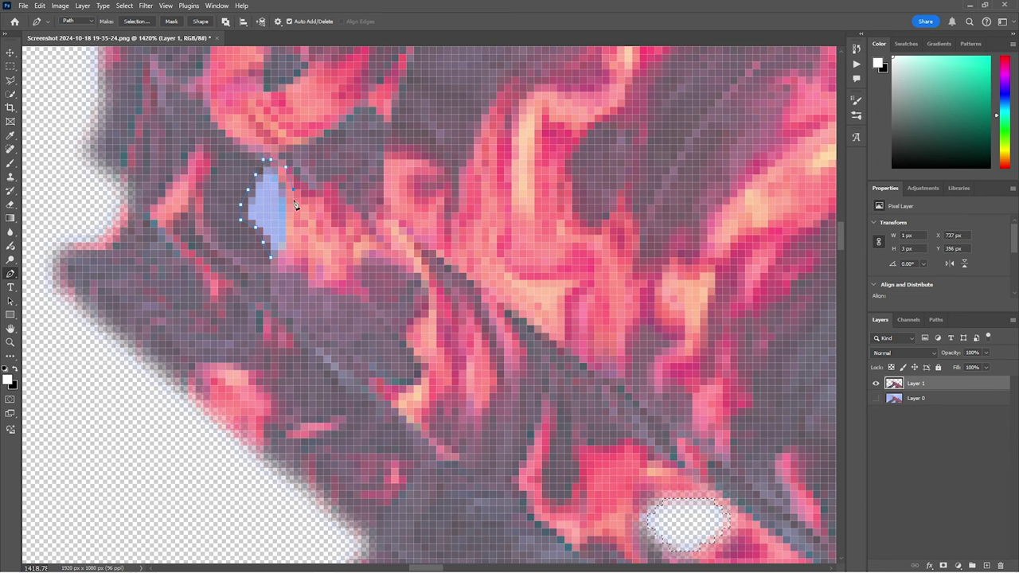
left_click(292, 214)
left_click(293, 241)
left_click(285, 257)
left_click(273, 263)
Step: Convert the narrow opening's path to a new selection with a 1-pixel feather and clear the sky from it
right_click(275, 211)
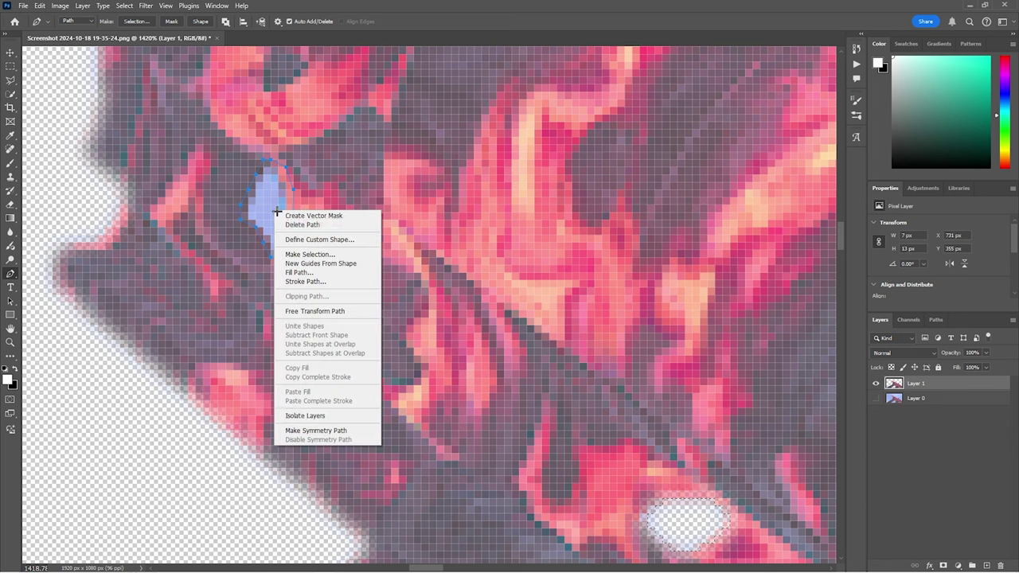
left_click(315, 254)
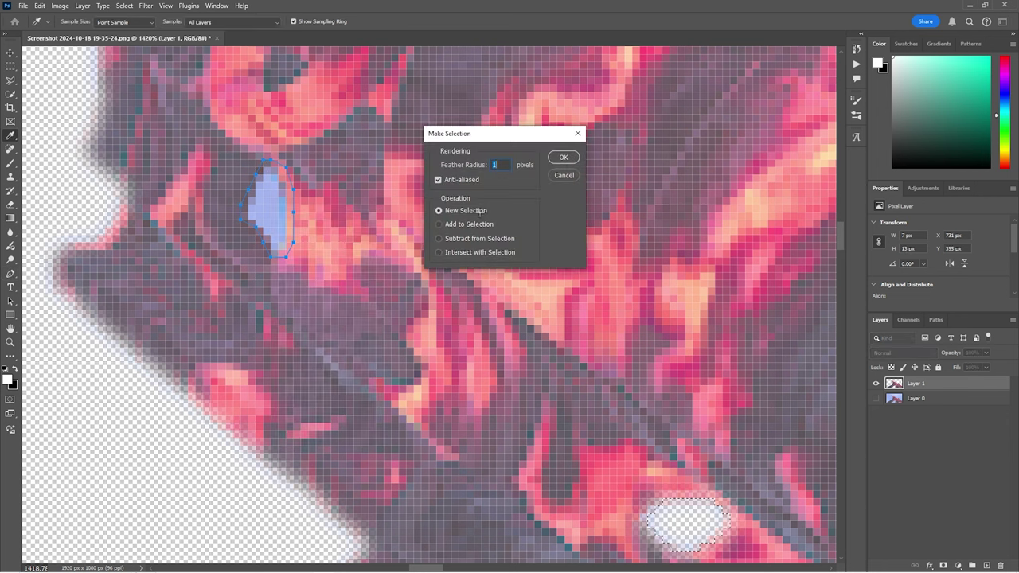
left_click(562, 156)
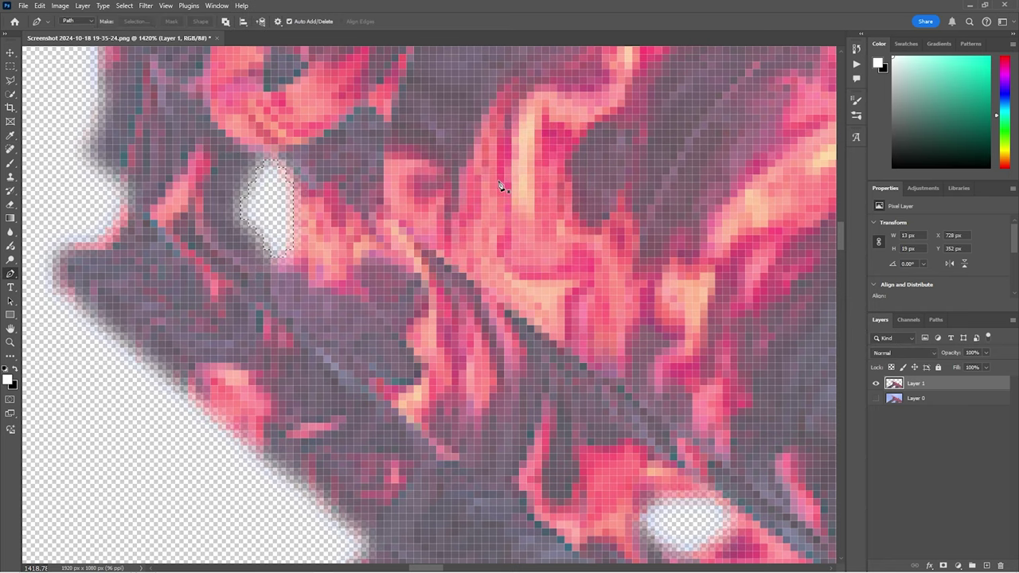
Step: Select the gun cutout layer with the Move tool and shift it up and to the left
scroll(454, 291, "down", 10)
key("v")
left_click(389, 225)
scroll(389, 227, "up", 8)
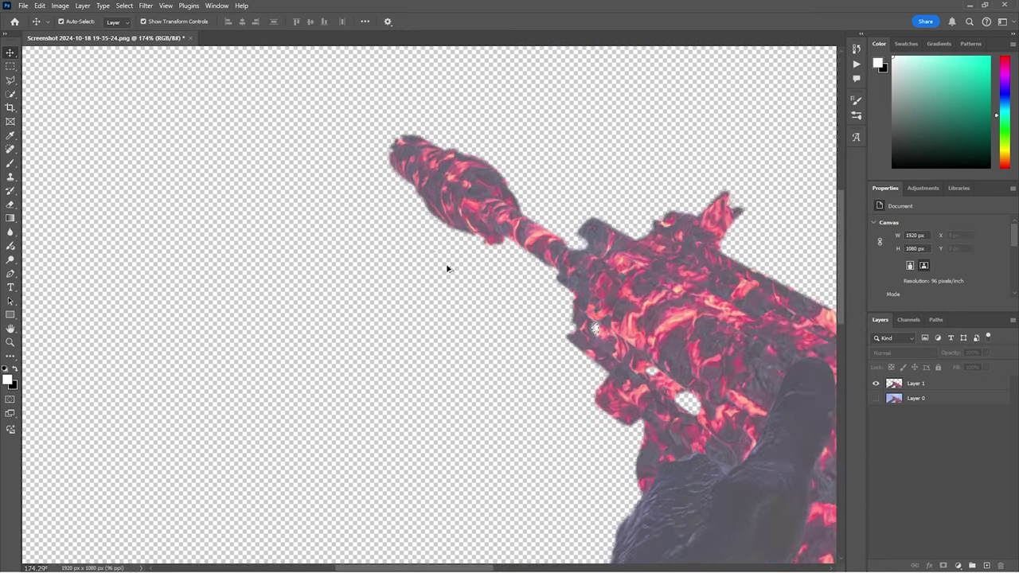
left_click(624, 377)
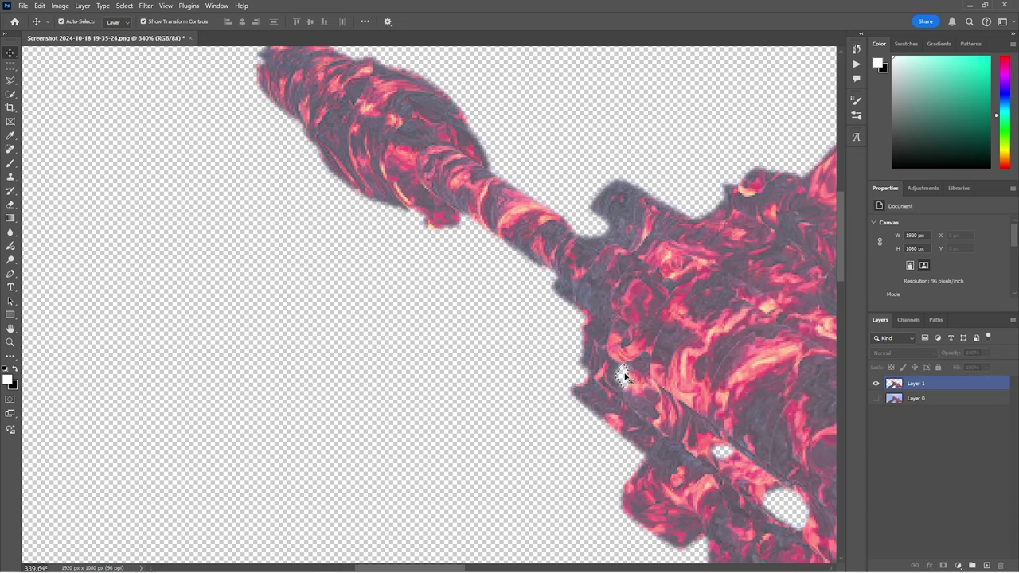
left_click_drag(581, 367, 574, 348)
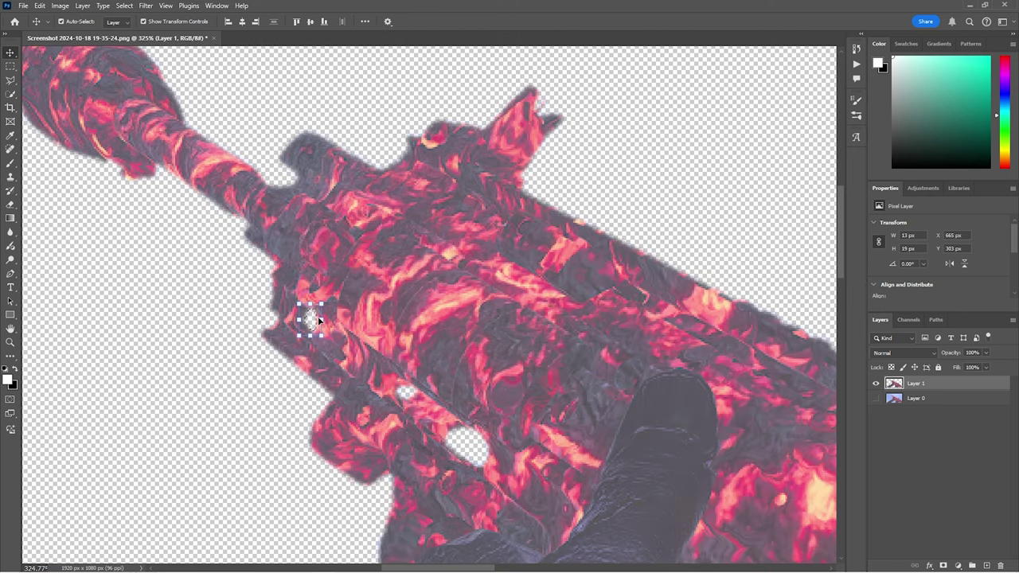
Step: Copy the selected area around the narrow opening to a new layer and delete that layer
key("ctrl+j")
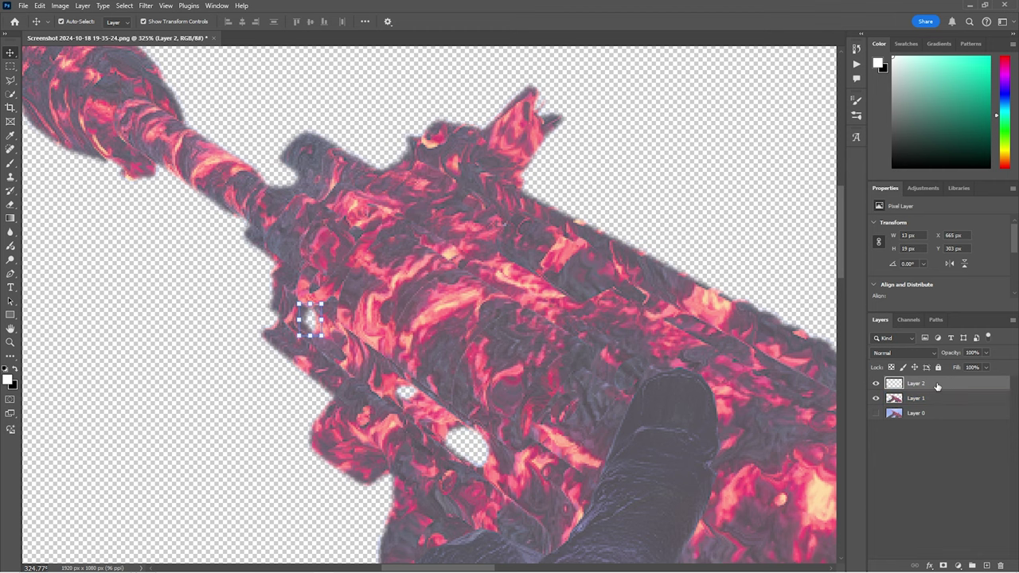
key("Delete")
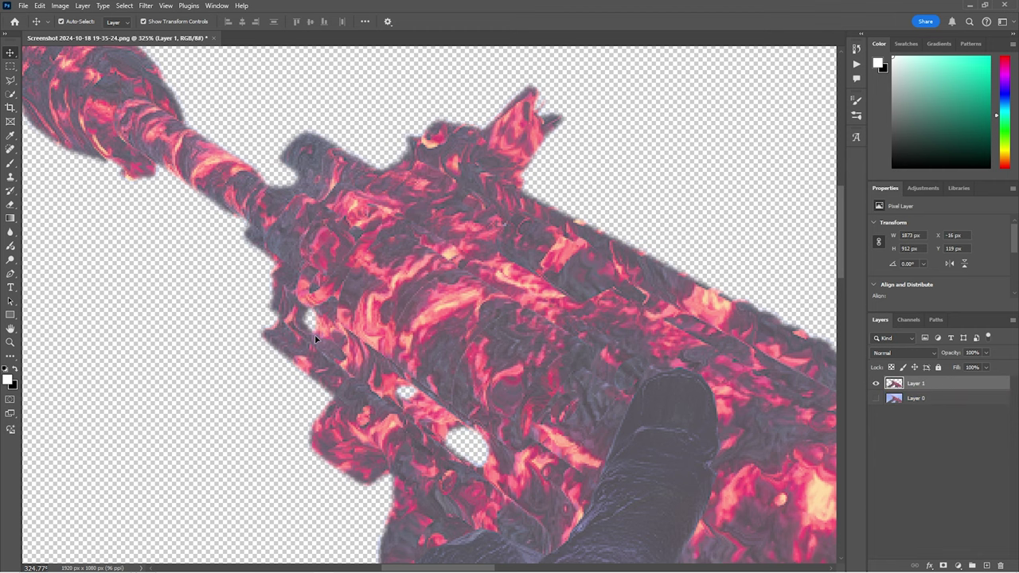
Step: Scale the gun and arms cutout up proportionally to about 135% around the canvas and apply the transform
scroll(314, 339, "down", 10)
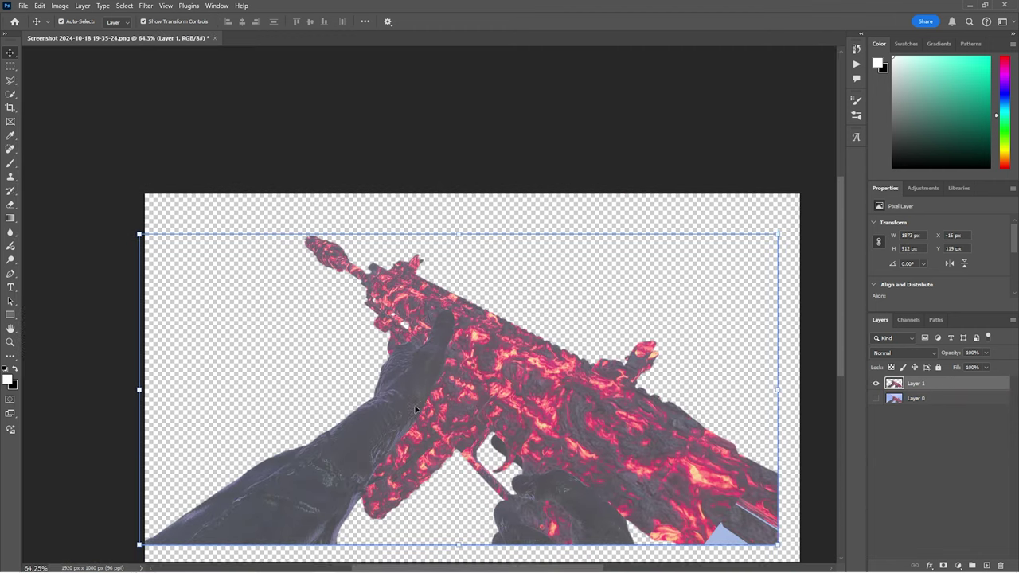
scroll(415, 410, "down", 2)
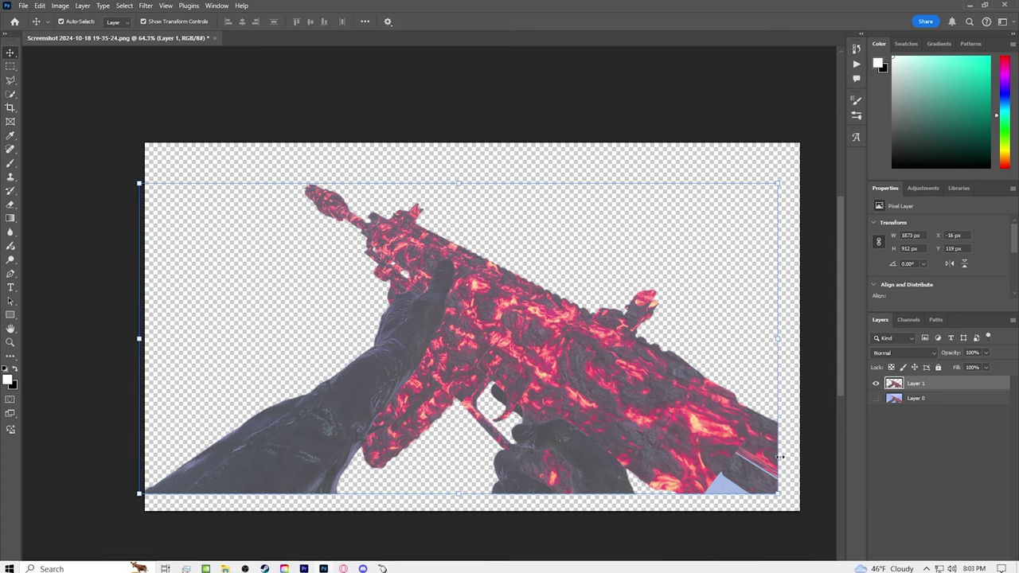
left_click_drag(780, 494, 638, 483)
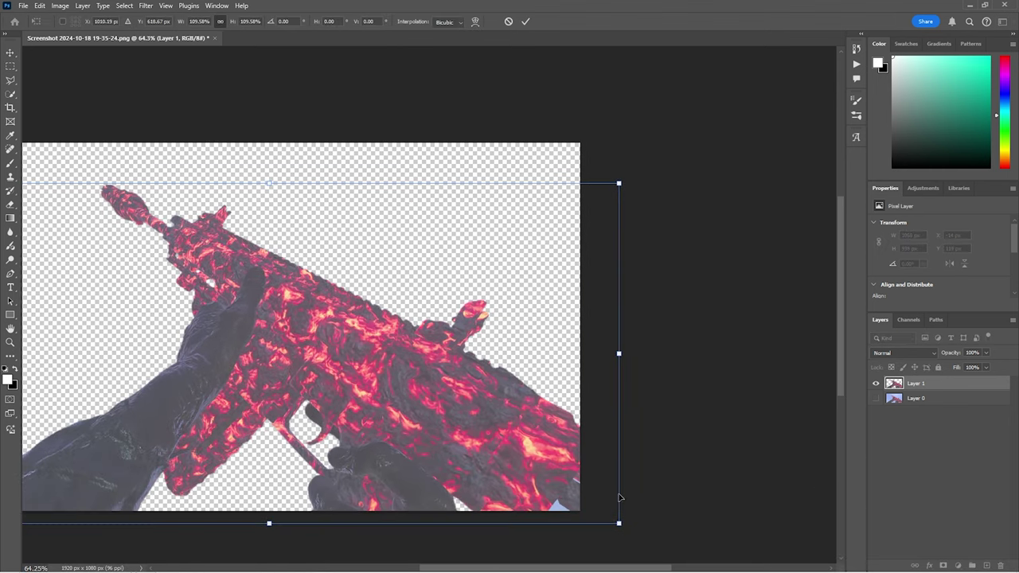
scroll(507, 466, "up", 5)
scroll(508, 466, "down", 3)
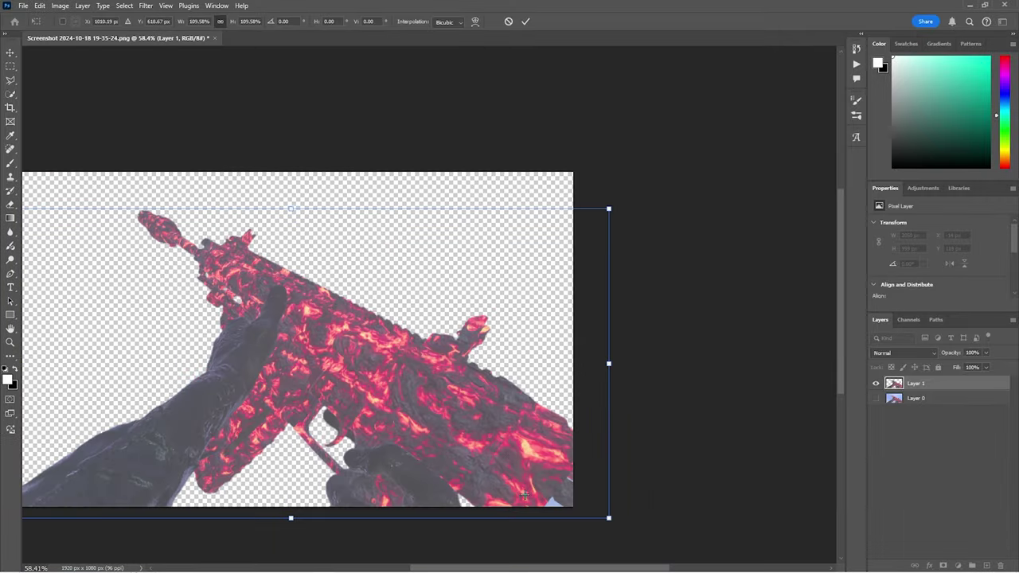
scroll(494, 426, "left", 3)
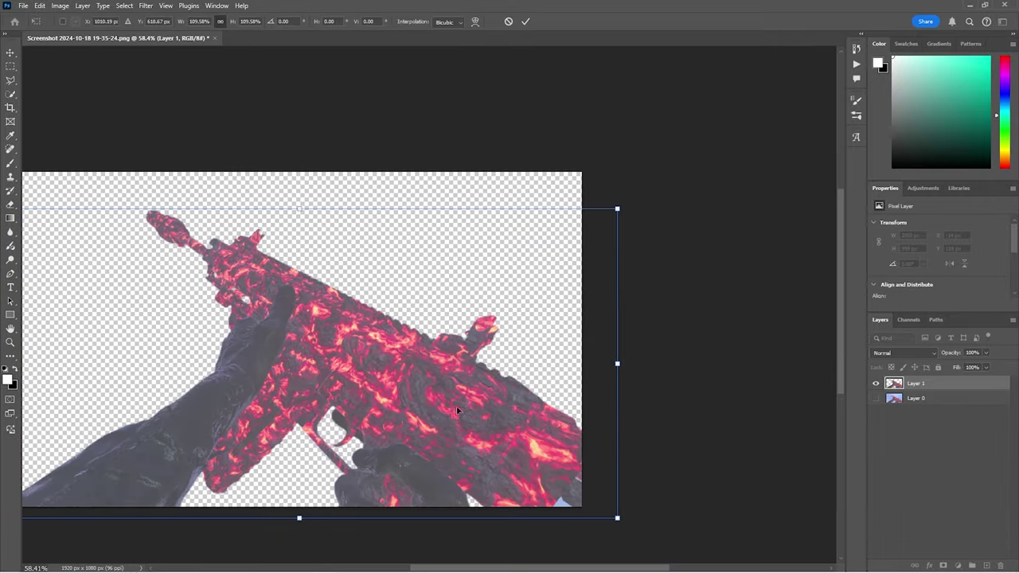
left_click_drag(736, 518, 834, 527)
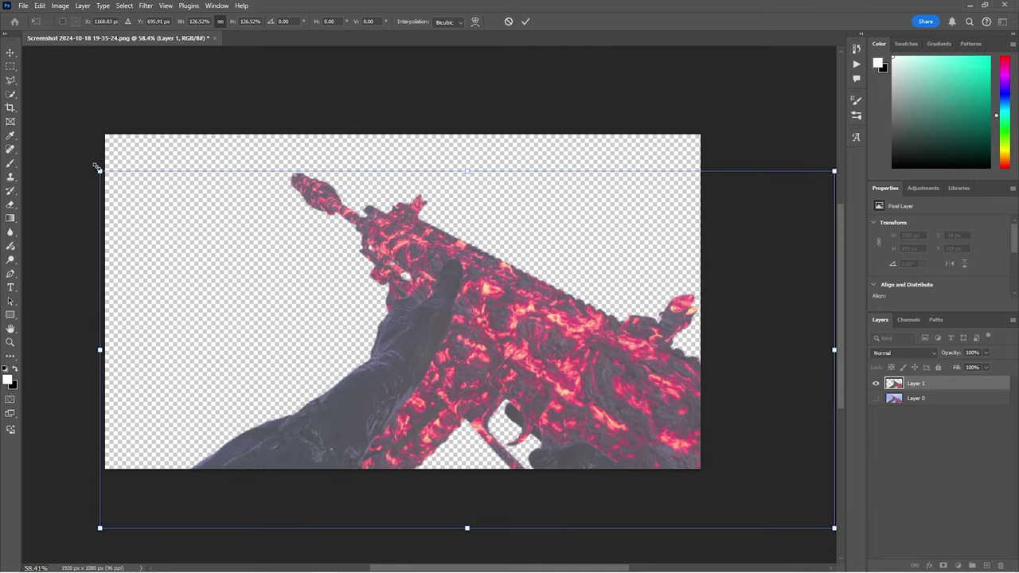
left_click_drag(100, 171, 170, 181)
scroll(357, 227, "down", 3)
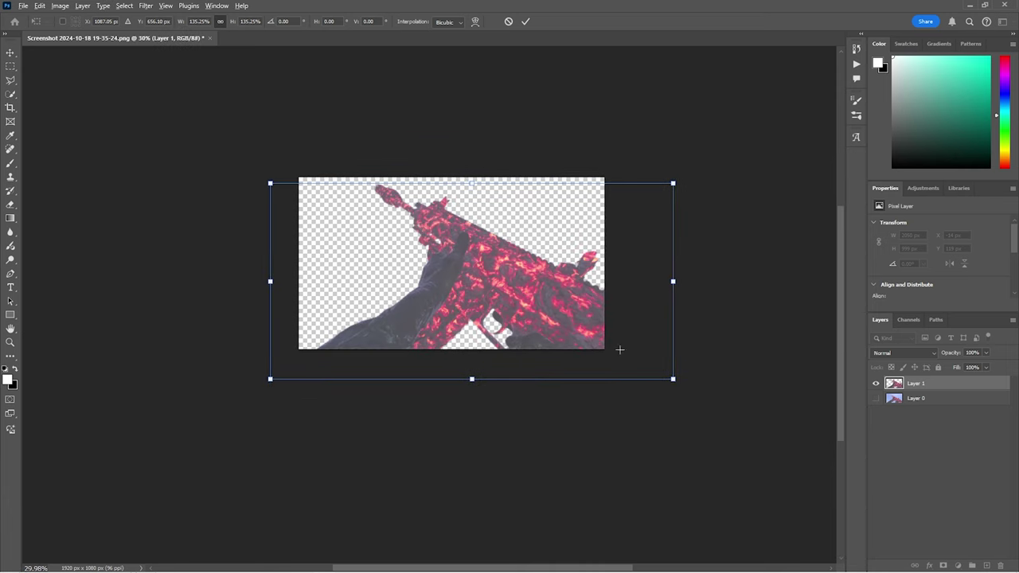
left_click(929, 388)
left_click(912, 450)
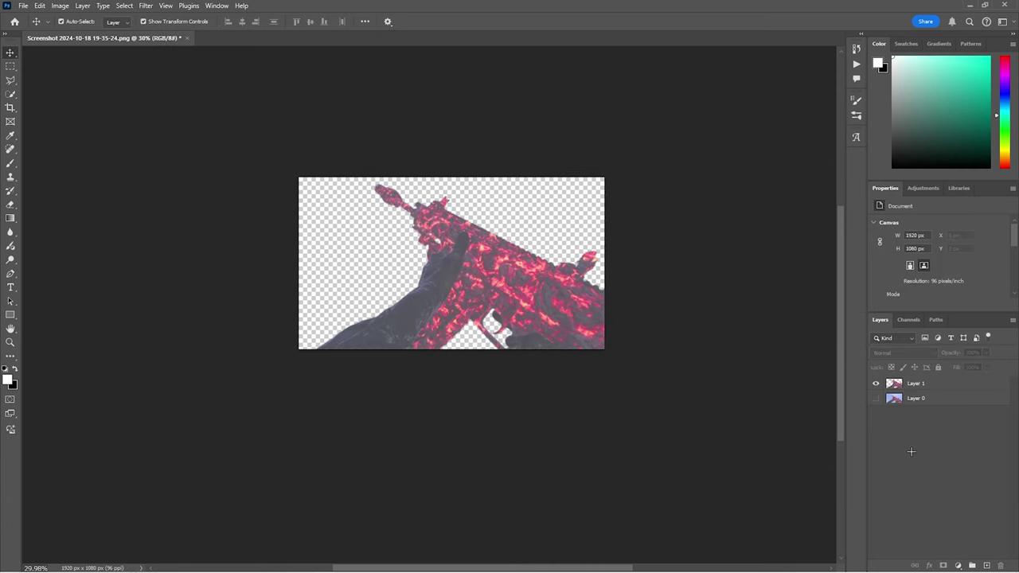
Step: Scale the gun and arms cutout down proportionally to about 92% towards the lower right and apply the transform
scroll(409, 325, "up", 1)
scroll(374, 229, "up", 2)
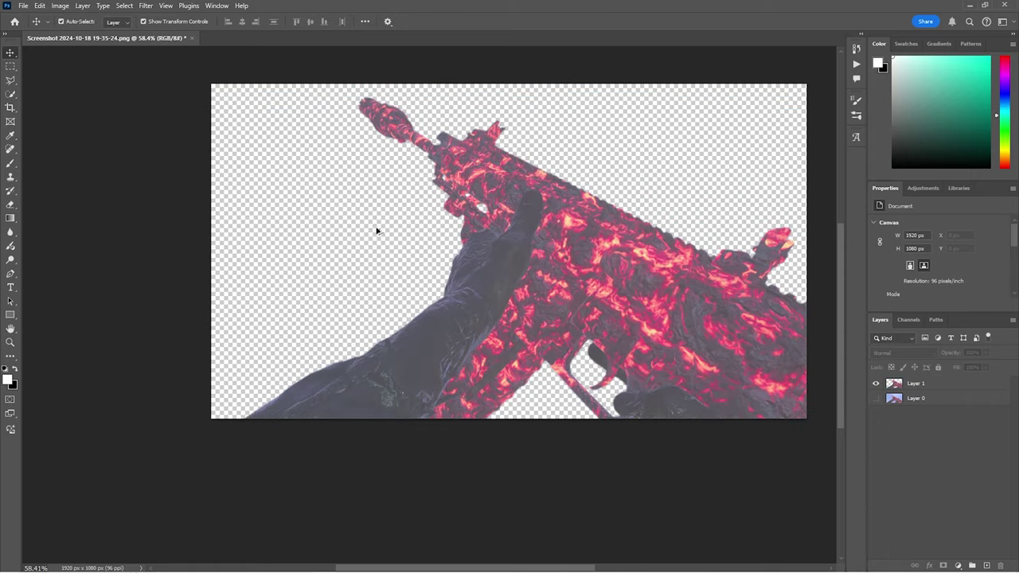
left_click(503, 195)
left_click_drag(156, 97, 215, 141)
scroll(393, 267, "down", 1)
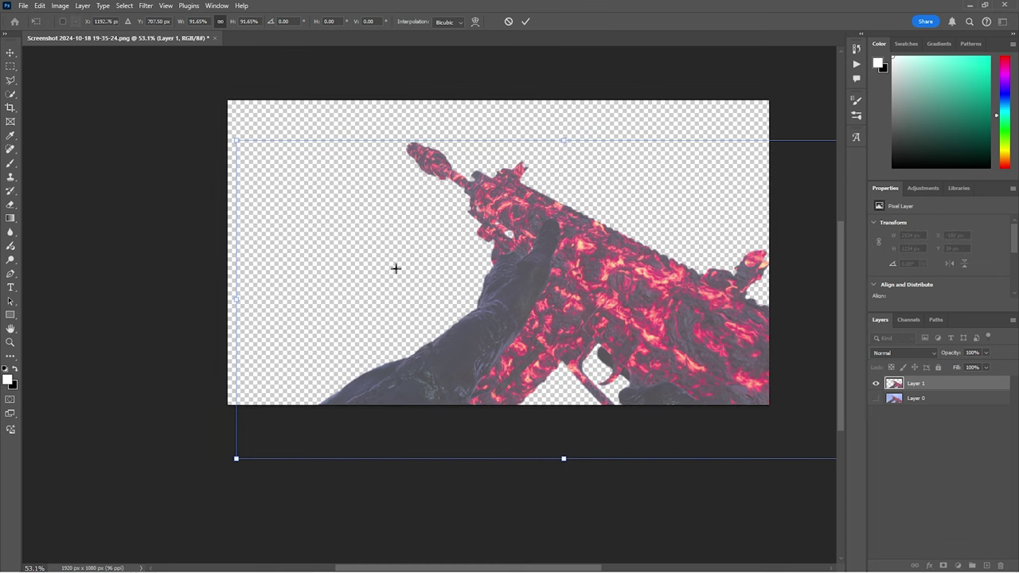
left_click(900, 458)
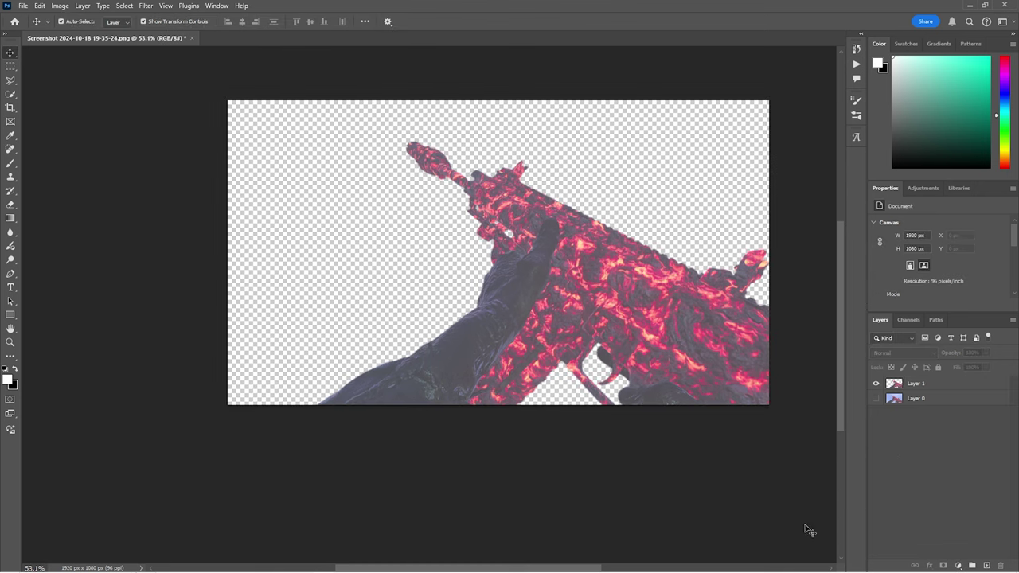
Step: Switch to File Explorer, go to the THUMBS folder on drive E:, and open the two grass-and-sky images in Photoshop
mouse_move(600, 571)
key("alt+Tab")
scroll(629, 350, "down", 5)
scroll(631, 350, "up", 1)
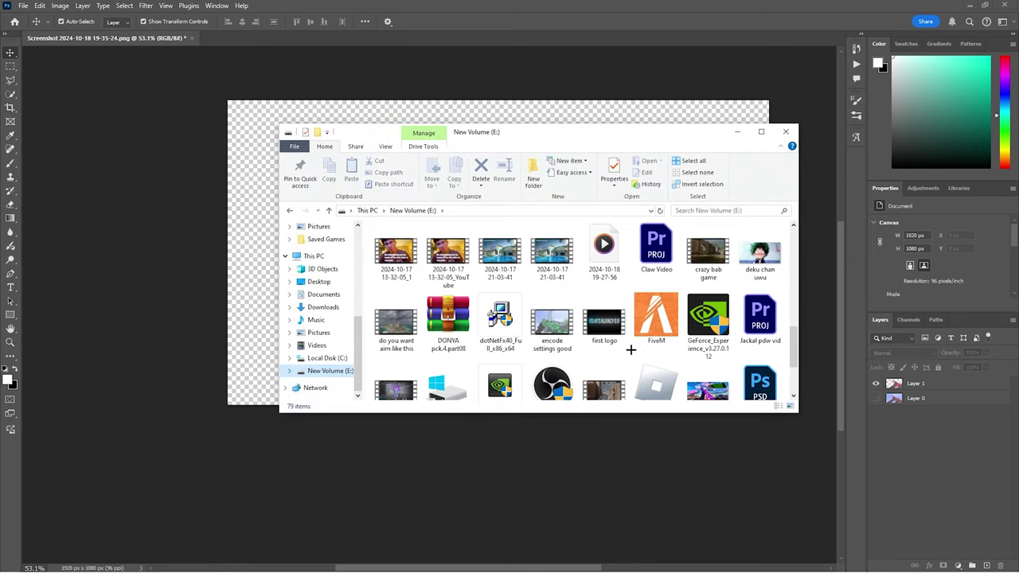
scroll(631, 350, "up", 3)
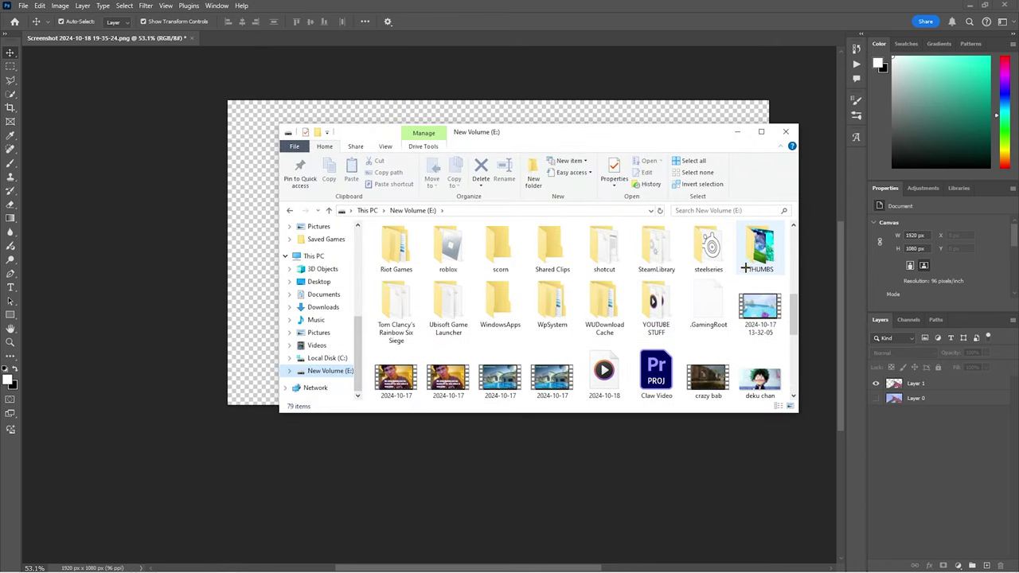
double_click(760, 247)
scroll(566, 310, "down", 3)
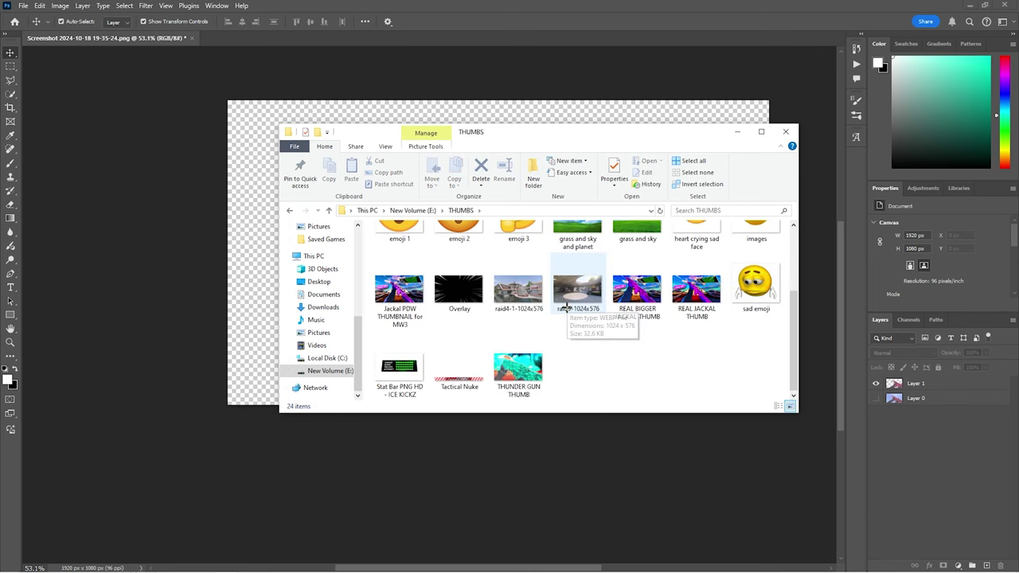
scroll(566, 307, "up", 3)
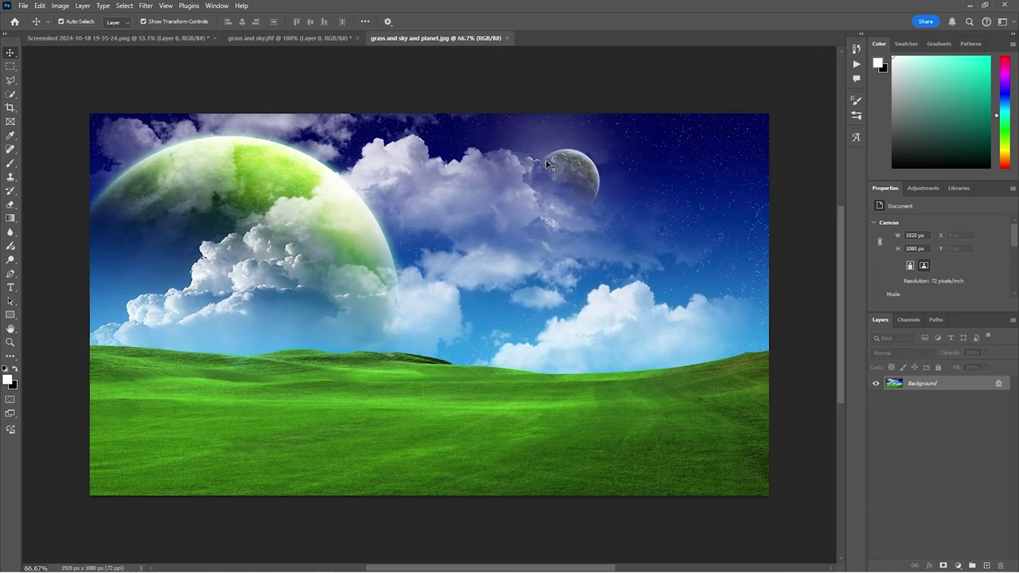
Step: Try scaling the small grass and sky.jfif image up to about 117%, and close that document
left_click(304, 40)
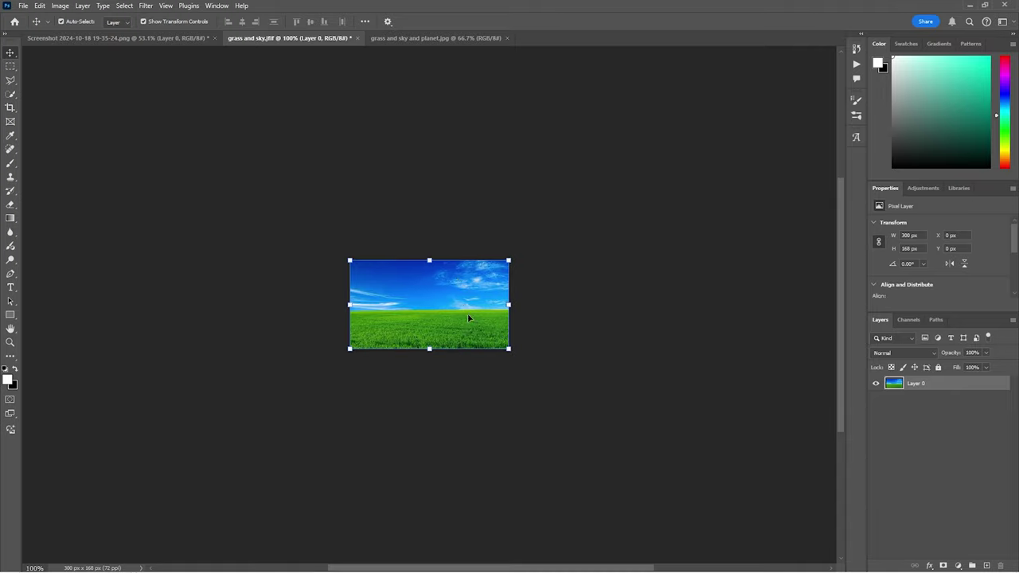
left_click_drag(509, 304, 537, 303)
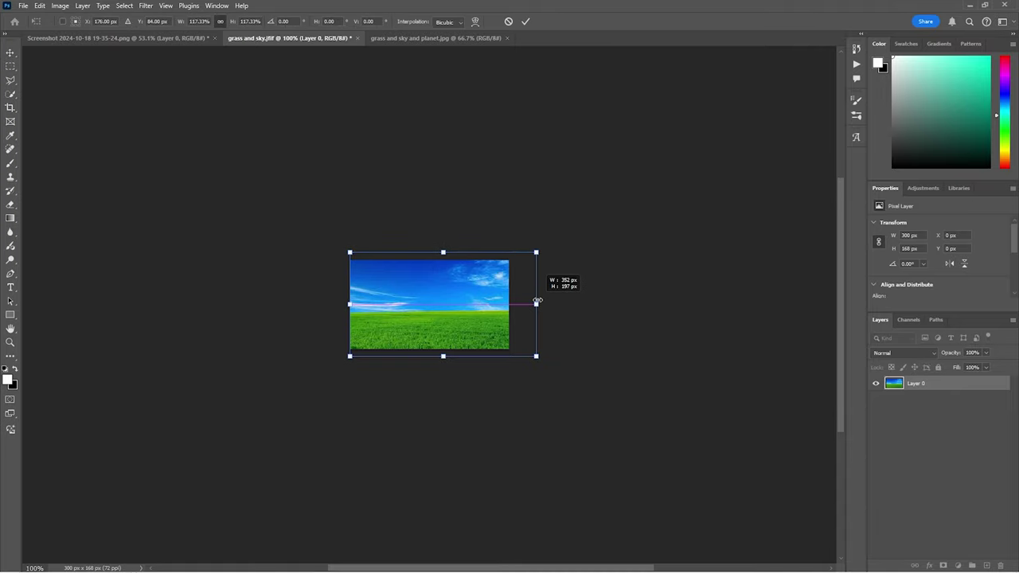
mouse_move(435, 302)
left_mouse_down()
mouse_move(422, 330)
mouse_move(432, 319)
left_mouse_up()
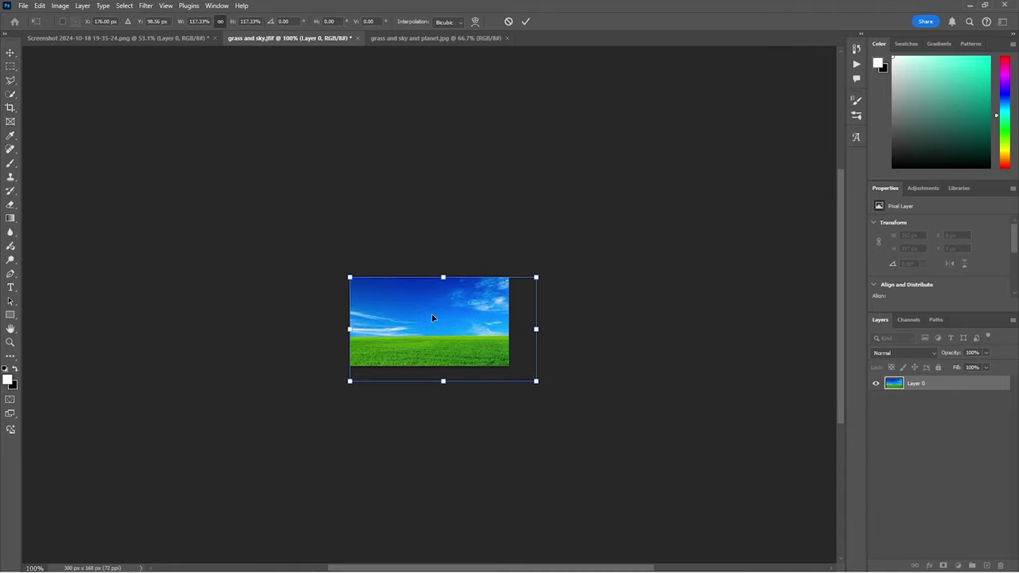
scroll(432, 319, "up", 5)
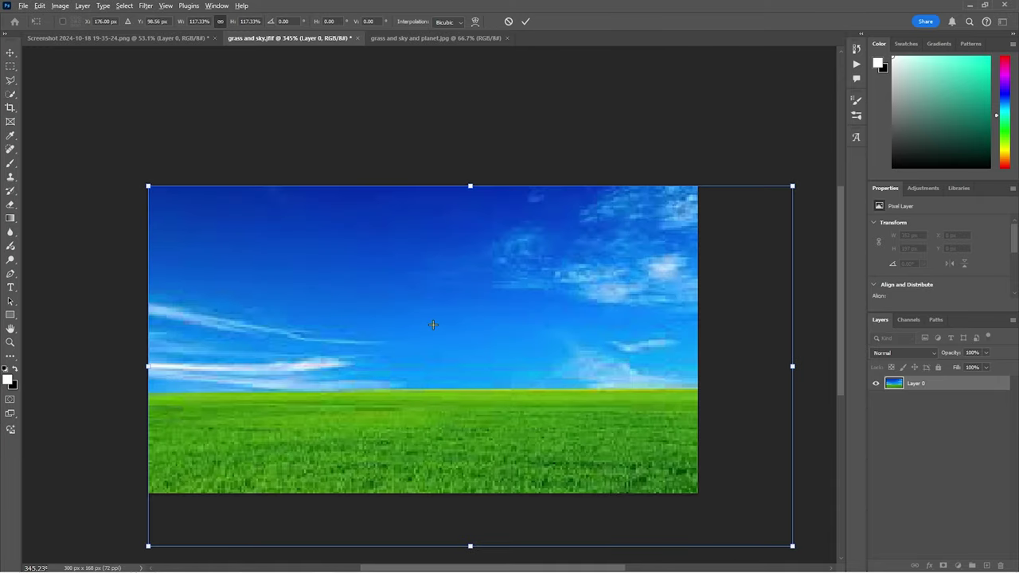
scroll(405, 130, "down", 2)
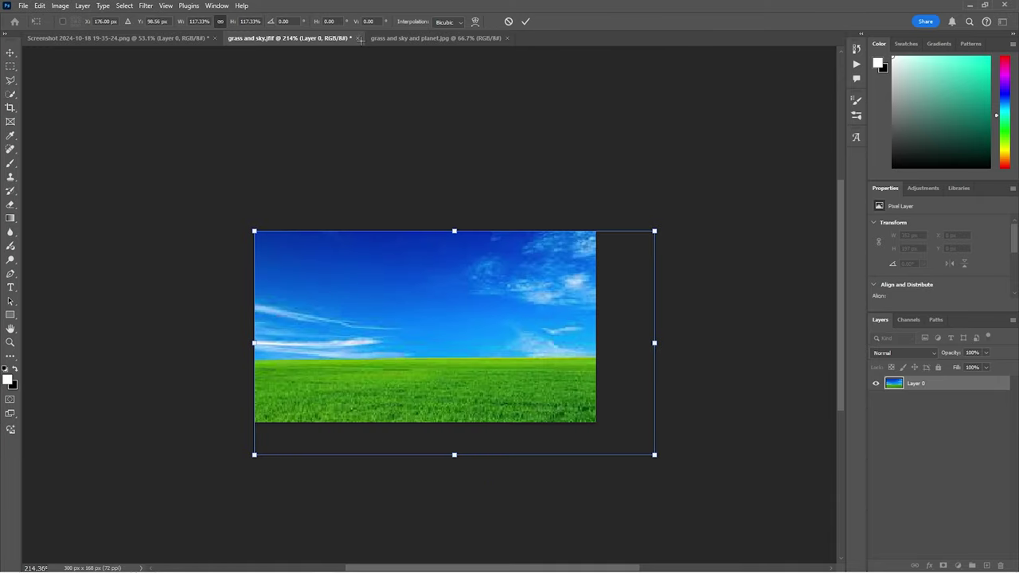
left_click(358, 38)
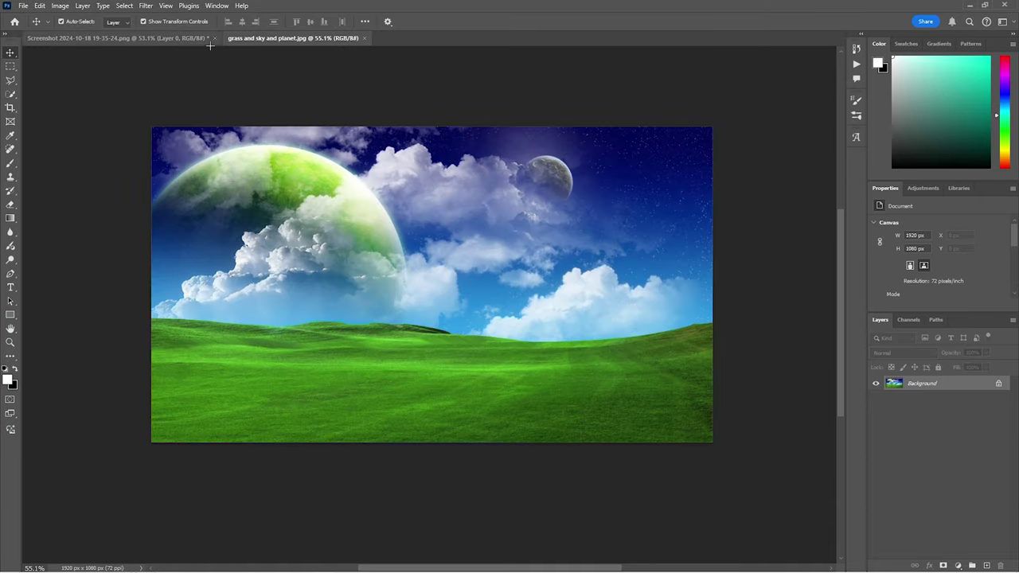
Step: Unlock the grass, sky and planet image, place it beneath the gun cutout in the screenshot document, and align it to fill the canvas
left_click(199, 38)
left_click(243, 38)
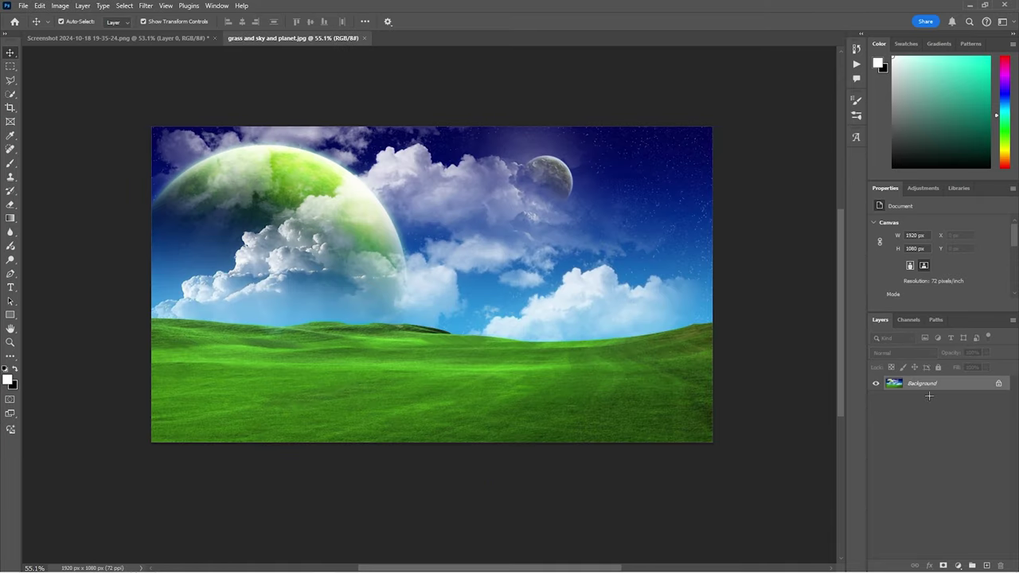
left_click(998, 382)
left_click_drag(960, 385, 382, 209)
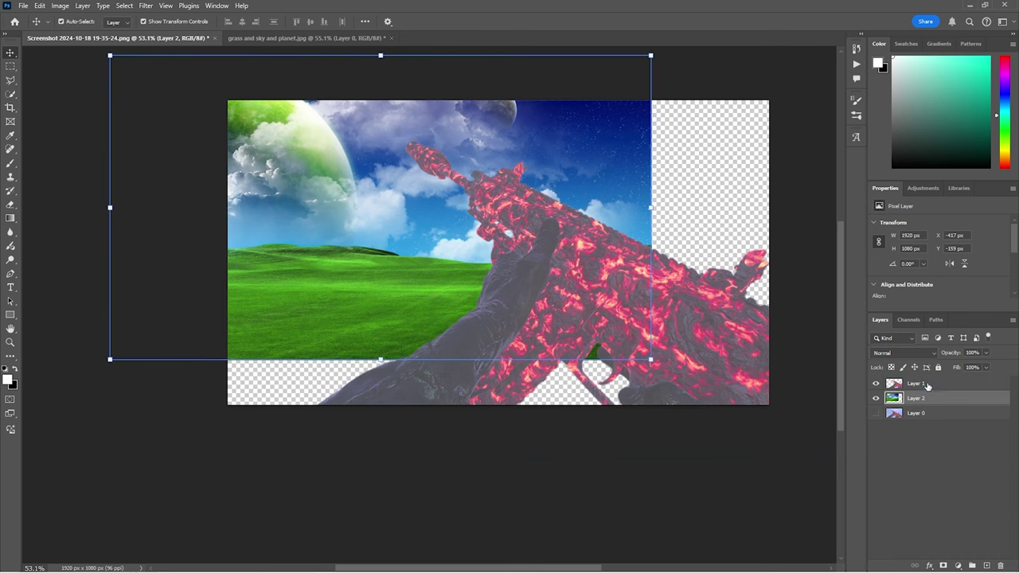
left_click_drag(397, 204, 514, 249)
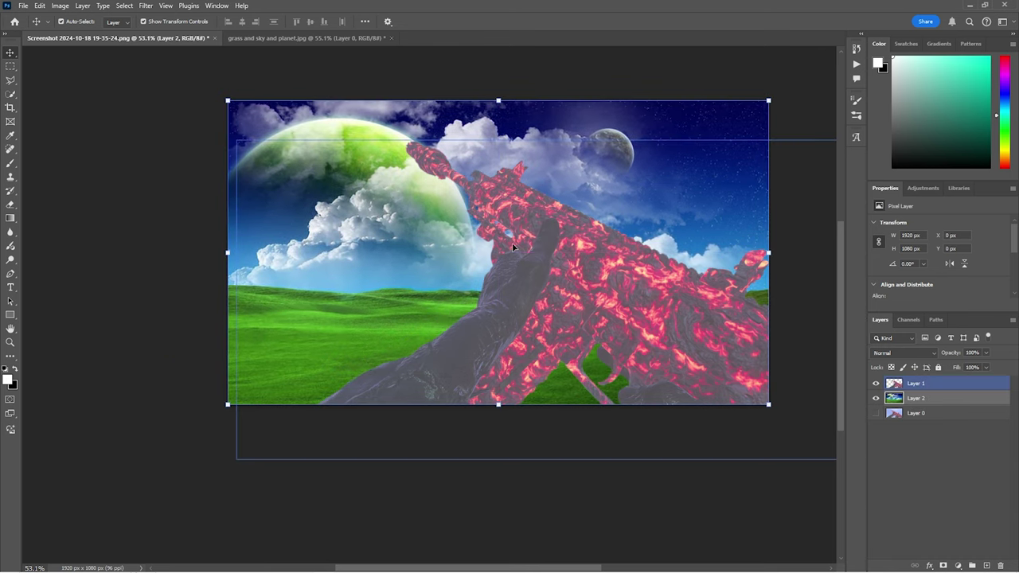
Step: Add a Vibrance adjustment layer above the gun cutout with vibrance +100 and saturation about +42
left_click(929, 472)
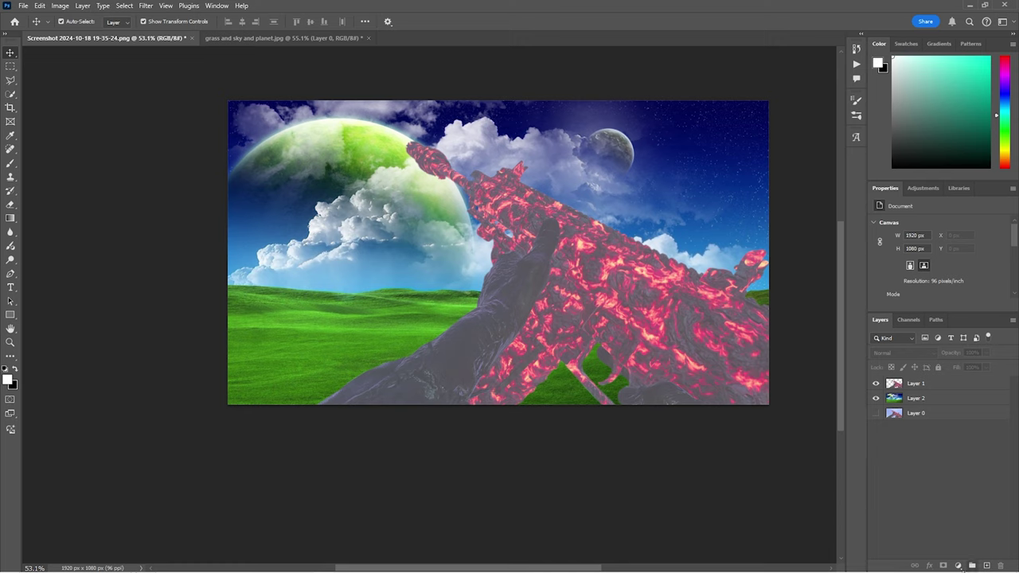
left_click(959, 566)
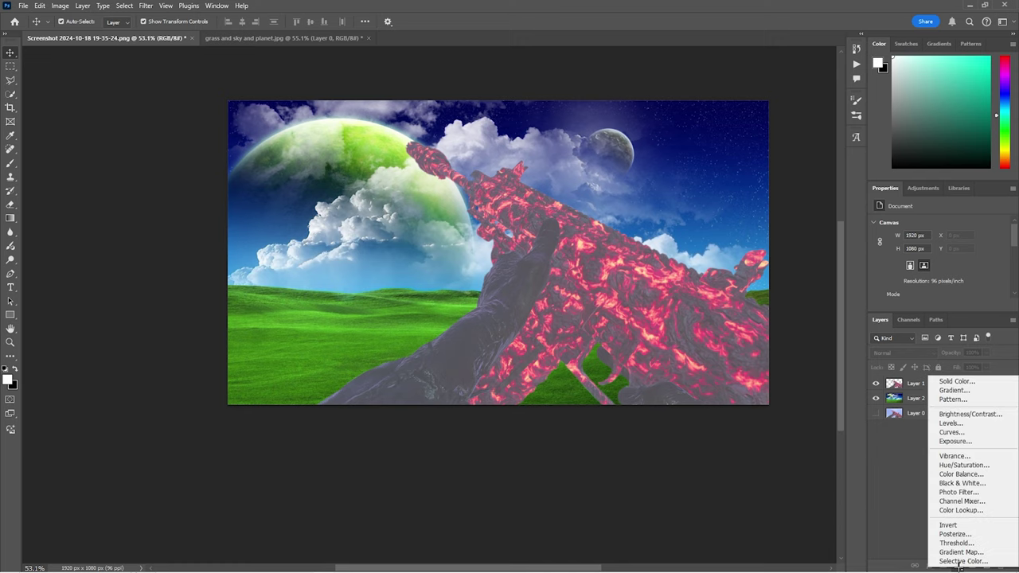
left_click(963, 457)
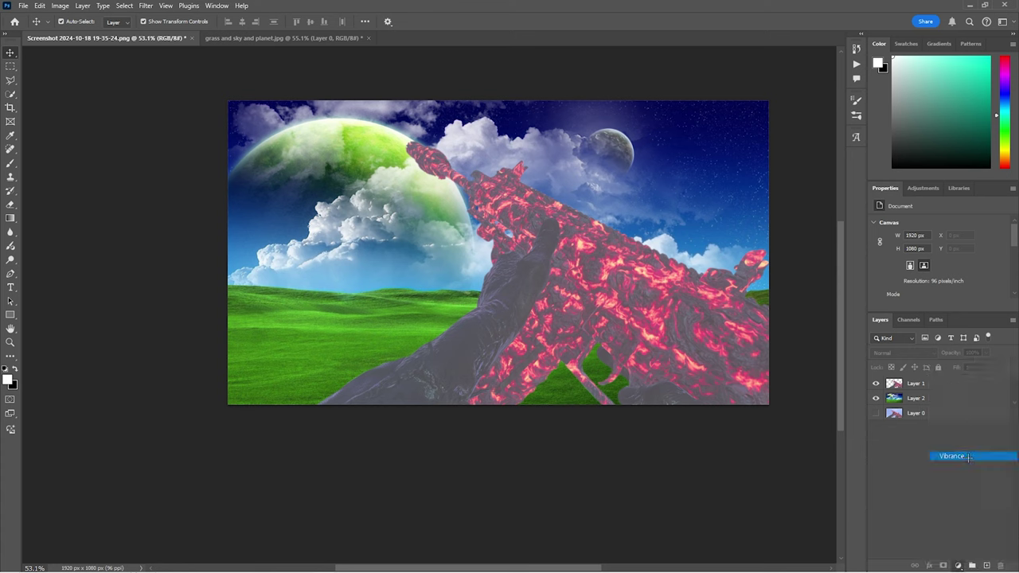
left_click_drag(939, 234, 1002, 234)
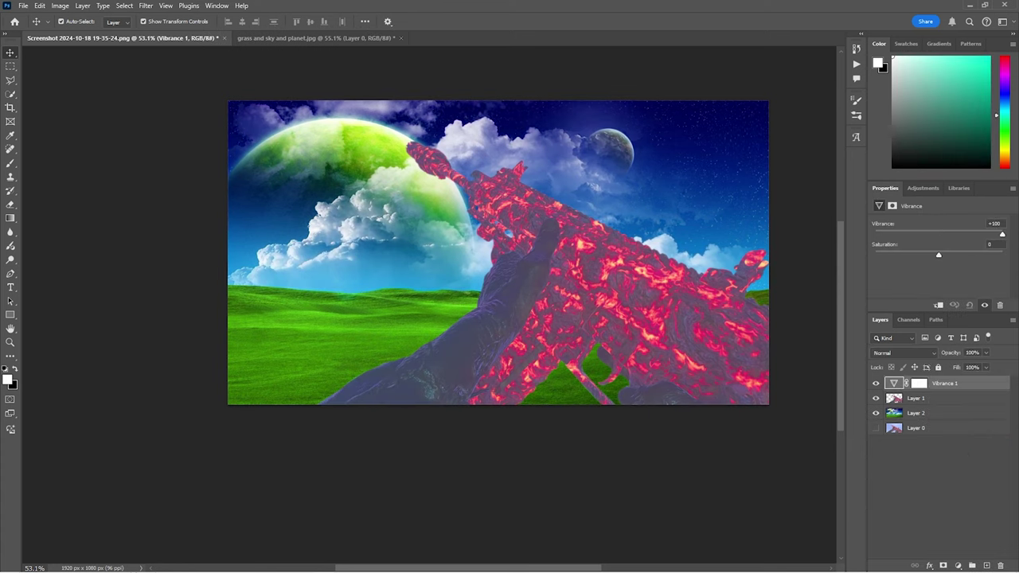
left_click_drag(938, 255, 966, 256)
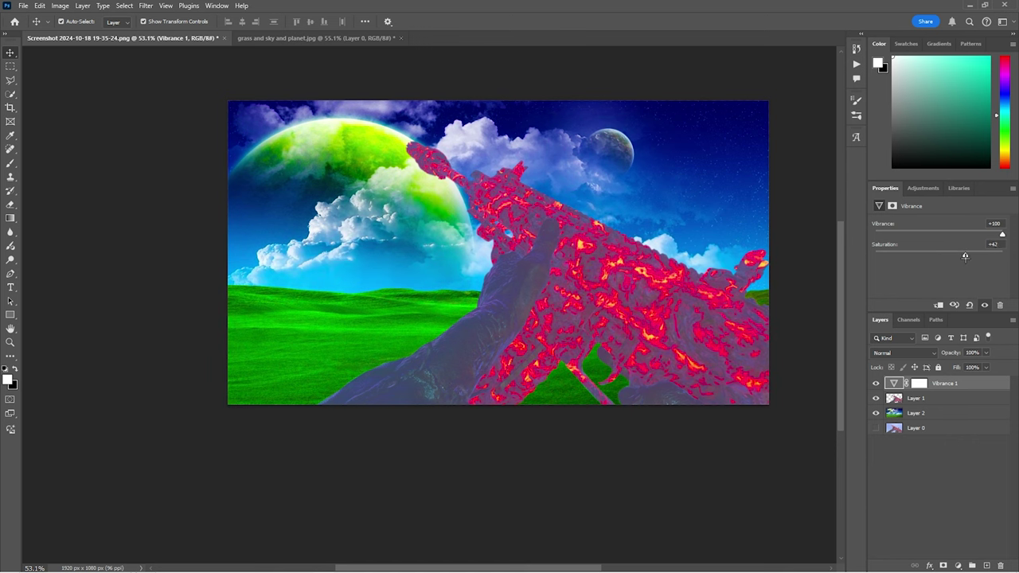
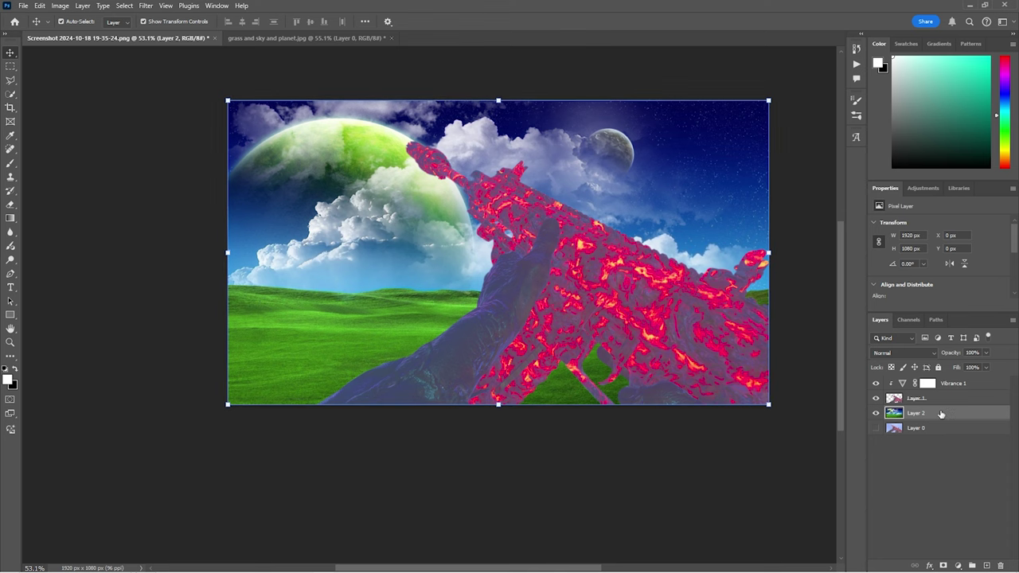
Step: Try a Radial Blur on the planet background with amount 9, Zoom method and Best quality, and undo it
left_click(146, 5)
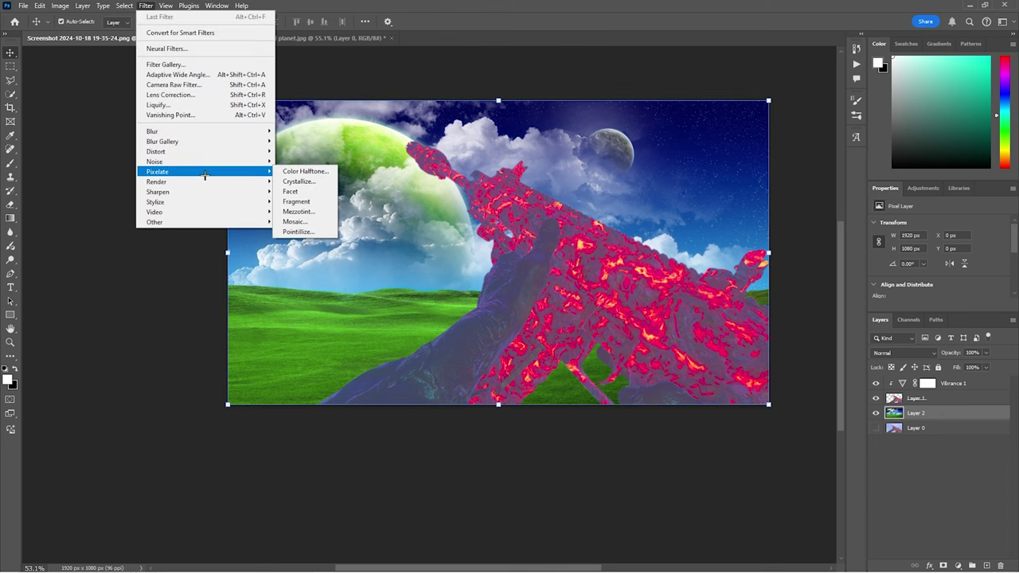
mouse_move(234, 133)
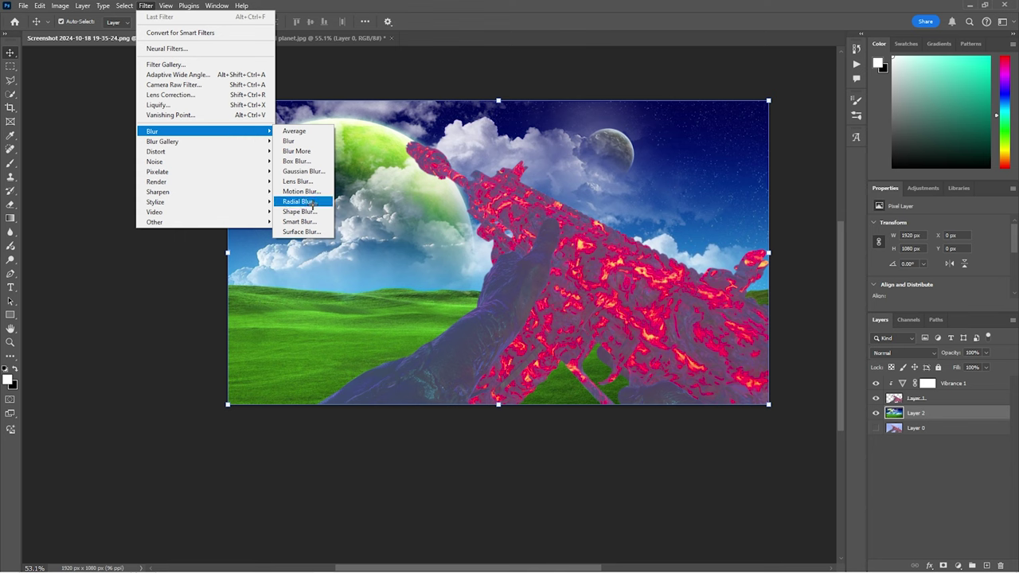
left_click(299, 201)
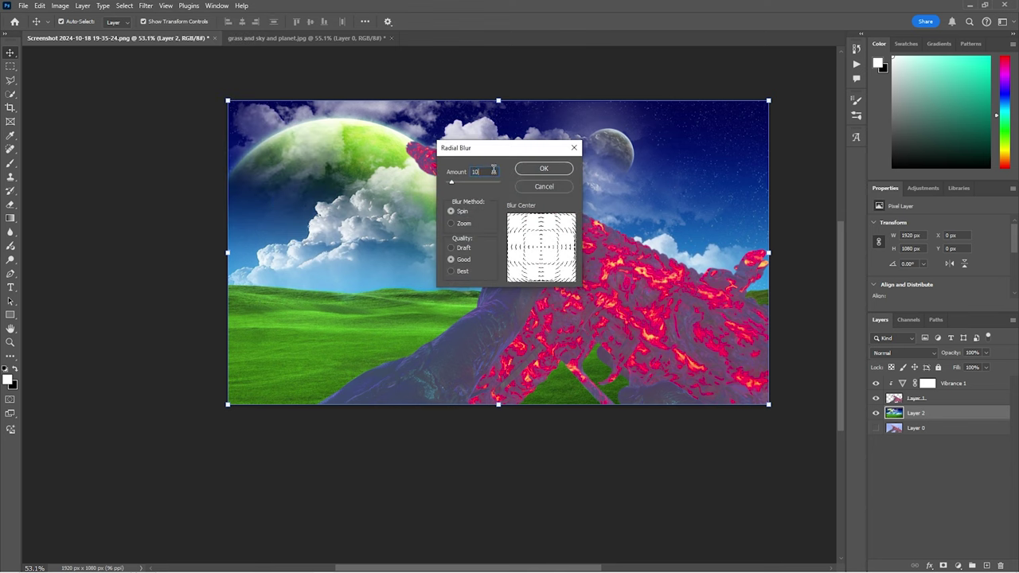
type("9")
left_click(459, 223)
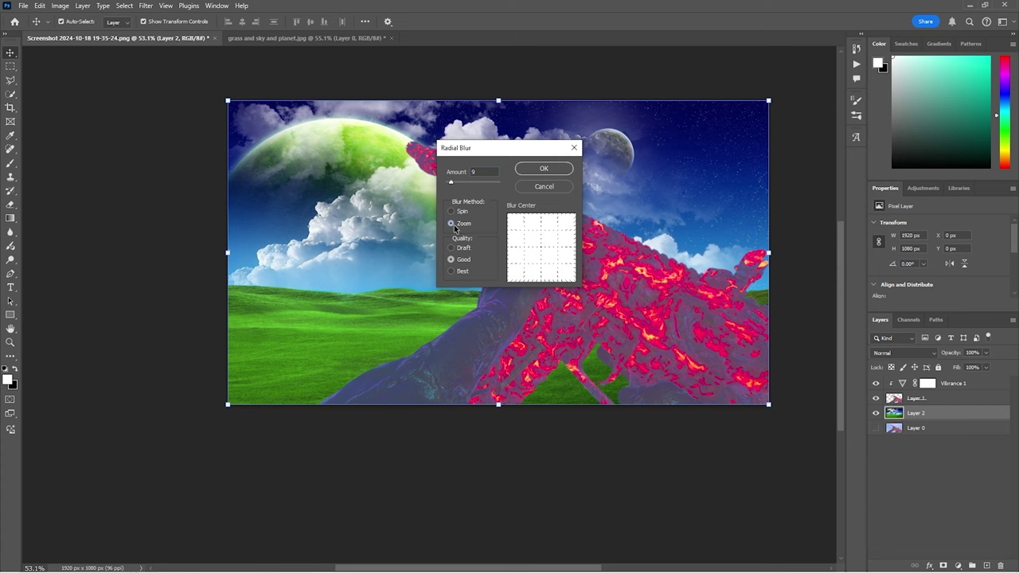
left_click(461, 270)
left_click(543, 168)
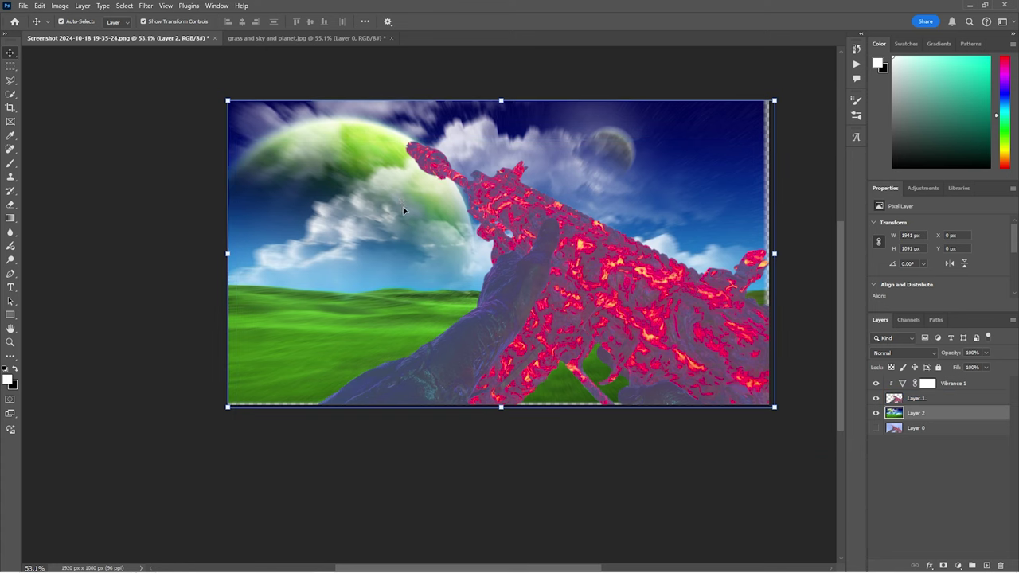
key("ctrl+z")
left_click(583, 304)
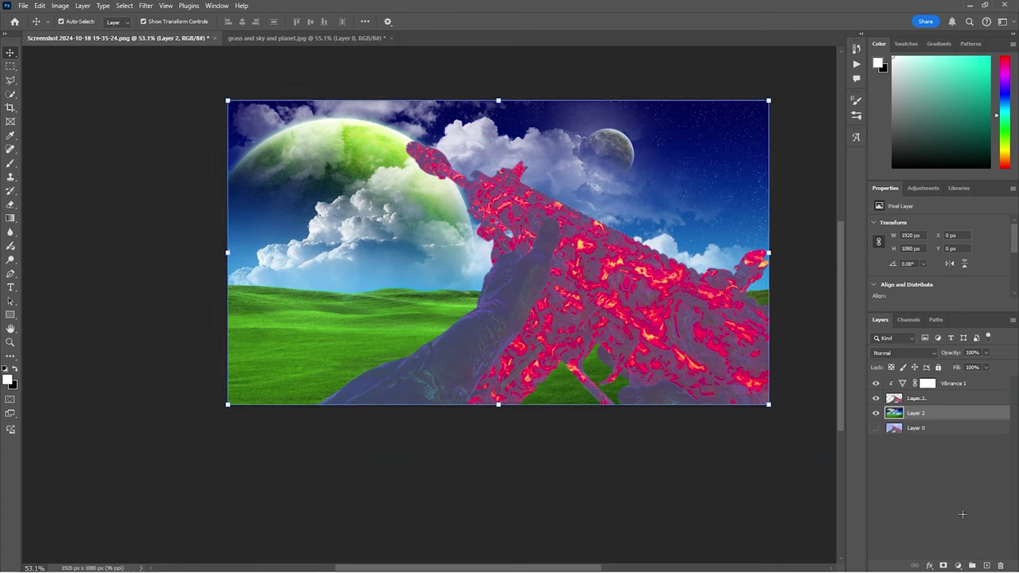
Step: Add a Hue/Saturation adjustment clipped to the planet background and shift its hue to make the sky green and the ground red
left_click(960, 565)
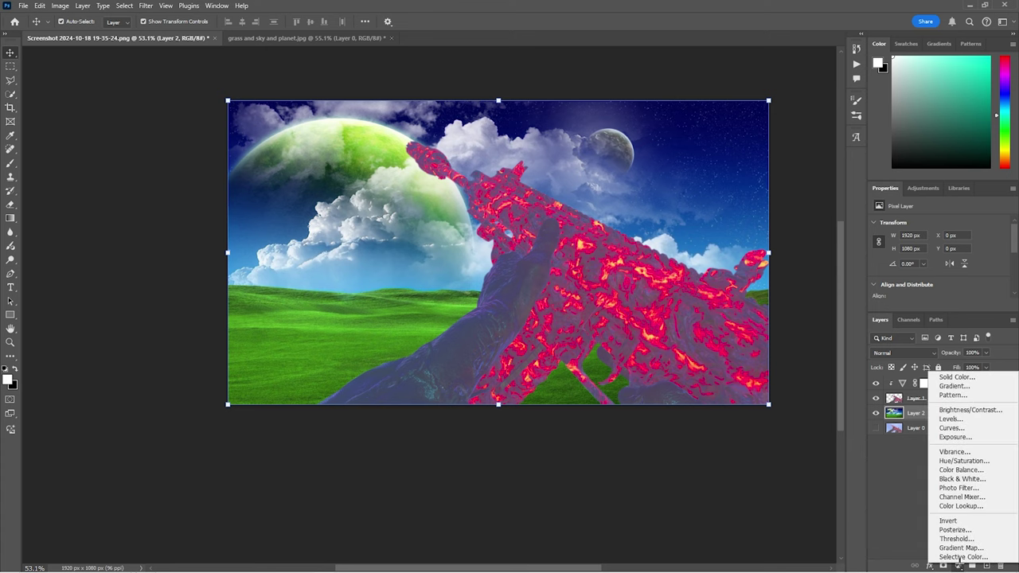
left_click(973, 461)
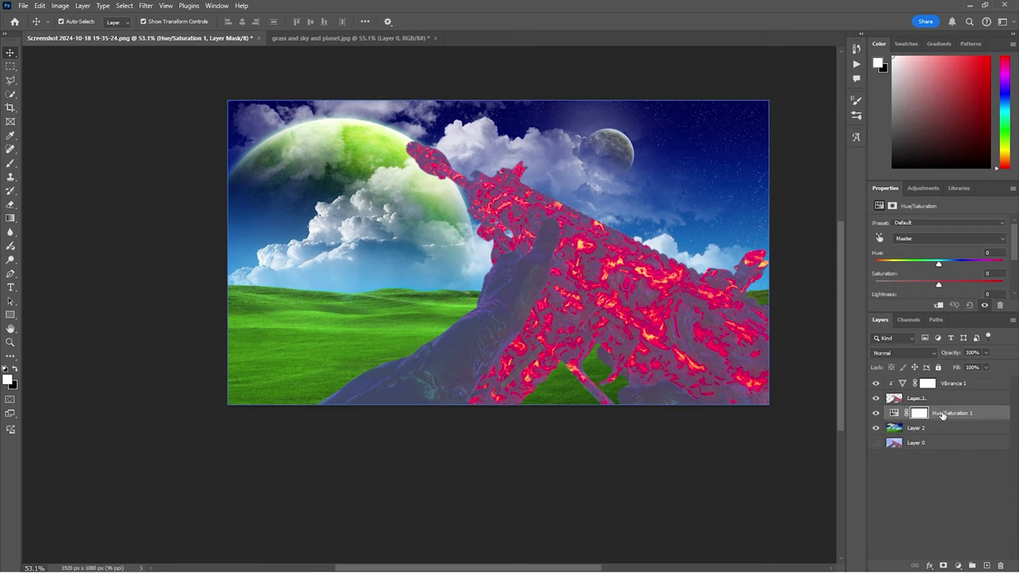
left_click(917, 421, "alt")
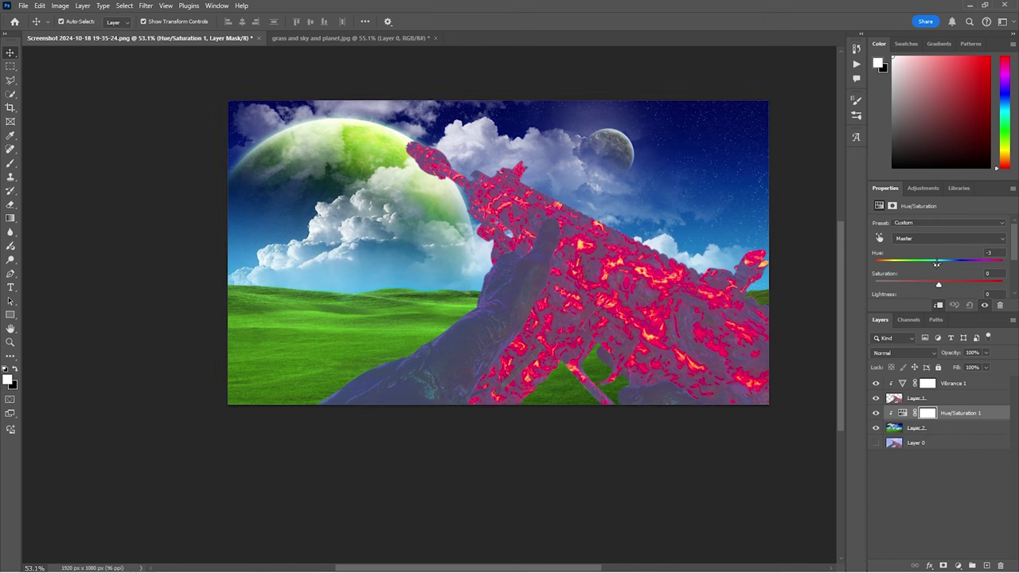
left_click_drag(938, 263, 890, 264)
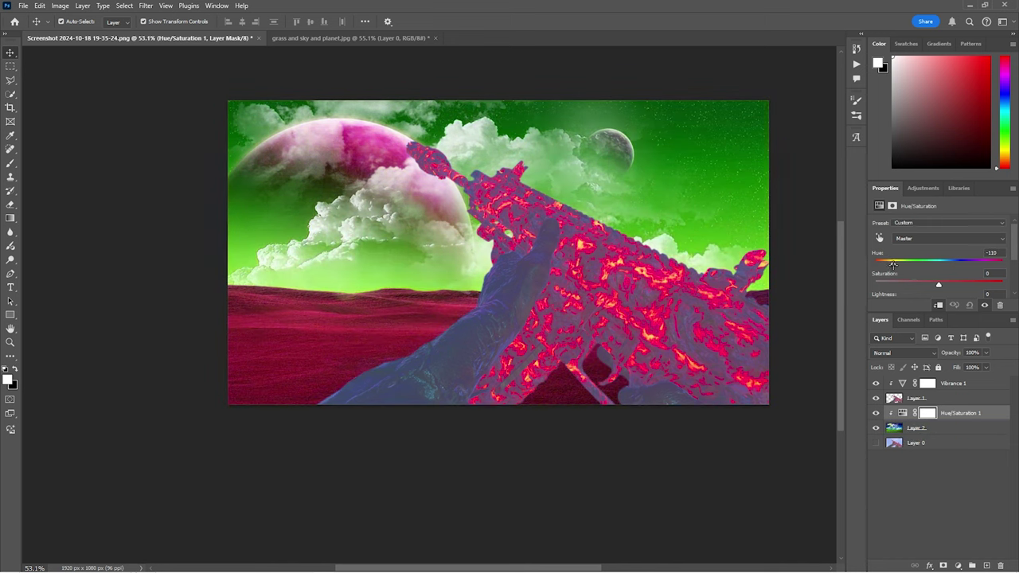
left_click_drag(893, 265, 894, 295)
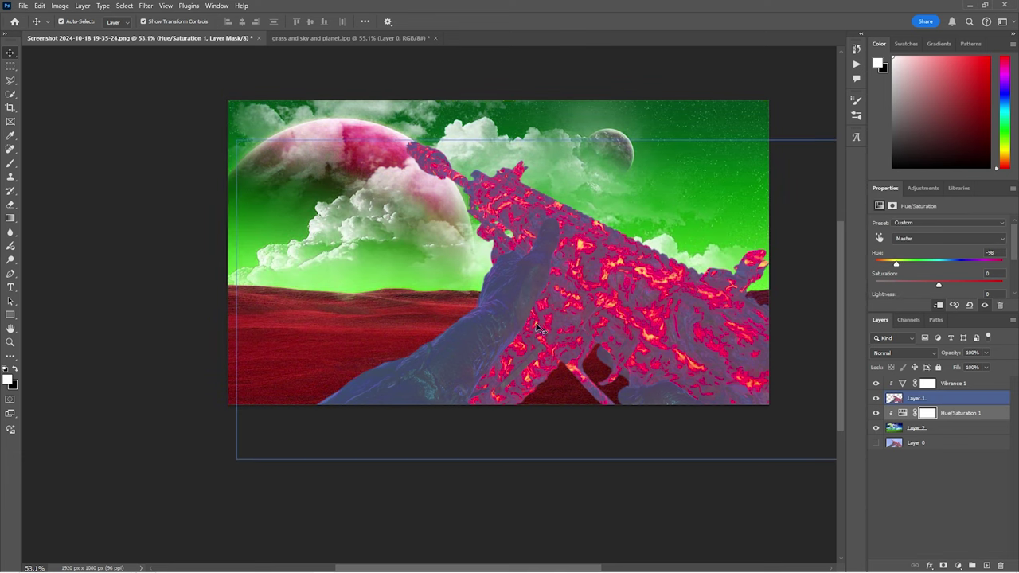
left_click(915, 428)
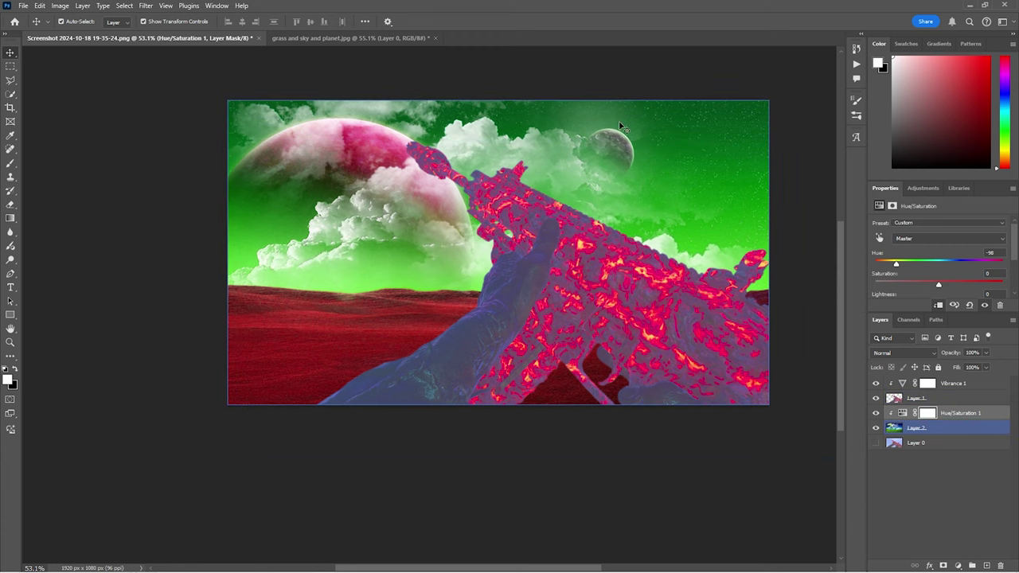
left_click(941, 473)
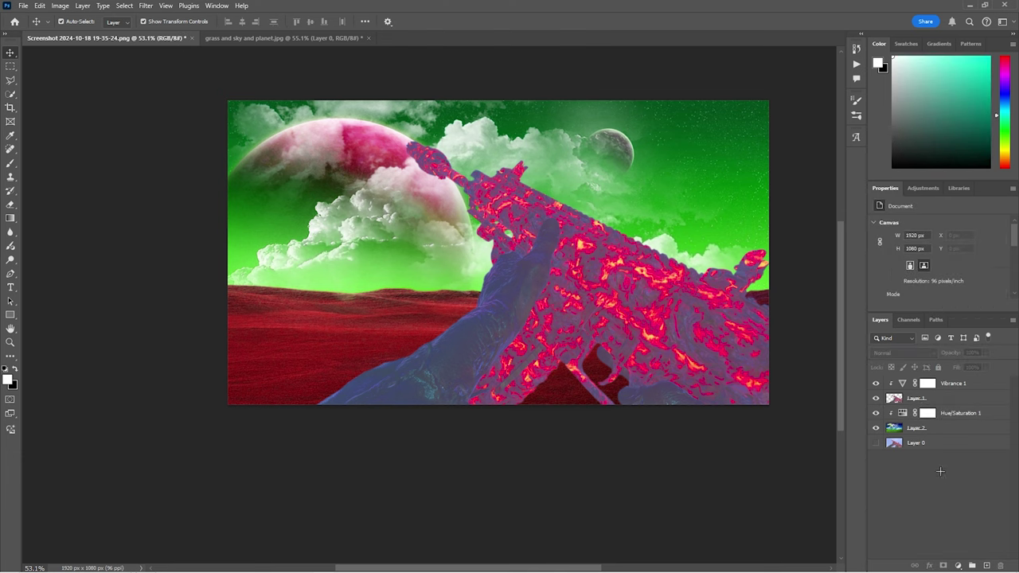
Step: Add a Vibrance adjustment above the background's Hue/Saturation layer, clip it to the background, and set its vibrance to +100
left_click(940, 402)
left_click(944, 412)
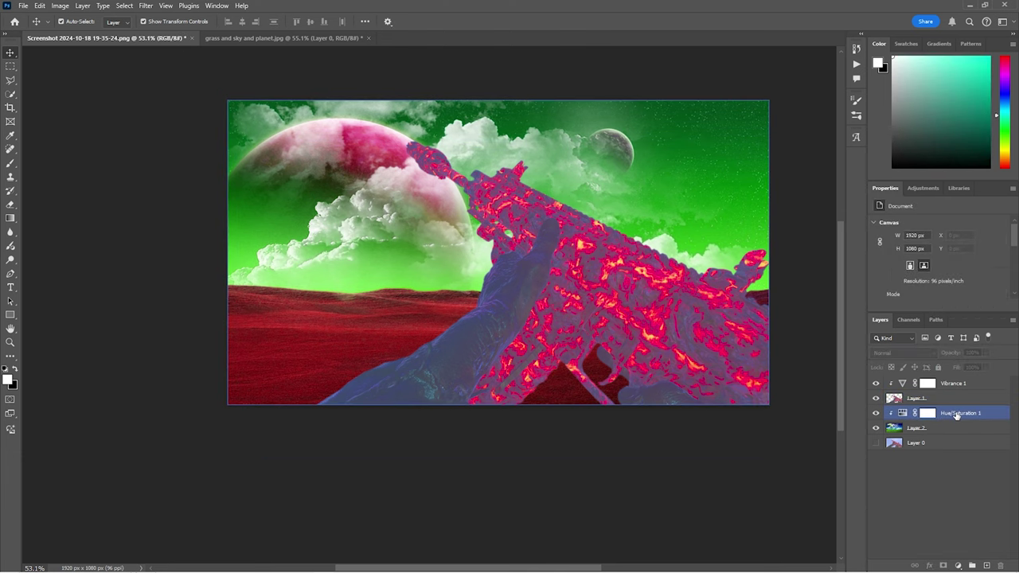
left_click(956, 564)
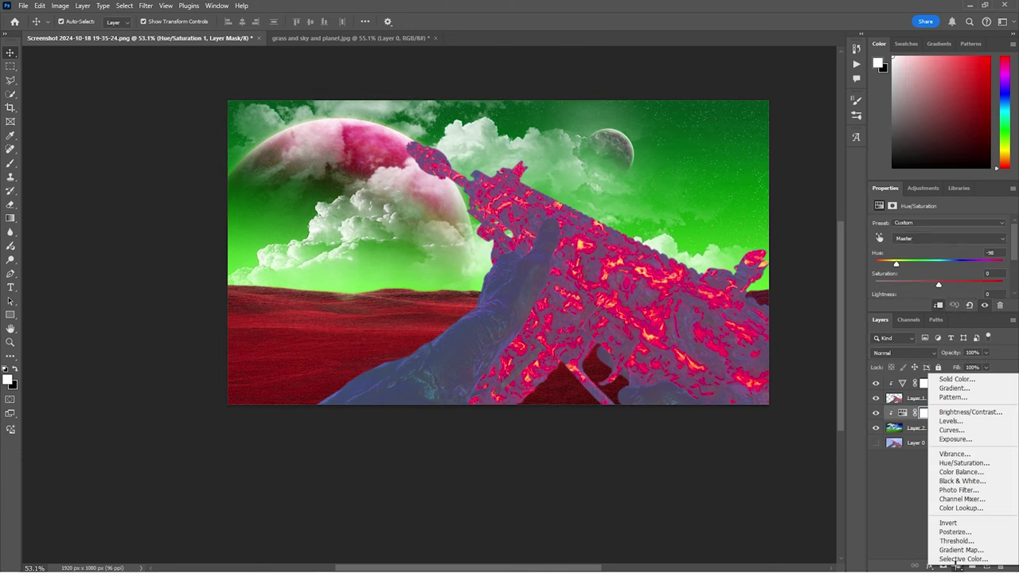
left_click(954, 454)
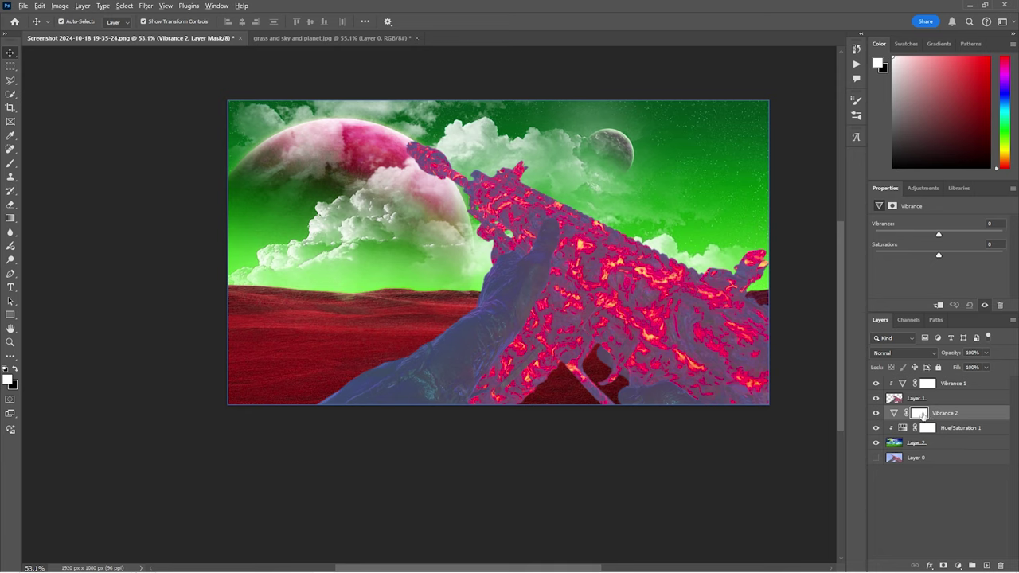
left_click(918, 414)
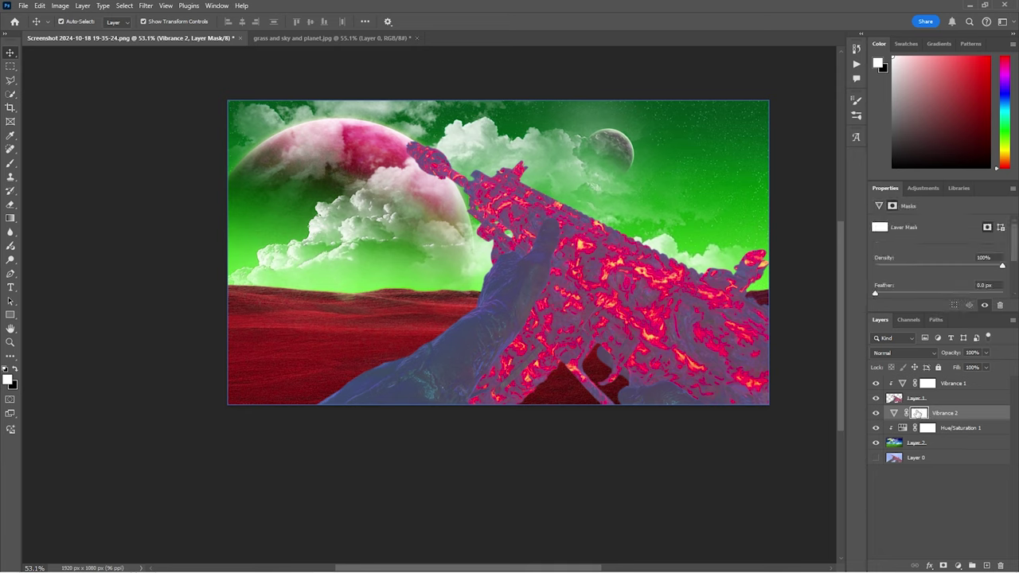
left_click(919, 418, "alt")
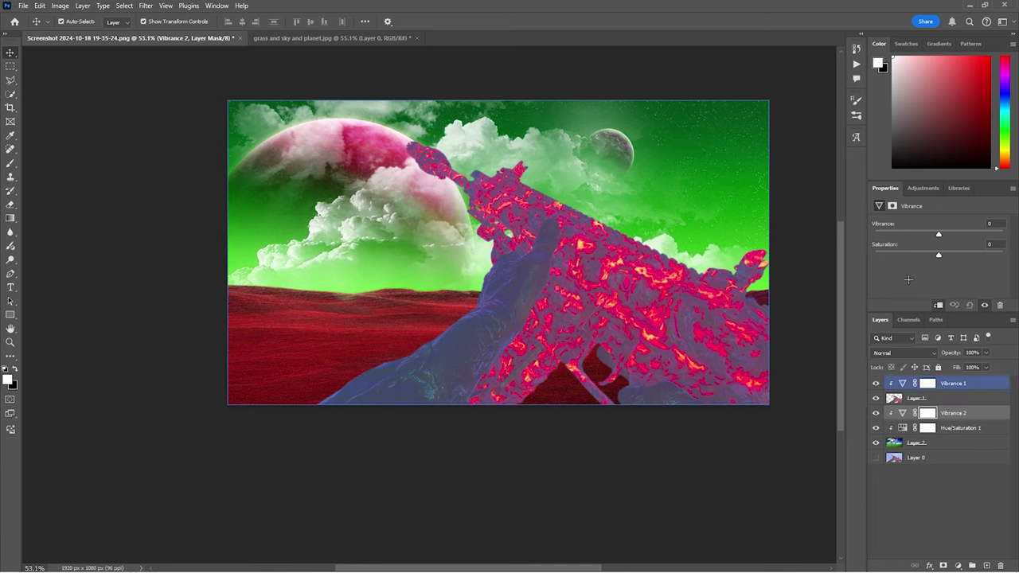
left_click_drag(939, 234, 1003, 234)
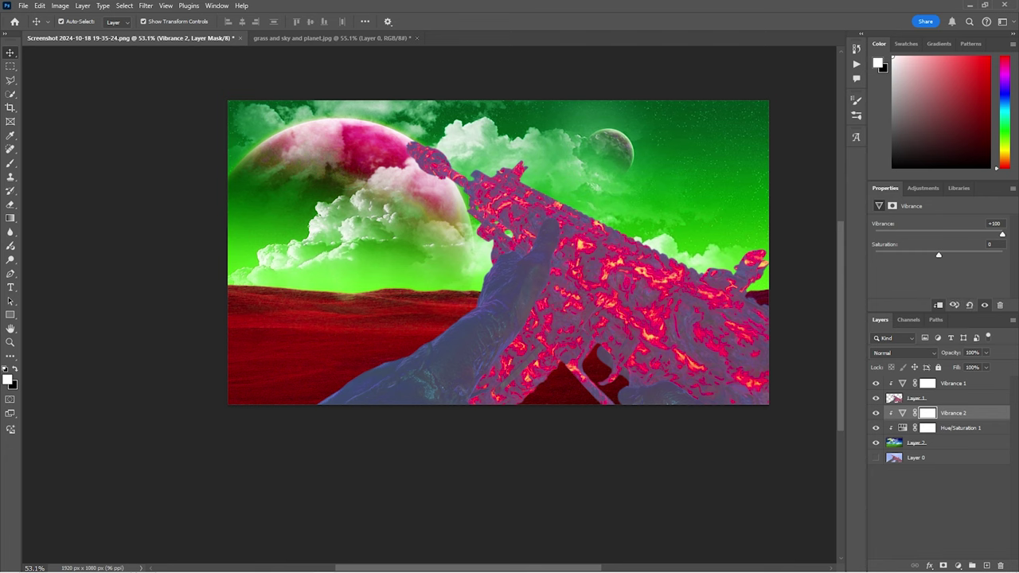
left_click_drag(939, 255, 941, 279)
left_click(939, 482)
Step: Rename the Vibrance adjustment layer above the gun cutout as CC
double_click(959, 383)
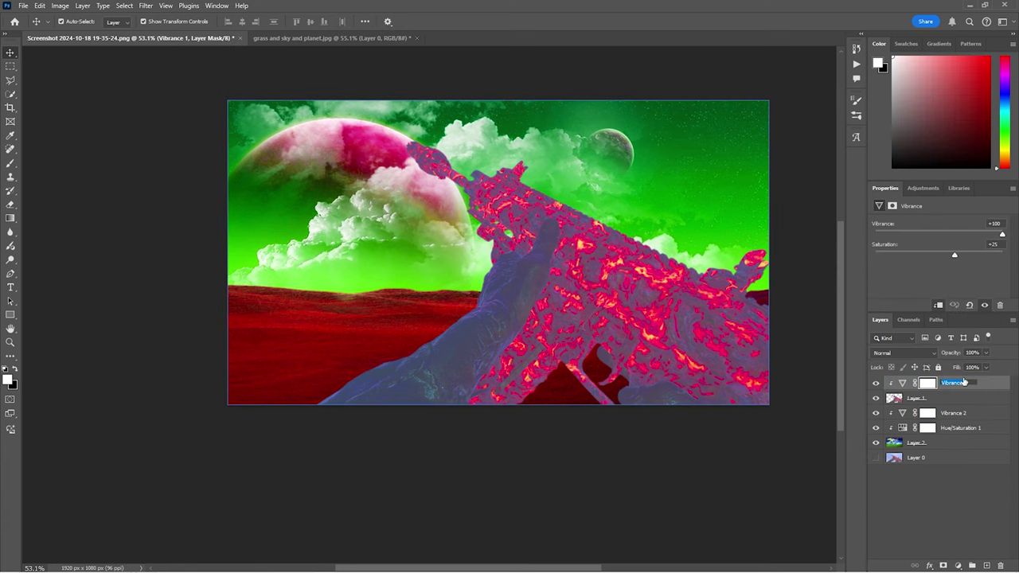
type("CC")
key("Return")
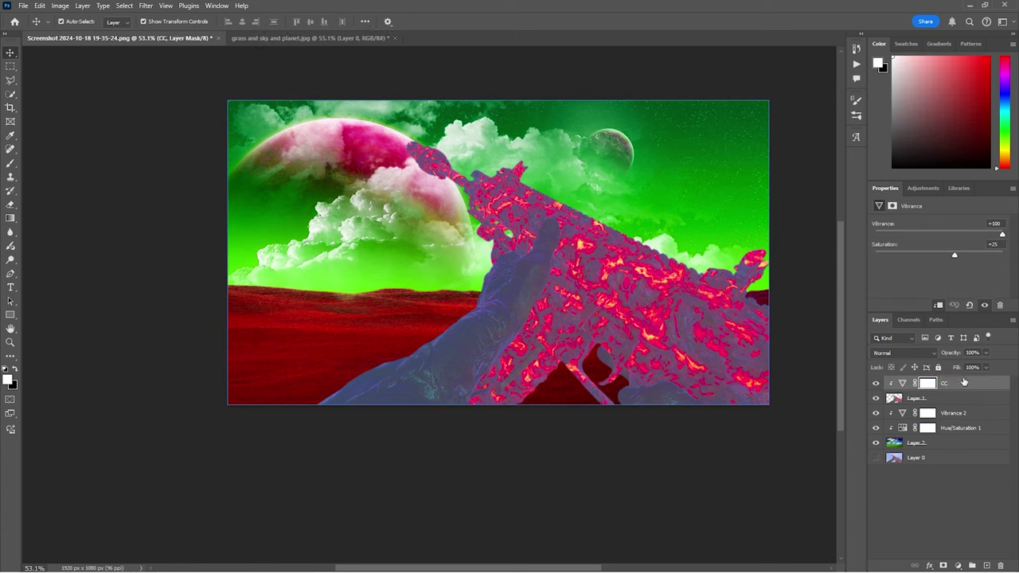
left_click(946, 414)
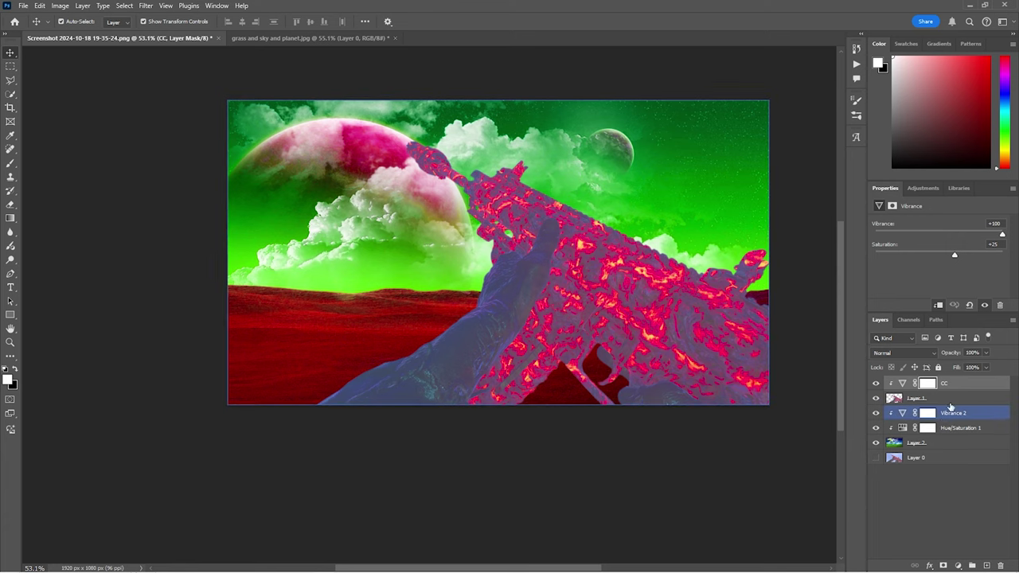
left_click(949, 386)
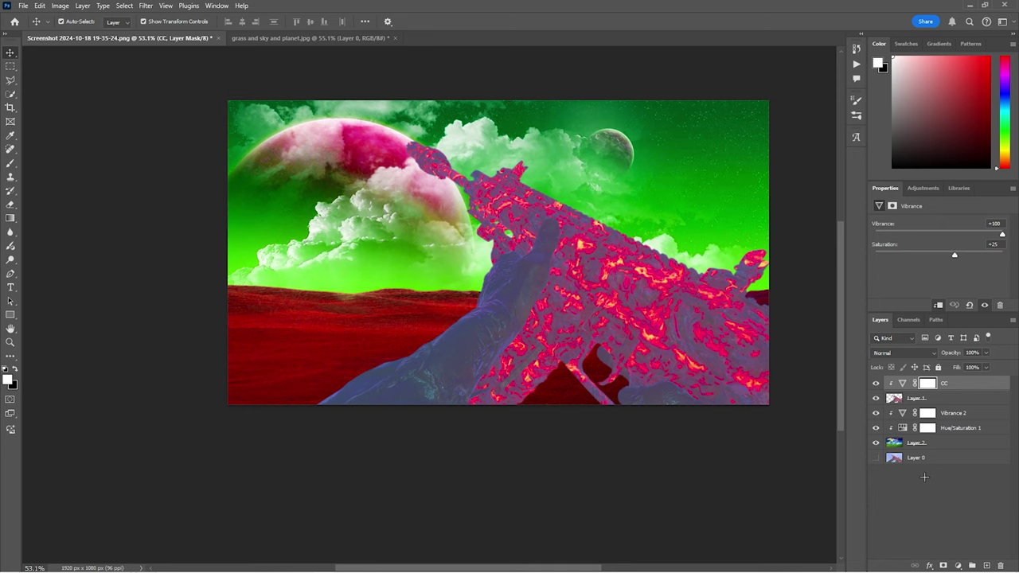
Step: Add a new layer clipped to the gun cutout, directly above it, and set its blend mode to Overlay
left_click(923, 442)
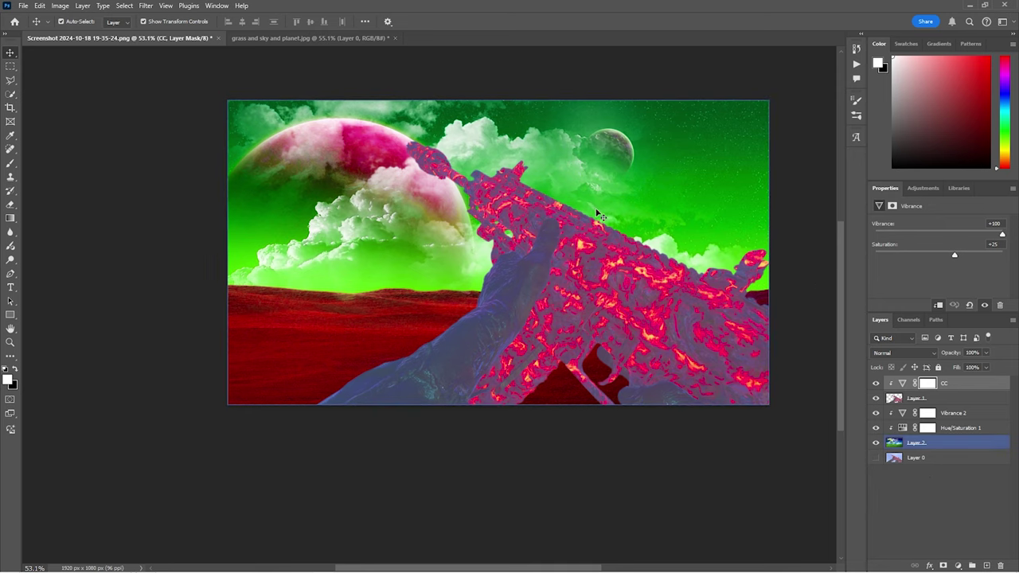
left_click(595, 207)
left_click(933, 485)
left_click(939, 398)
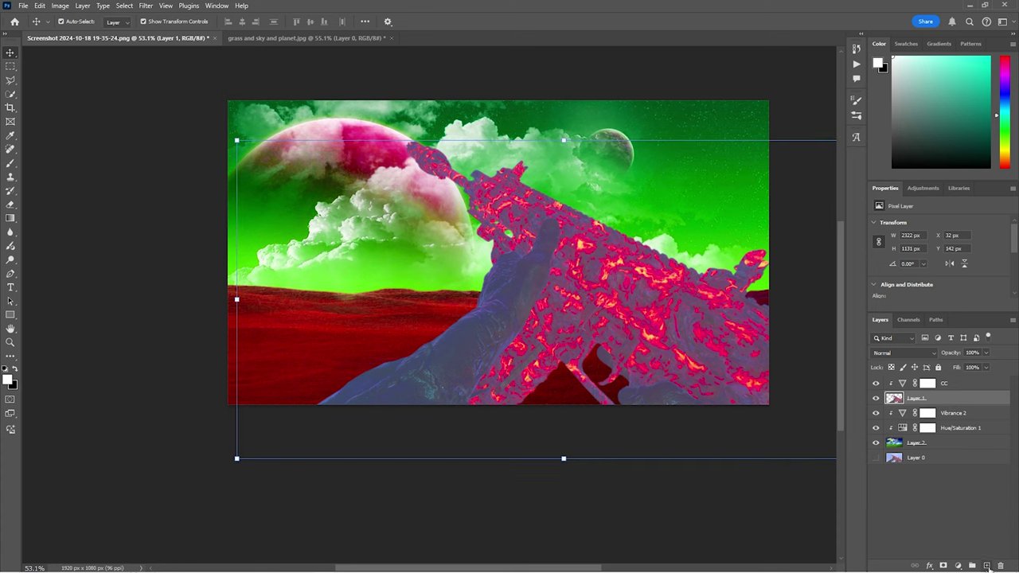
left_click(987, 566)
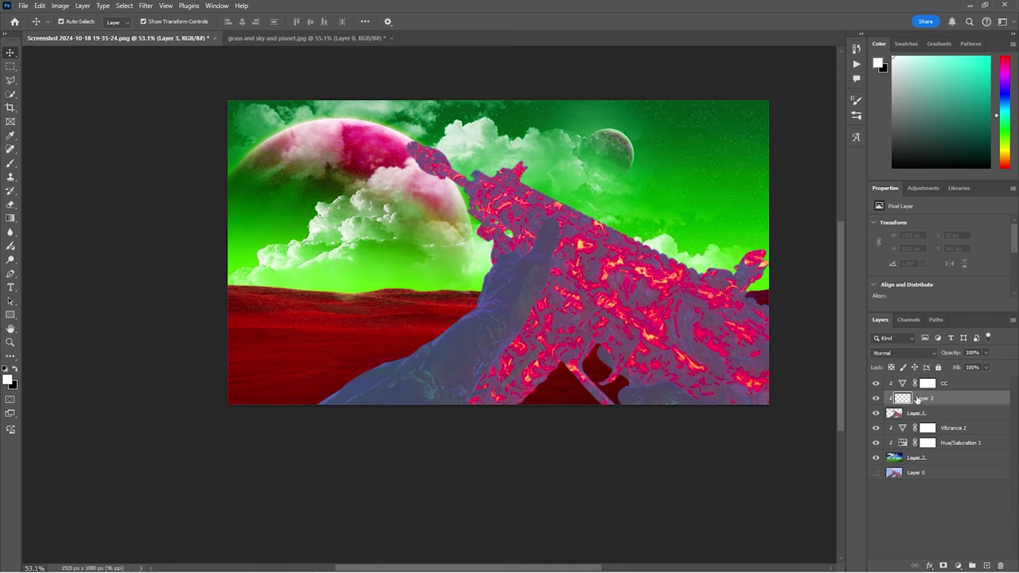
left_click(896, 414)
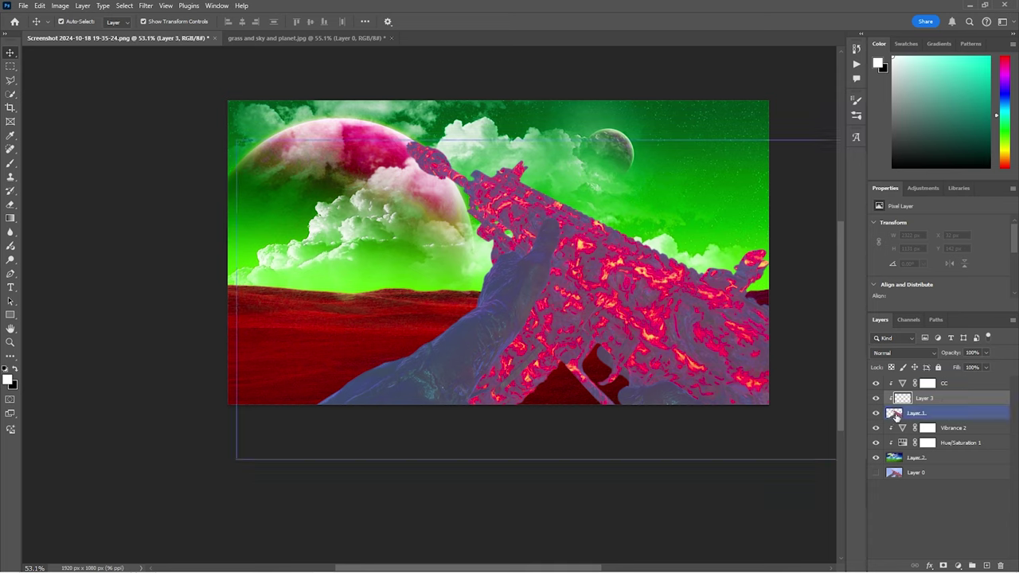
left_click(897, 399)
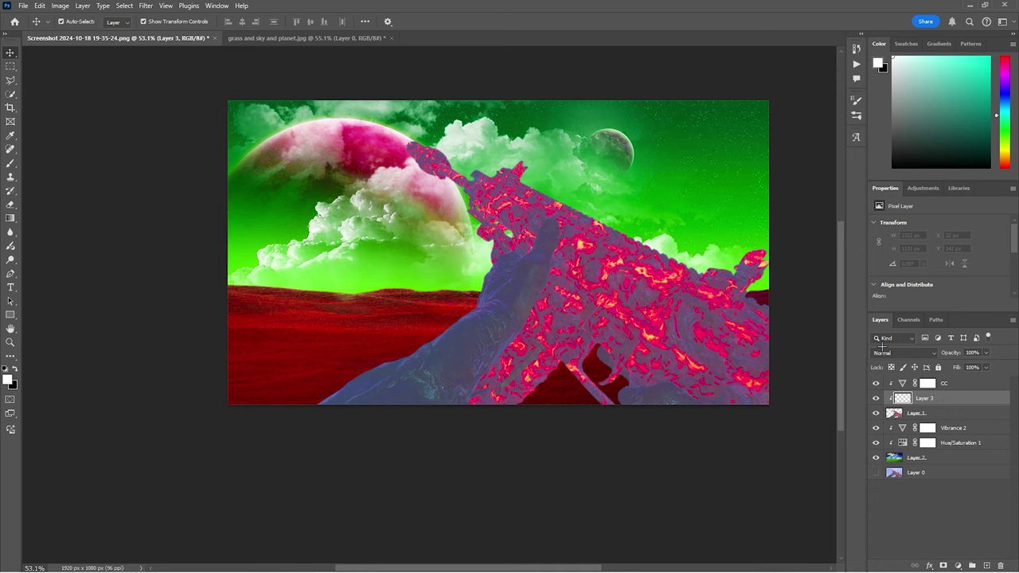
left_click(900, 355)
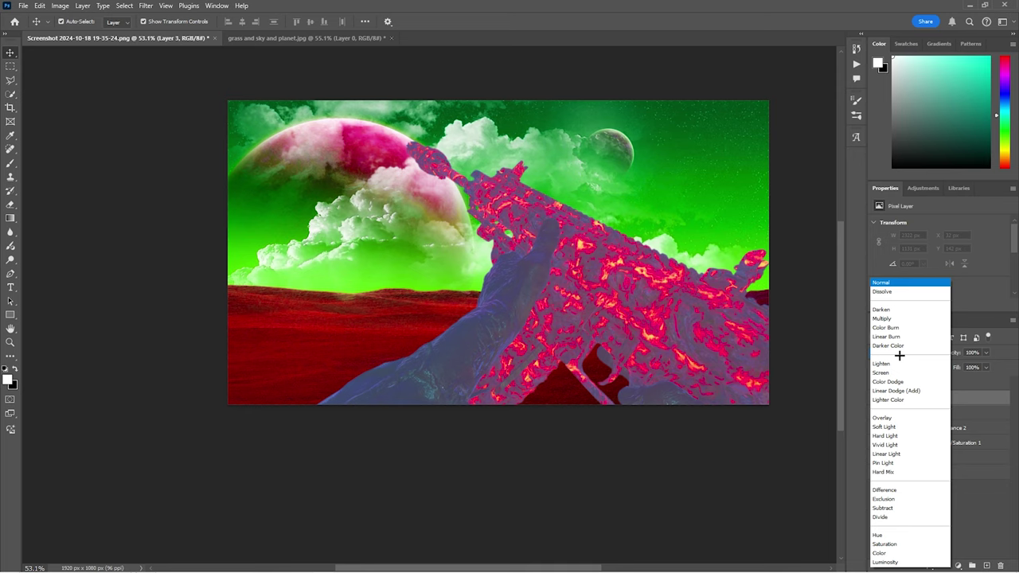
left_click(882, 418)
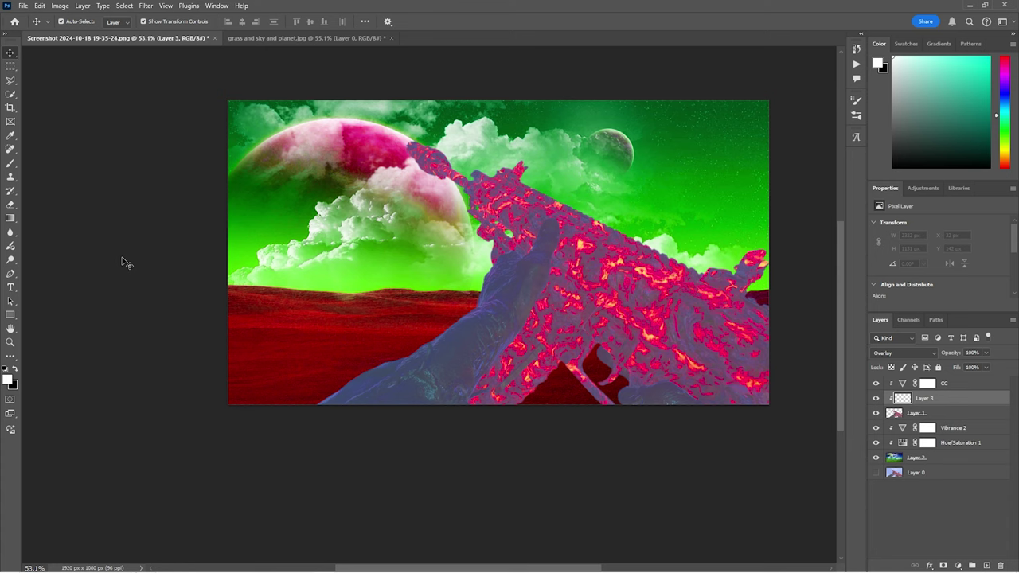
Step: Paint white highlights with the Brush along the gun's upper edge on the clipped Overlay layer
key("b")
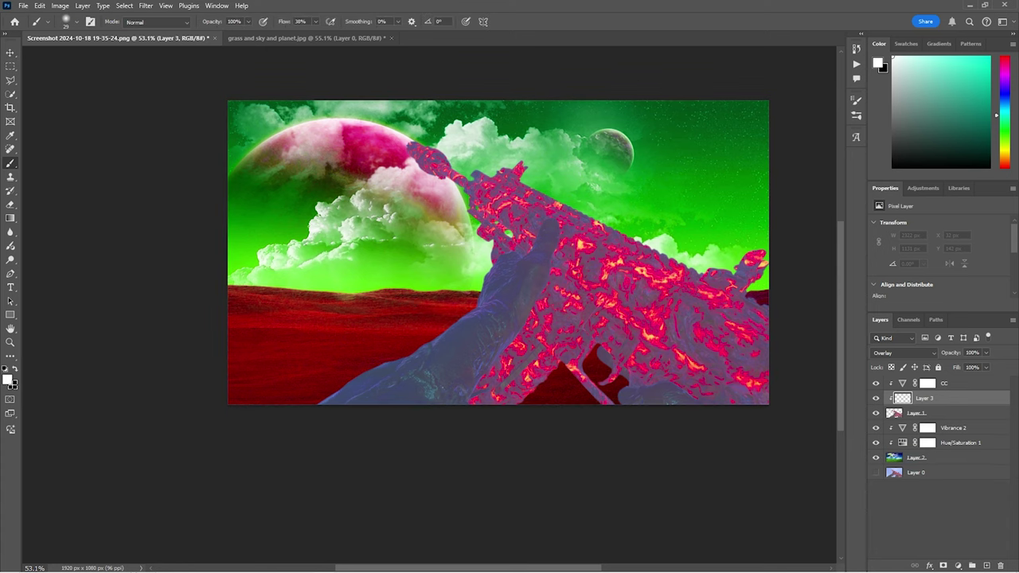
scroll(557, 239, "up", 5)
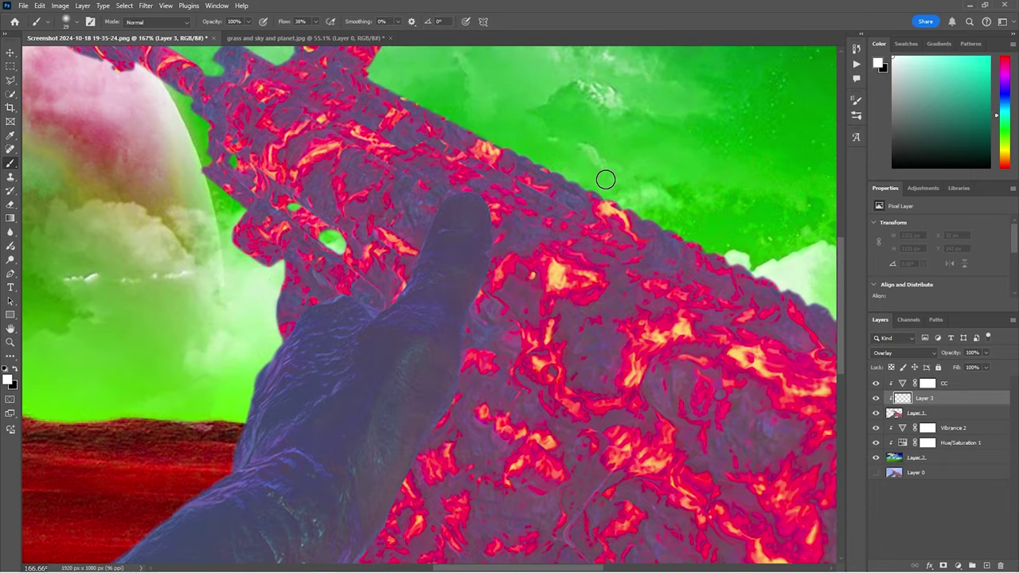
mouse_move(605, 180)
left_mouse_down()
mouse_move(576, 187)
mouse_move(362, 75)
left_mouse_up()
scroll(375, 192, "up", 3)
mouse_move(371, 203)
left_mouse_down()
mouse_move(391, 159)
mouse_move(382, 143)
left_mouse_up()
scroll(484, 247, "down", 11)
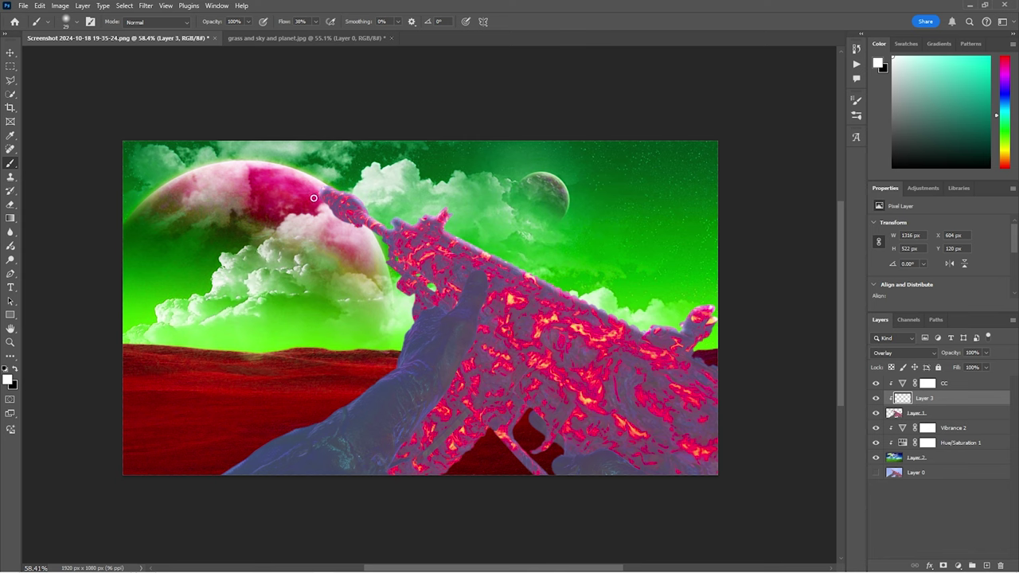
Step: Compare other blend modes for the highlight layer, keep Overlay, and brush more white along the gun's upper edge from the muzzle back
left_click(920, 351)
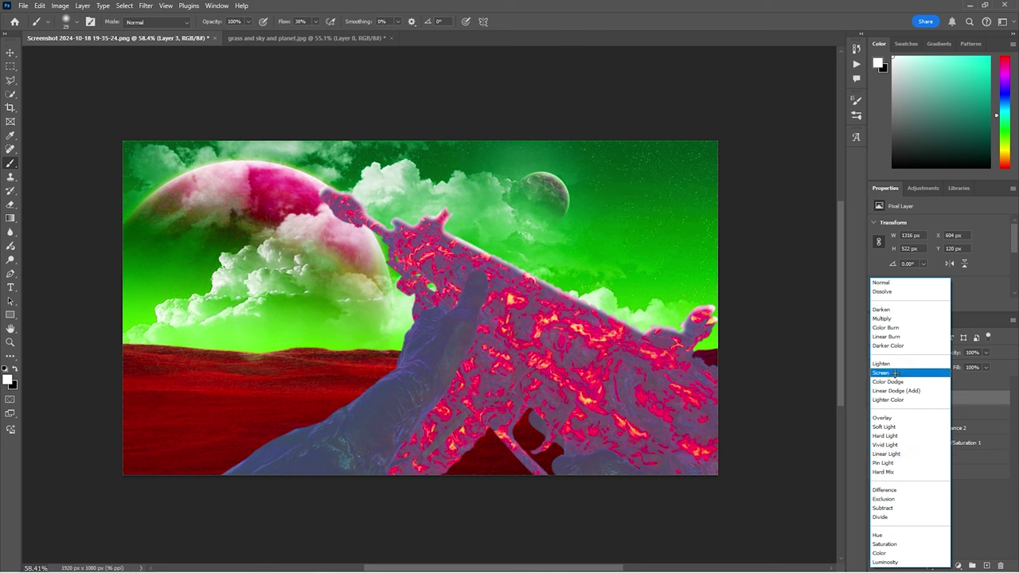
left_click(884, 417)
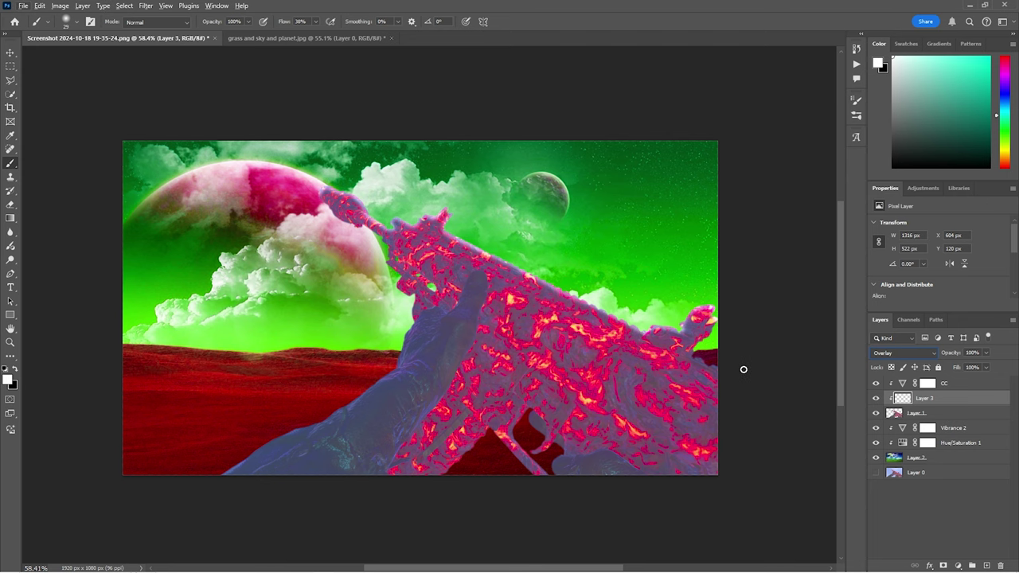
scroll(417, 283, "up", 4)
key("v")
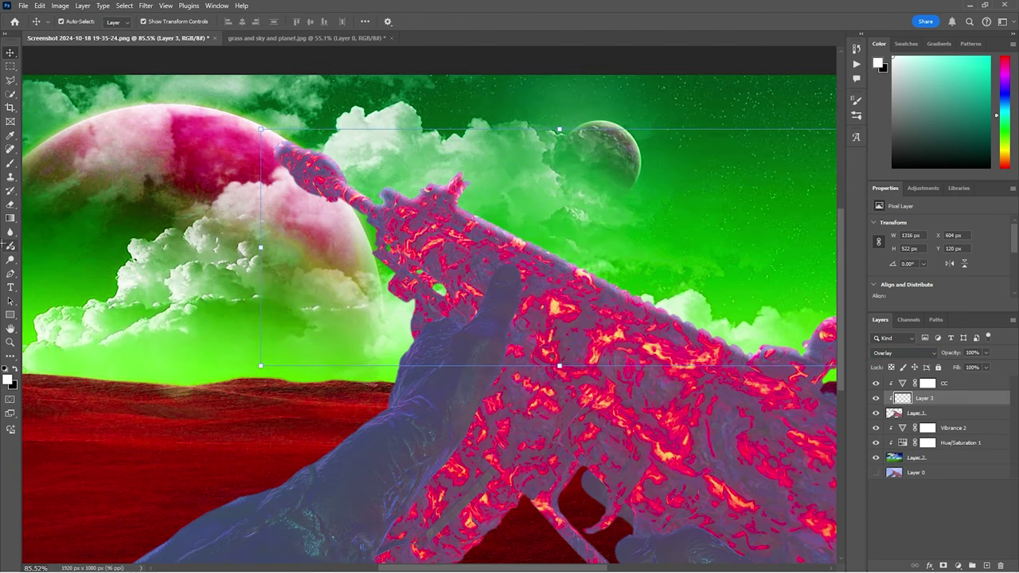
key("b")
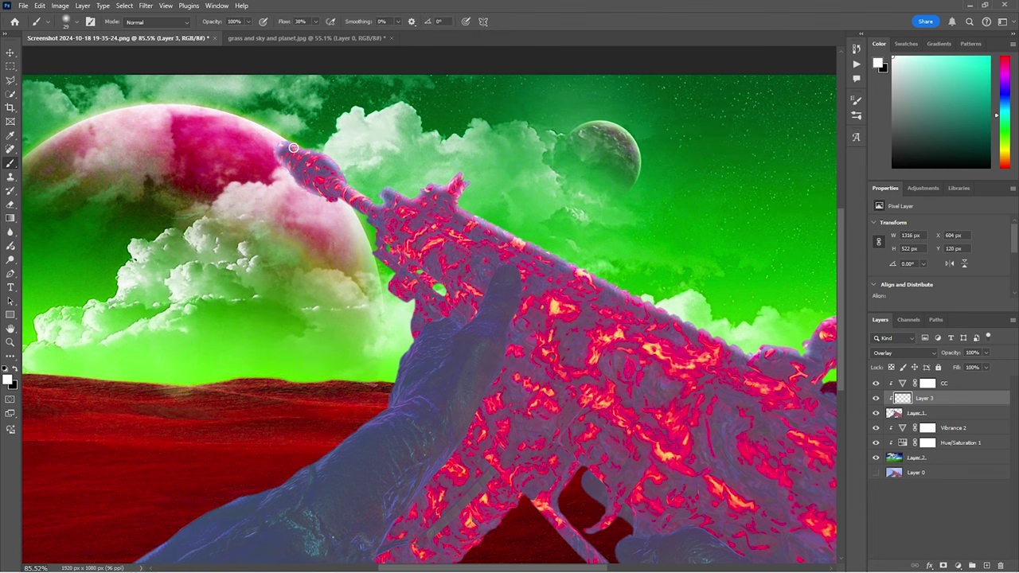
mouse_move(293, 148)
left_mouse_down()
mouse_move(338, 169)
mouse_move(366, 236)
mouse_move(358, 191)
mouse_move(342, 182)
mouse_move(380, 208)
mouse_move(384, 192)
mouse_move(417, 202)
mouse_move(461, 185)
mouse_move(458, 204)
mouse_move(469, 218)
mouse_move(719, 341)
left_mouse_up()
scroll(573, 292, "down", 3)
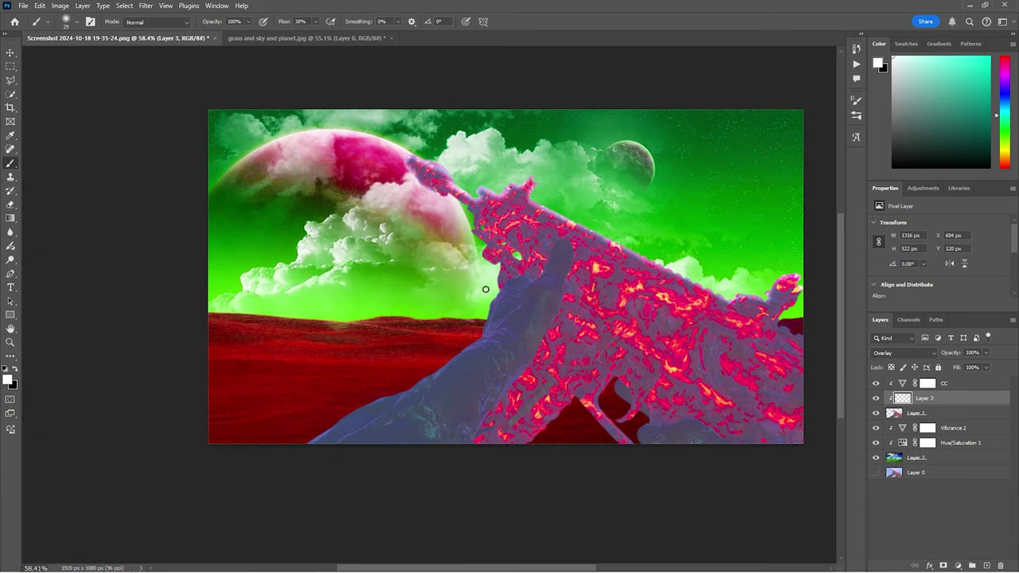
Step: Brush white rim highlights along the outer upper edge of the arm, from the canvas's lower edge up towards the hand
scroll(326, 410, "up", 3)
scroll(329, 407, "up", 1)
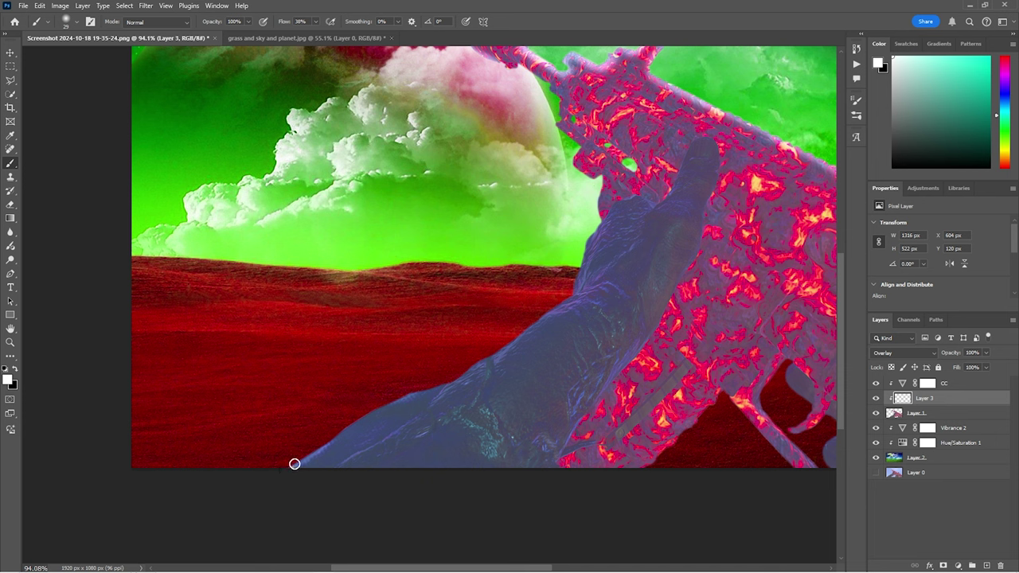
mouse_move(309, 455)
left_mouse_down()
mouse_move(392, 401)
mouse_move(455, 380)
mouse_move(576, 293)
mouse_move(328, 444)
mouse_move(394, 398)
mouse_move(499, 351)
mouse_move(471, 376)
mouse_move(483, 383)
mouse_move(506, 354)
left_mouse_up()
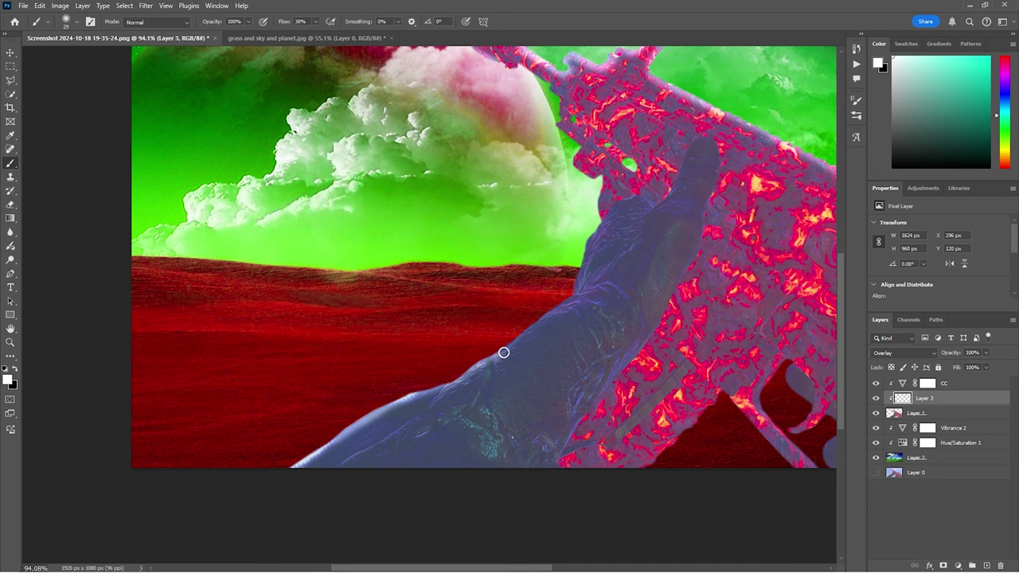
key("ctrl+z")
key("ctrl+shift+z")
mouse_move(534, 324)
left_mouse_down()
mouse_move(582, 276)
mouse_move(603, 223)
left_mouse_up()
key("ctrl+z")
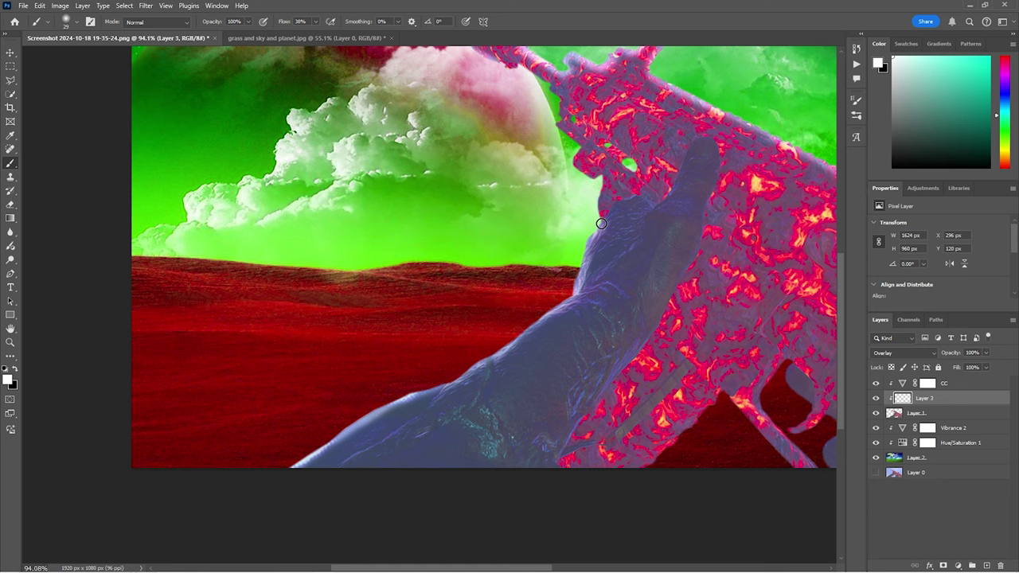
scroll(503, 418, "down", 5)
scroll(586, 348, "up", 1)
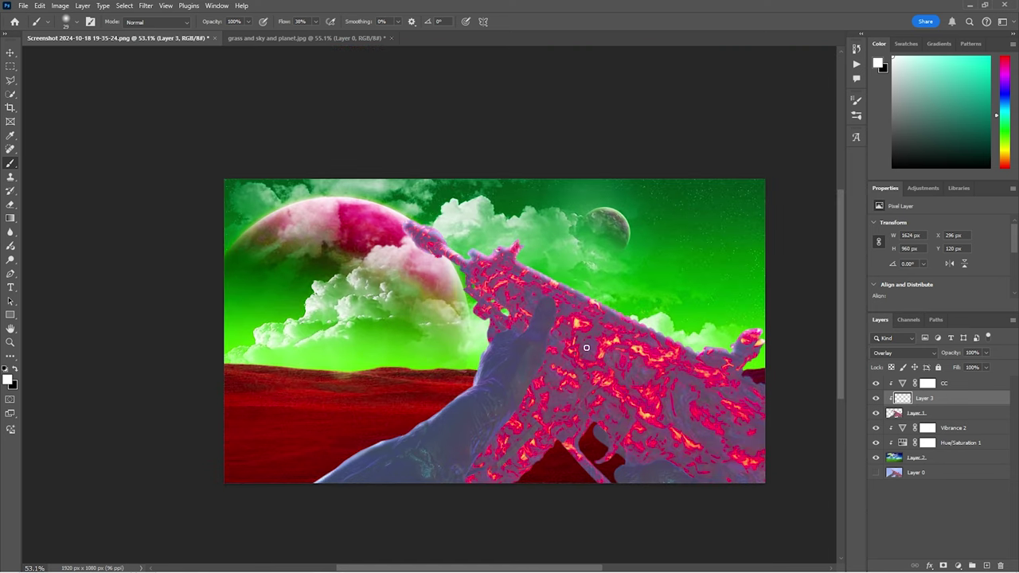
Step: Brush white rim highlights onto the gun's rear edge and along the underside of the muzzle, barrel and front section
scroll(766, 391, "up", 2)
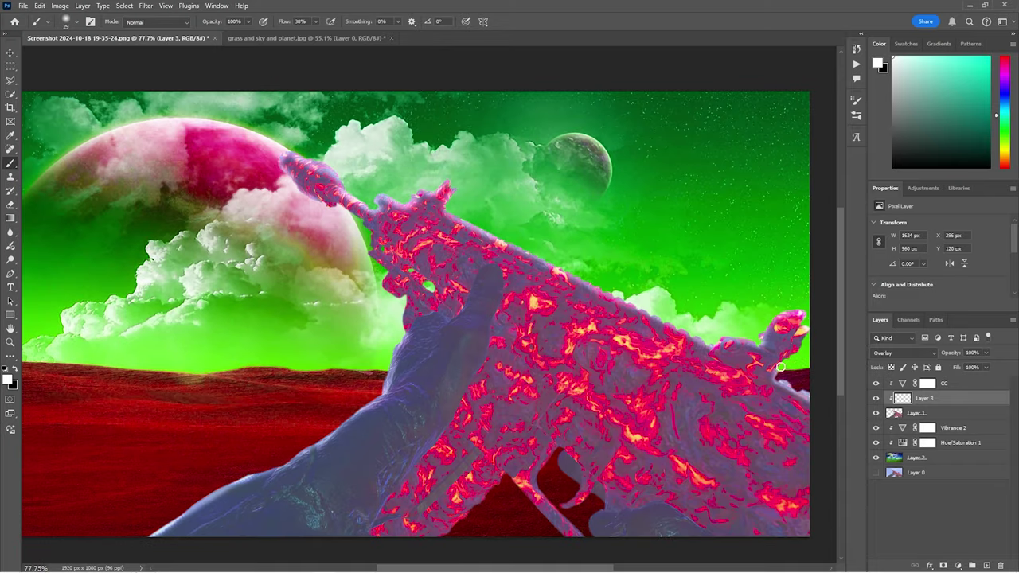
scroll(638, 405, "down", 3)
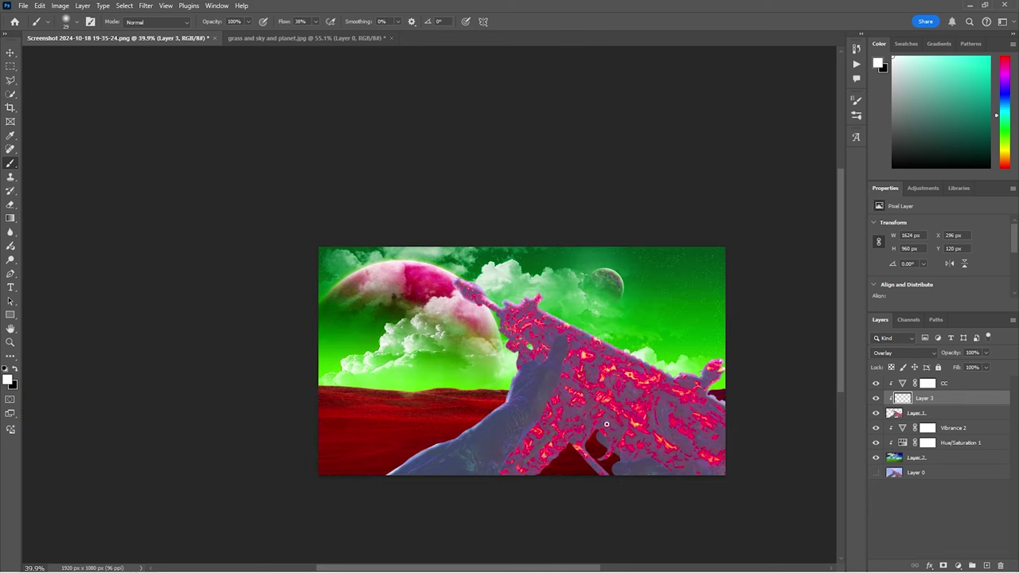
scroll(422, 481, "up", 2)
scroll(423, 478, "down", 1)
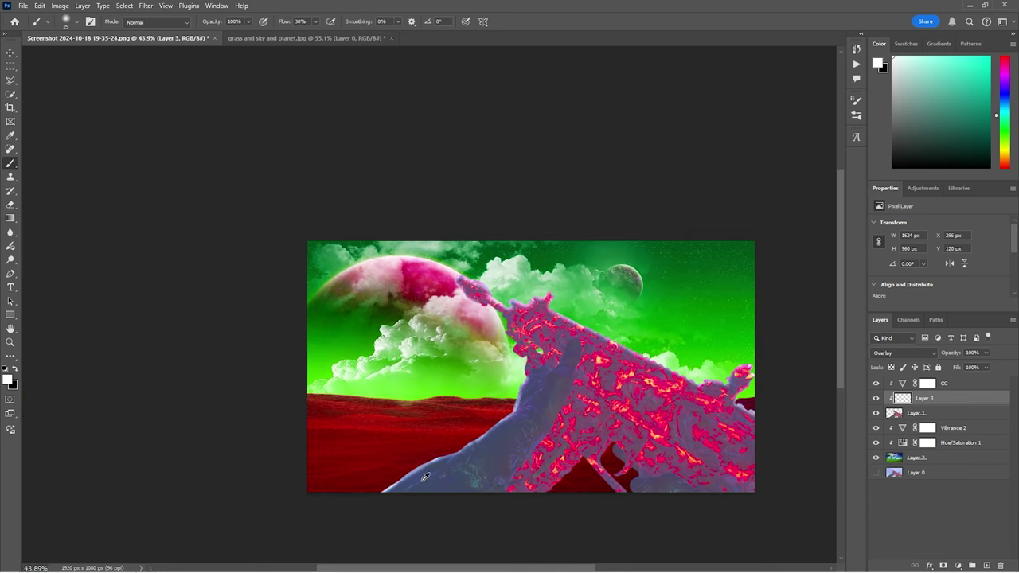
scroll(495, 314, "up", 5)
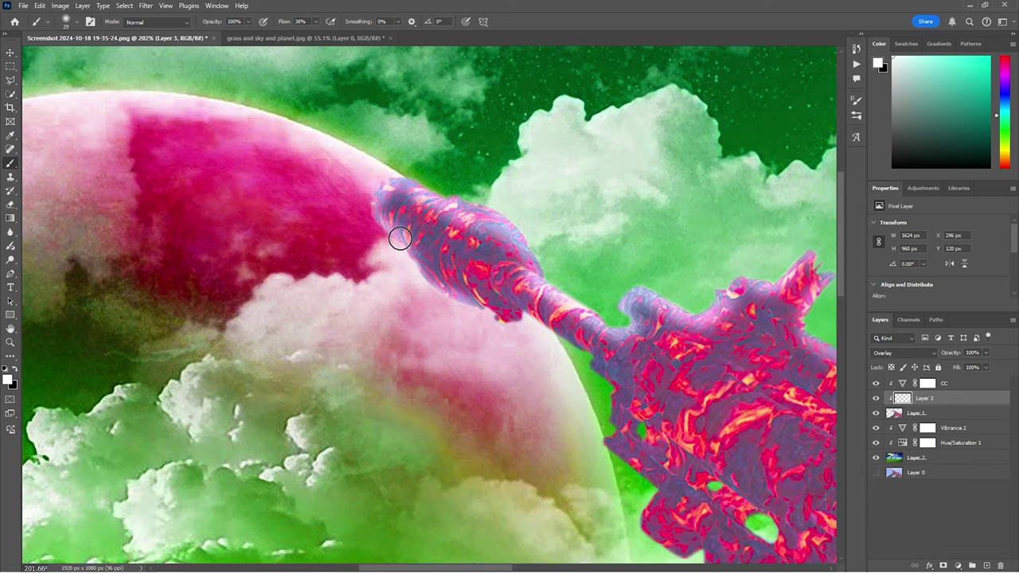
mouse_move(413, 264)
left_mouse_down()
mouse_move(435, 293)
mouse_move(504, 321)
mouse_move(530, 318)
mouse_move(509, 293)
mouse_move(500, 291)
mouse_move(564, 334)
mouse_move(608, 386)
mouse_move(615, 402)
mouse_move(595, 407)
left_mouse_up()
scroll(595, 407, "down", 3)
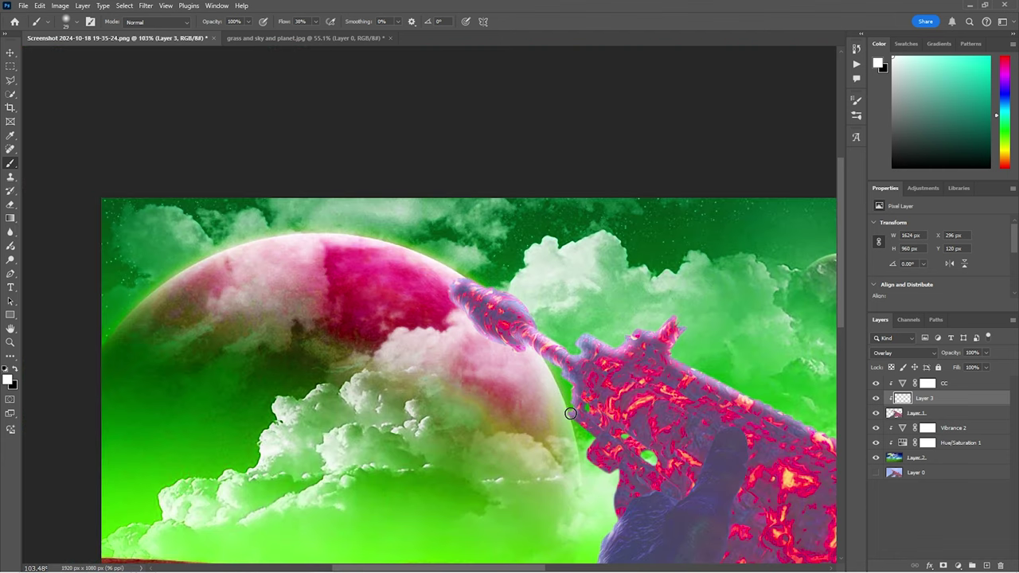
mouse_move(575, 423)
left_mouse_down()
mouse_move(594, 440)
mouse_move(587, 458)
left_mouse_up()
left_click_drag(618, 470, 617, 518)
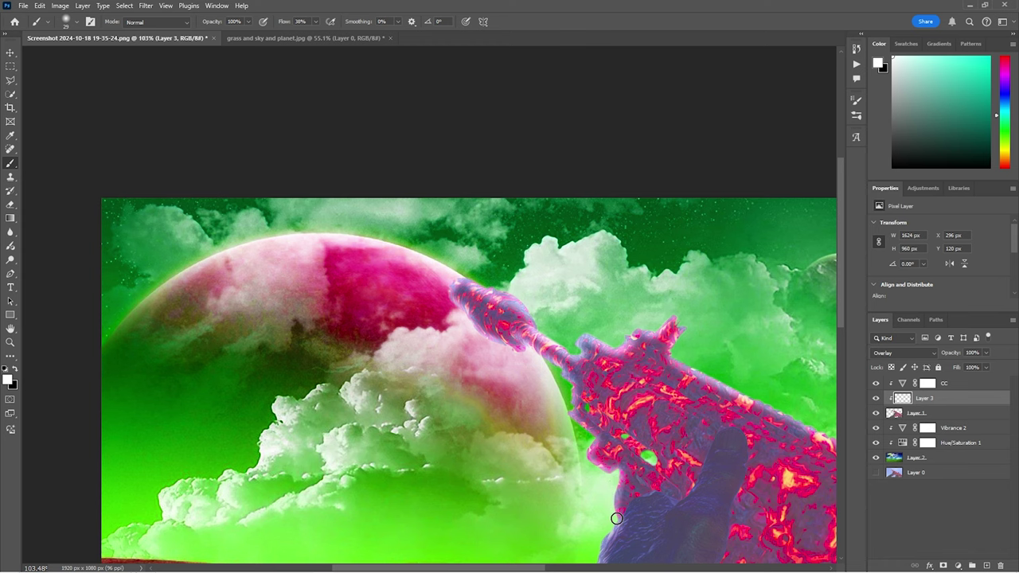
Step: Brush more white highlight along the outer edge of the hand and forearm on the Overlay layer
scroll(593, 500, "down", 4)
scroll(575, 507, "up", 2)
scroll(574, 477, "down", 3)
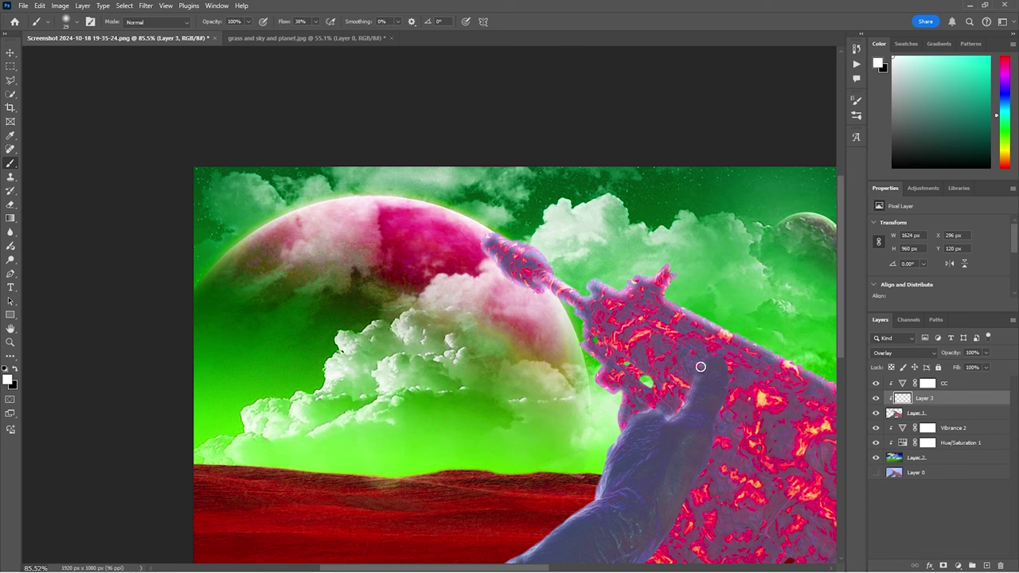
scroll(525, 461, "down", 7)
left_click_drag(480, 524, 482, 465)
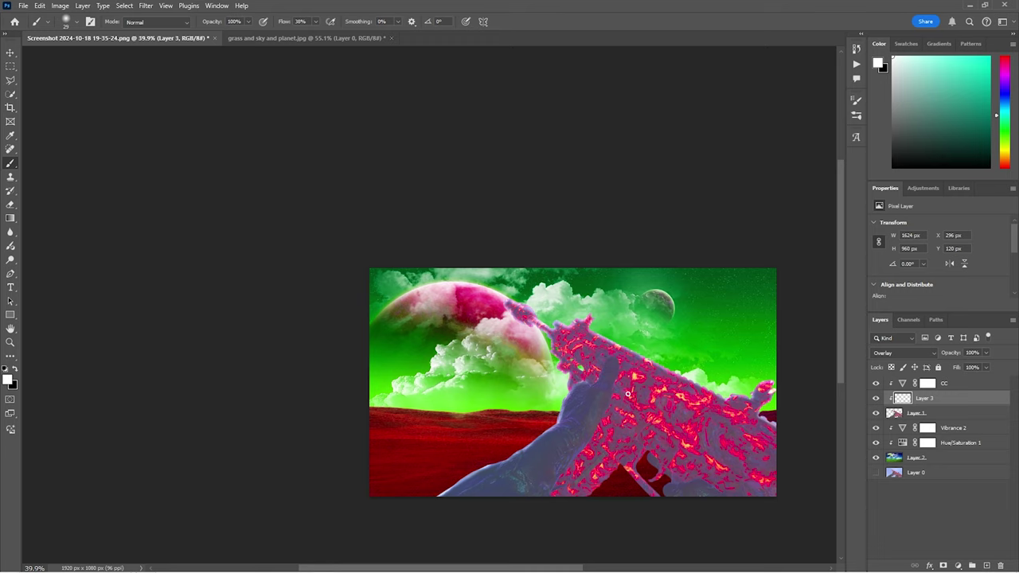
scroll(557, 365, "down", 1)
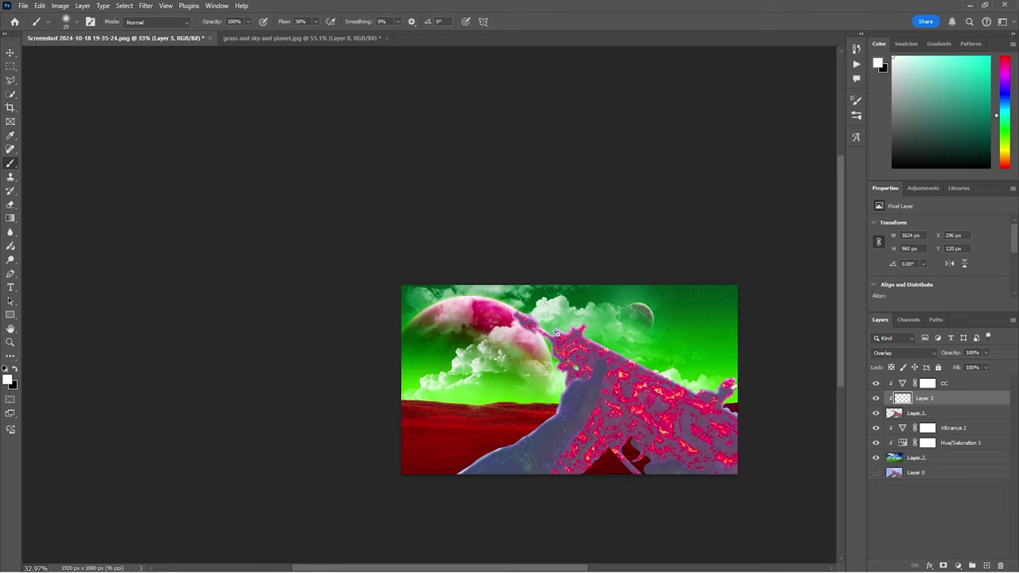
scroll(558, 334, "down", 3)
scroll(561, 335, "up", 2)
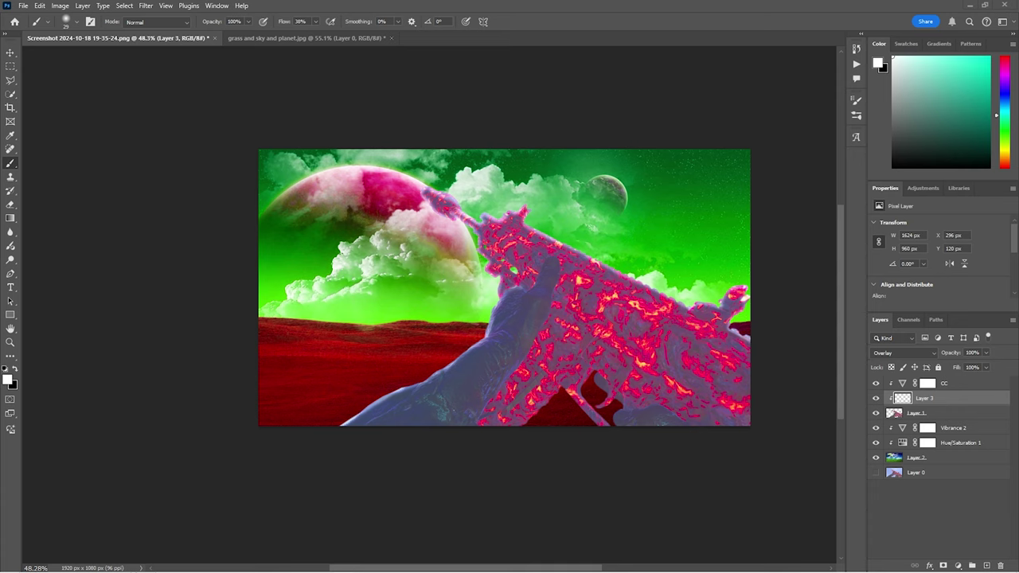
scroll(460, 304, "up", 3)
scroll(455, 310, "down", 2)
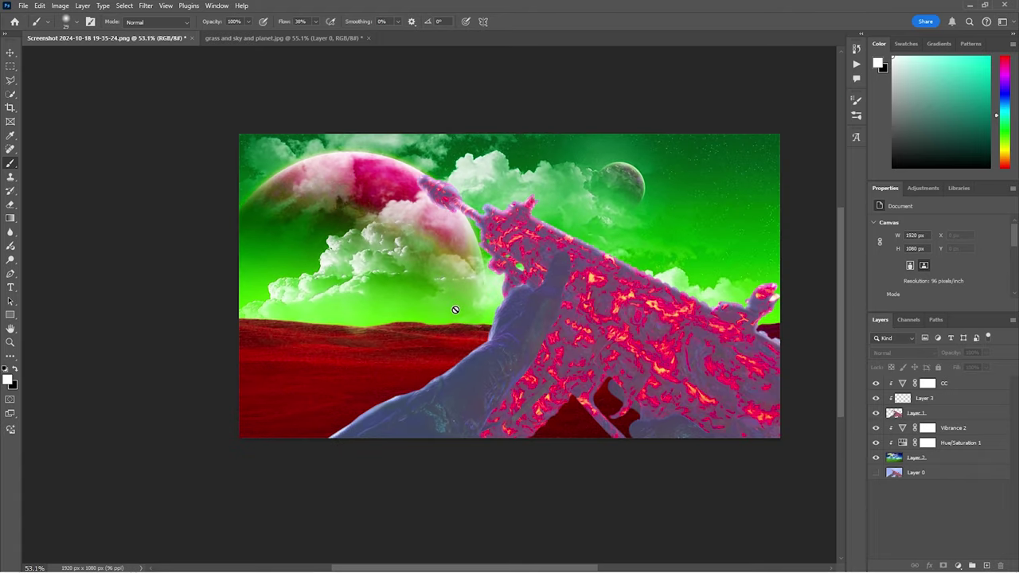
scroll(455, 310, "right", 2)
scroll(455, 310, "down", 1)
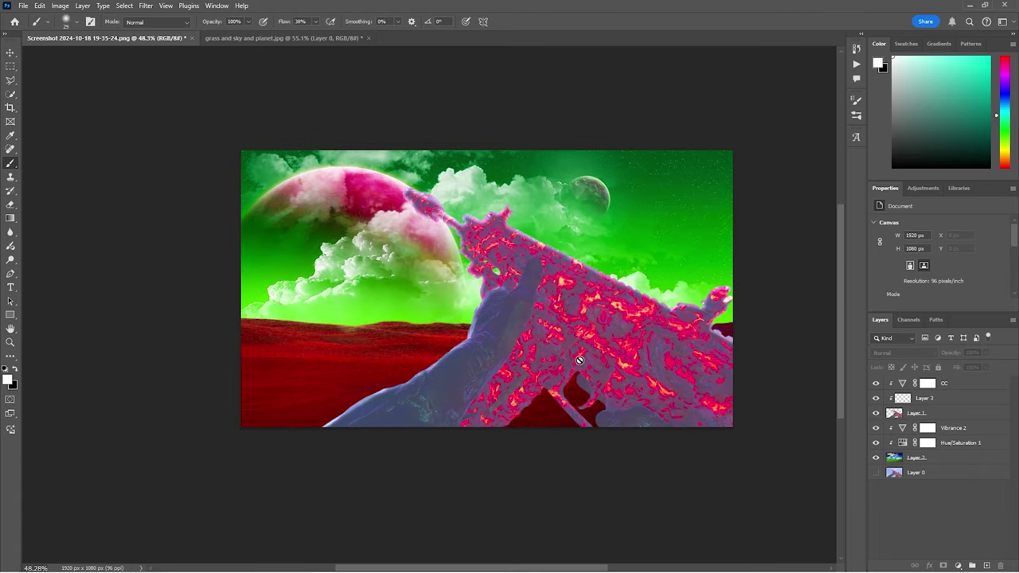
Step: Add a new layer directly above the gun and arms layer, clipped to it and below the white highlight layer
scroll(590, 358, "up", 2)
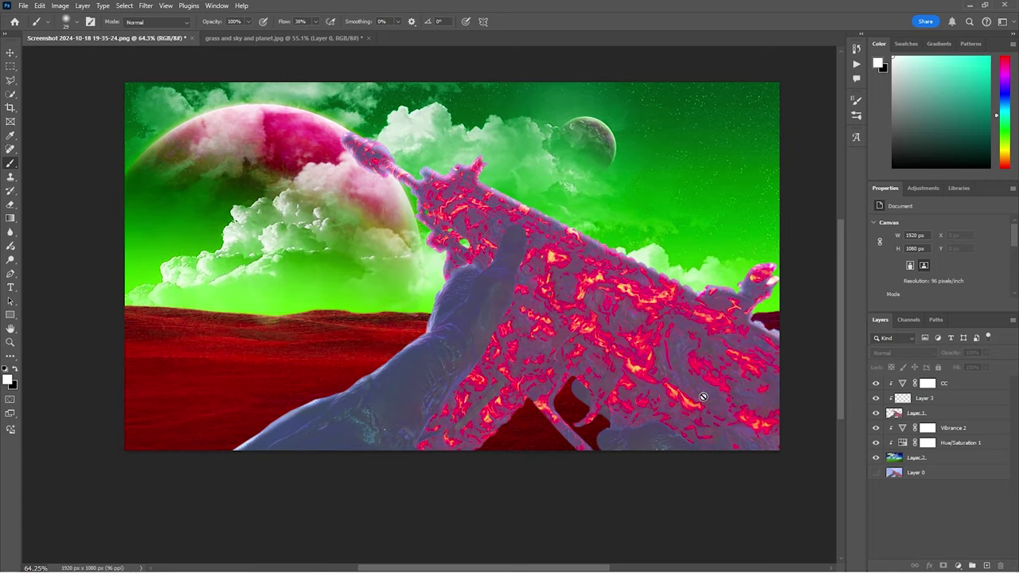
left_click(945, 416)
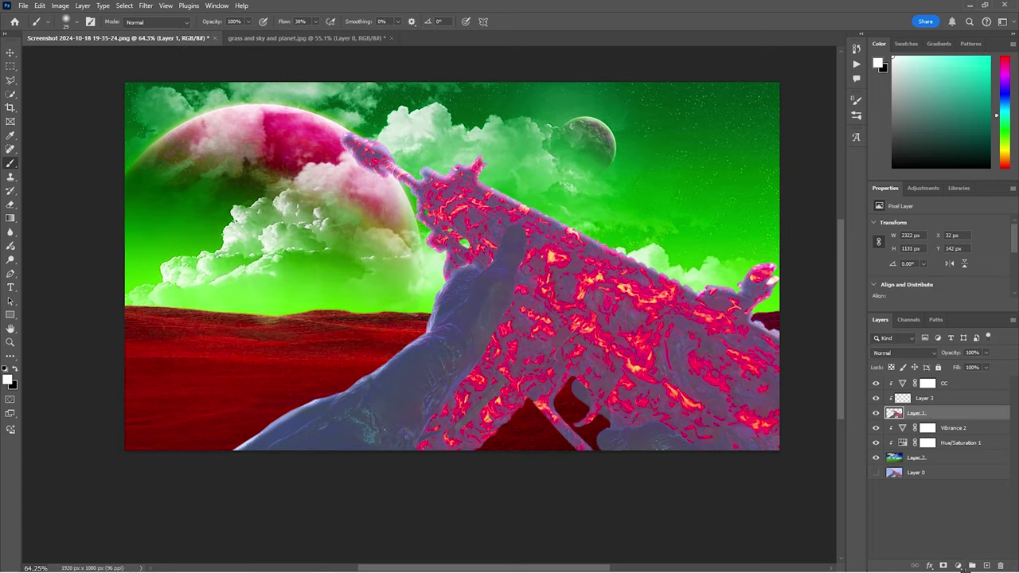
left_click(986, 565)
mouse_move(935, 413)
left_mouse_down()
mouse_move(943, 381)
mouse_move(944, 417)
left_mouse_up()
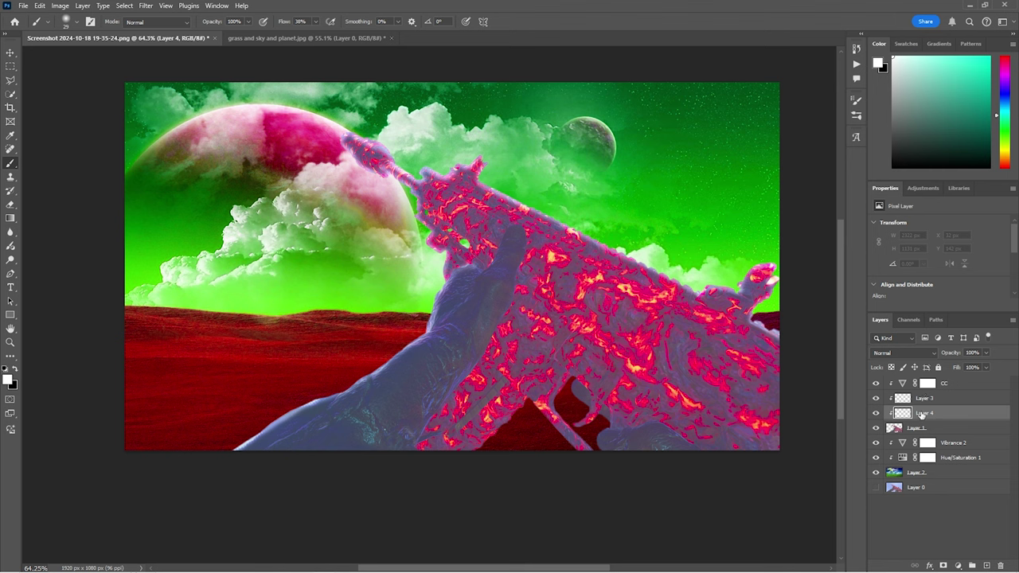
mouse_move(927, 415)
left_mouse_down()
mouse_move(928, 383)
mouse_move(927, 416)
left_mouse_up()
Step: Set the new clipped layer's blend mode to Screen and its opacity to 40%
left_click(913, 357)
left_click(913, 359)
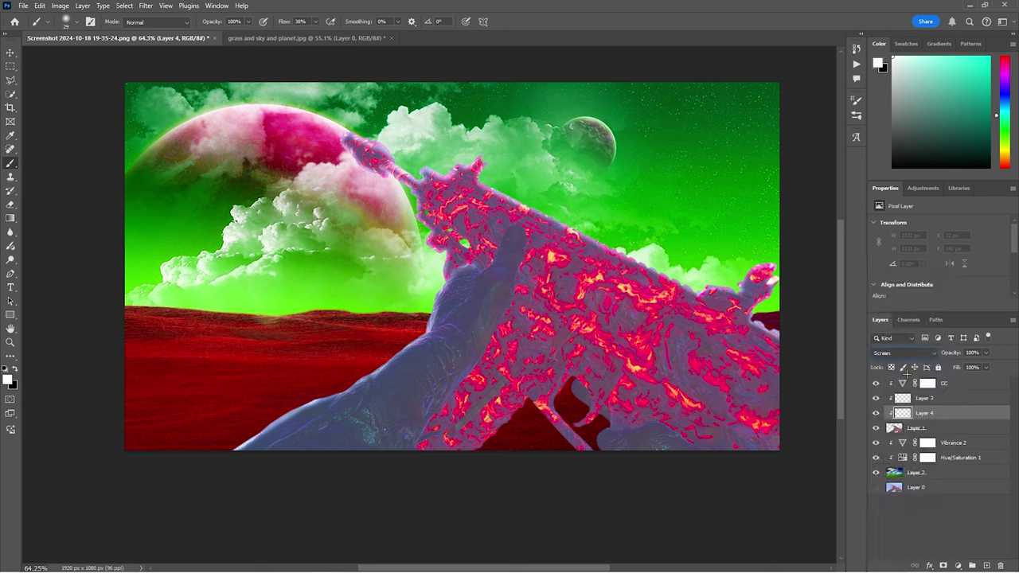
left_click(986, 352)
left_click_drag(990, 367, 964, 367)
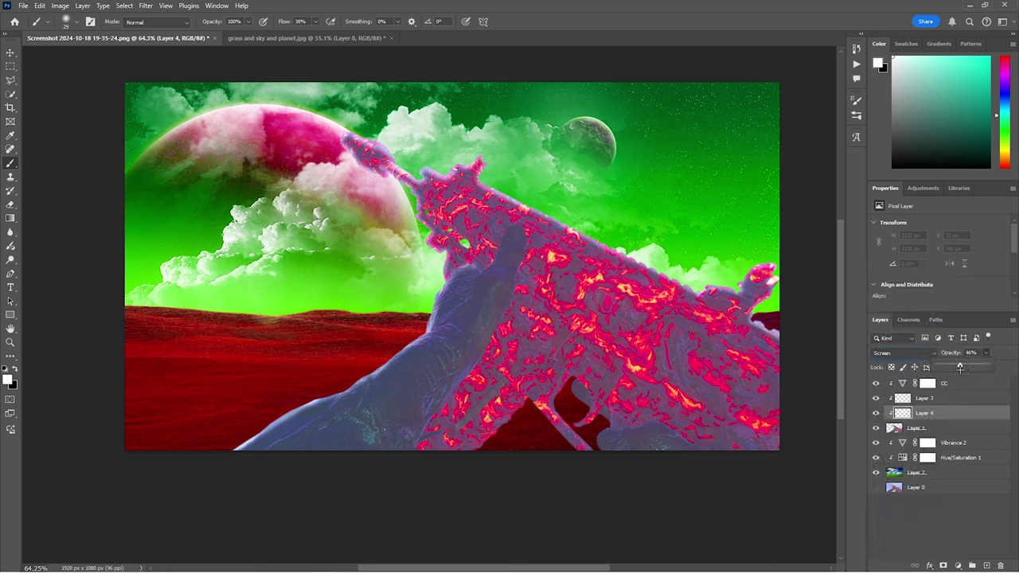
left_click(1000, 355)
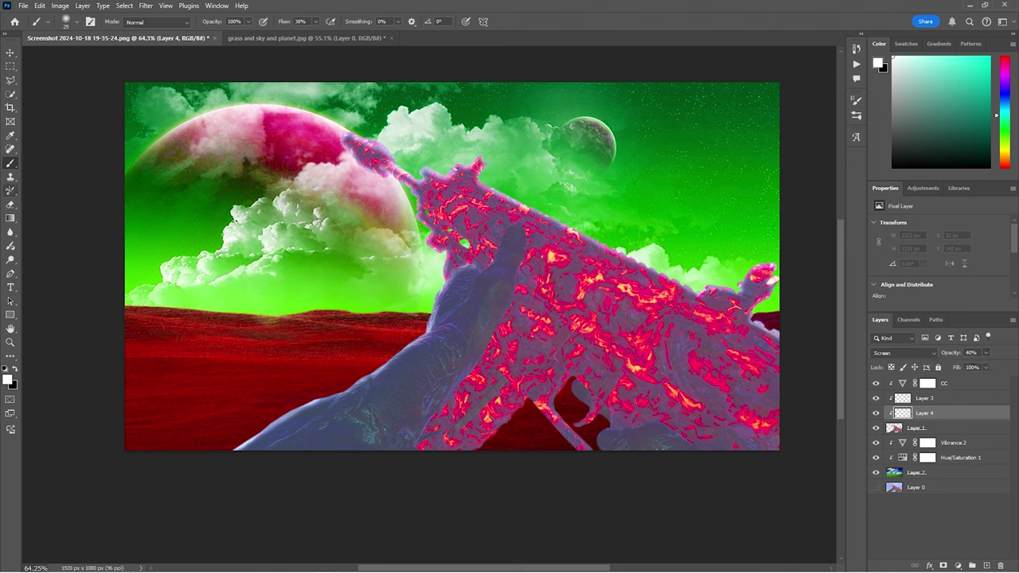
Step: Sample light yellow-orange from the gun's lava and brush a glow over the bright lava patch beside the thumb
left_click(11, 134)
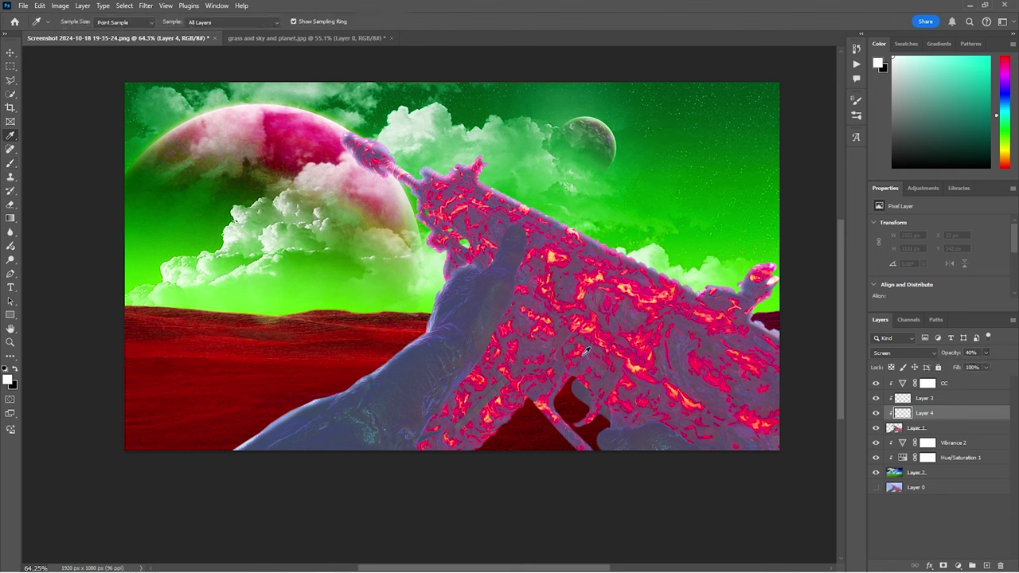
left_click(619, 286)
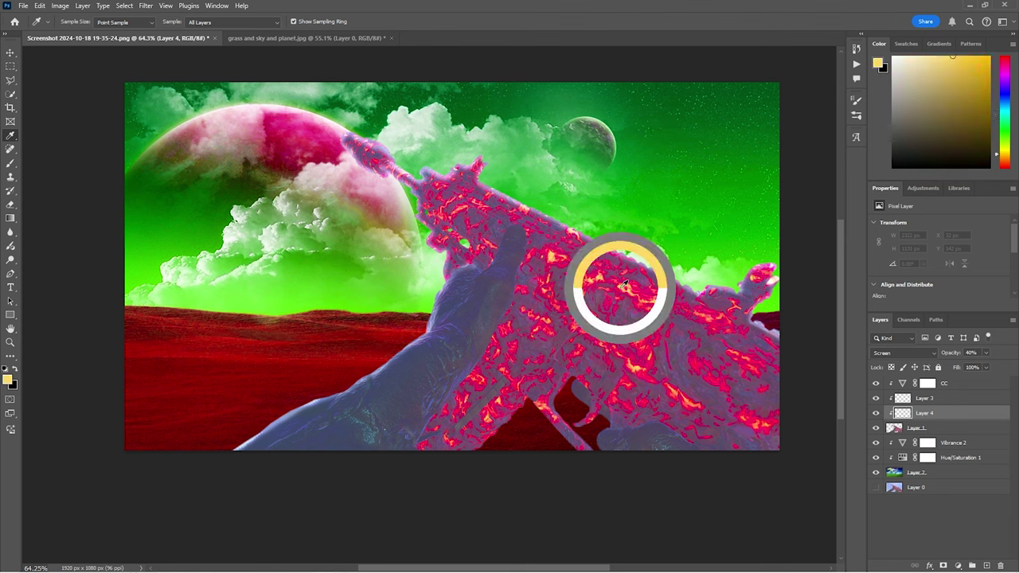
left_click_drag(625, 284, 555, 248)
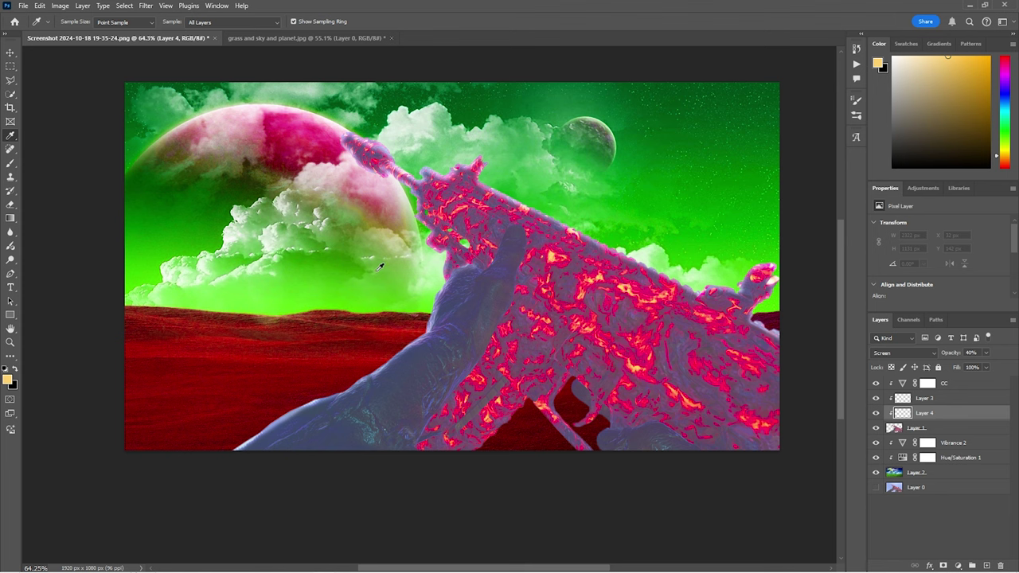
key("b")
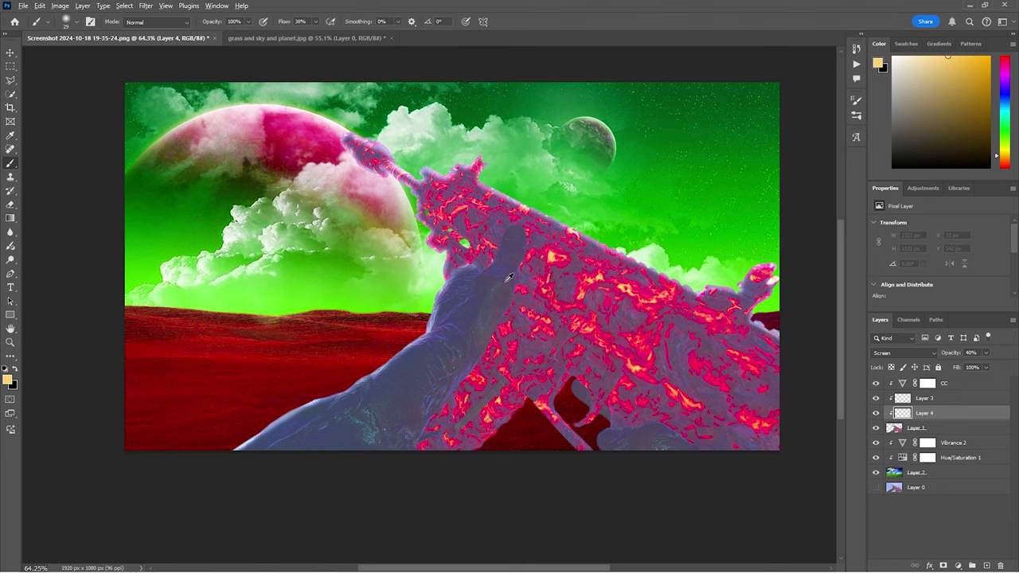
scroll(545, 261, "up", 5)
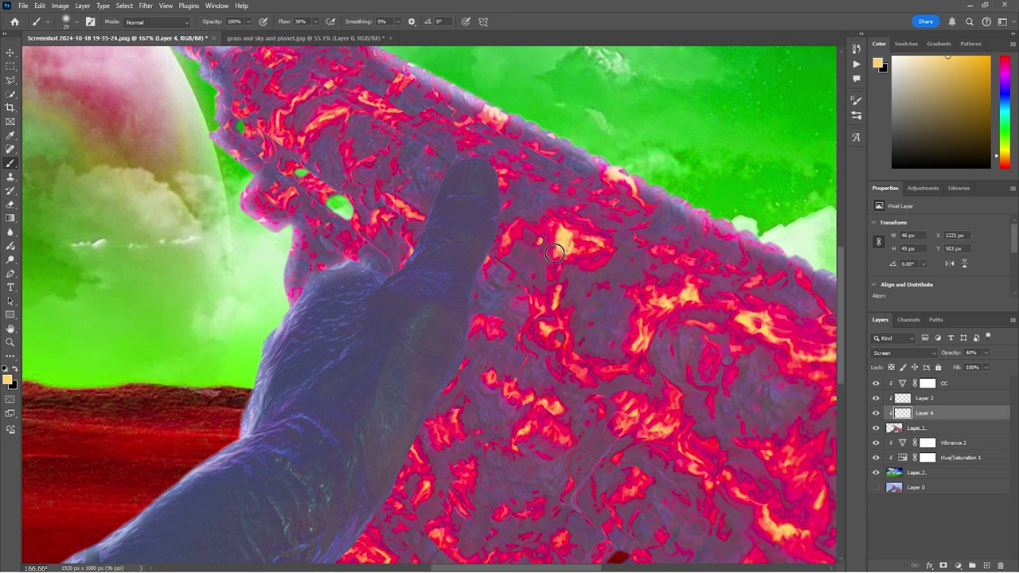
mouse_move(555, 252)
left_mouse_down()
mouse_move(557, 232)
mouse_move(577, 237)
left_mouse_up()
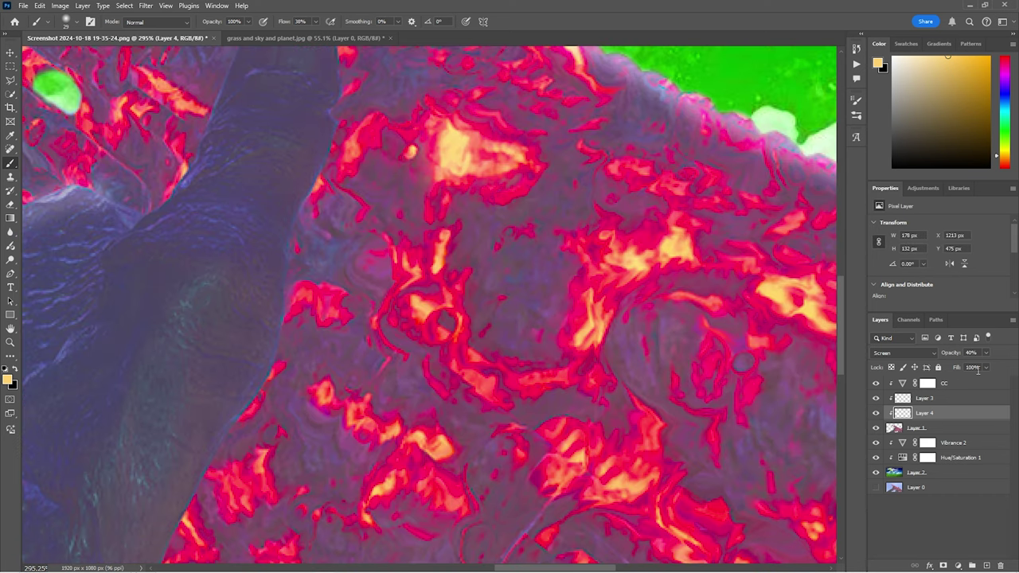
Step: Set the glow layer's opacity to 68% and brush yellow over the curved lava patch behind the first one
left_click(986, 352)
left_click_drag(993, 366, 995, 366)
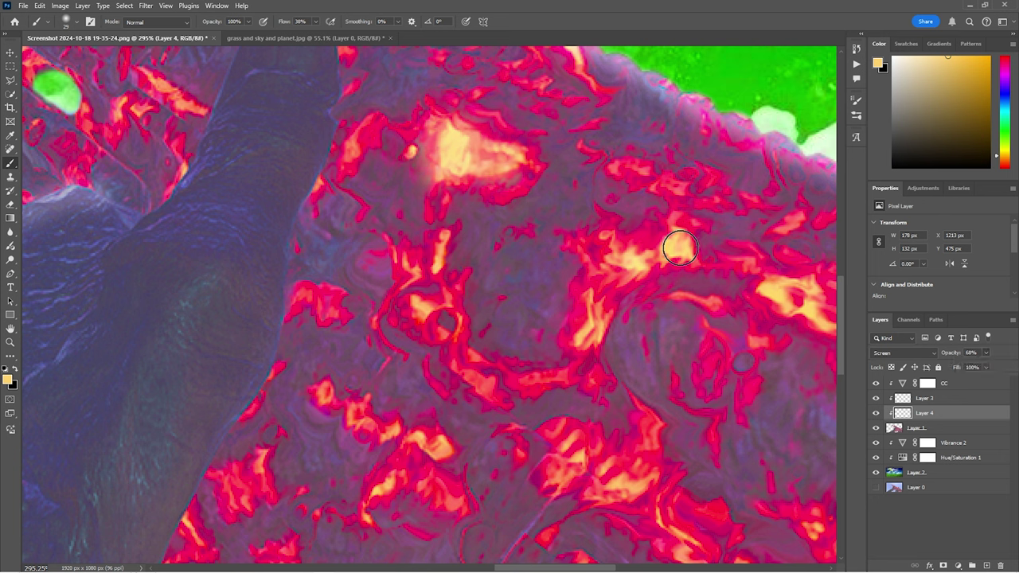
left_click(681, 247)
mouse_move(664, 256)
left_mouse_down()
mouse_move(676, 246)
mouse_move(648, 266)
mouse_move(626, 262)
mouse_move(605, 233)
left_mouse_up()
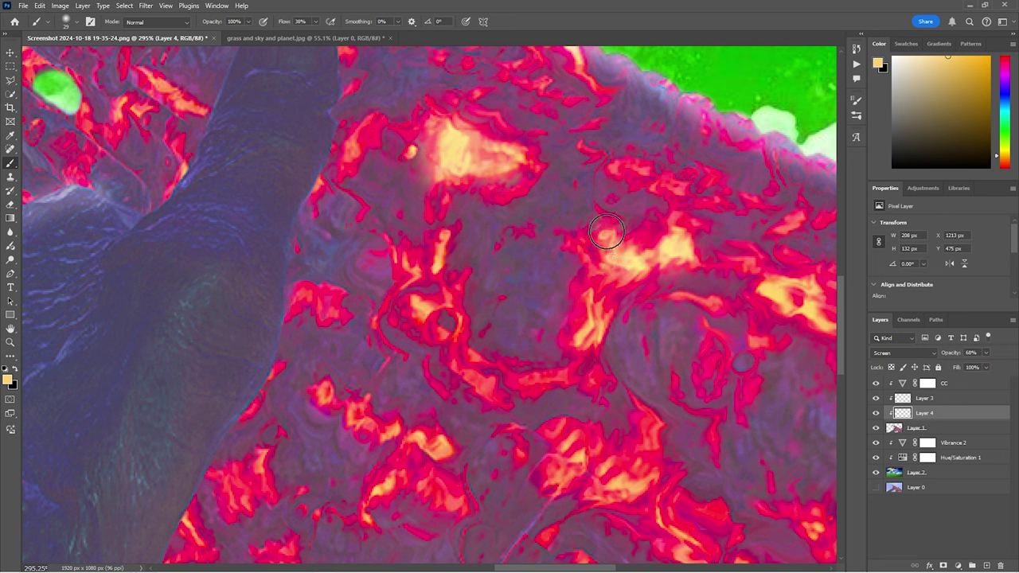
left_click_drag(635, 295, 597, 335)
scroll(555, 423, "down", 15)
scroll(552, 430, "down", 1)
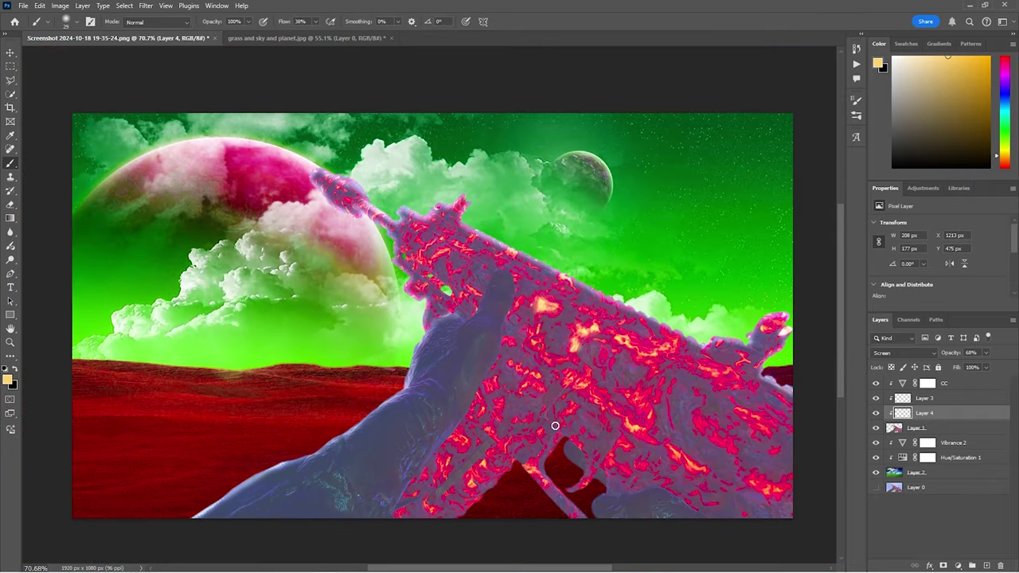
Step: Brush yellow glow along the long lava streak in the gun's upper body and over the patch on its upper edge
scroll(555, 426, "up", 3)
mouse_move(605, 322)
left_mouse_down()
mouse_move(646, 323)
mouse_move(616, 329)
left_mouse_up()
mouse_move(634, 339)
left_mouse_down()
mouse_move(702, 369)
mouse_move(747, 342)
mouse_move(763, 349)
mouse_move(764, 333)
mouse_move(745, 320)
mouse_move(764, 379)
mouse_move(749, 368)
mouse_move(756, 358)
left_mouse_up()
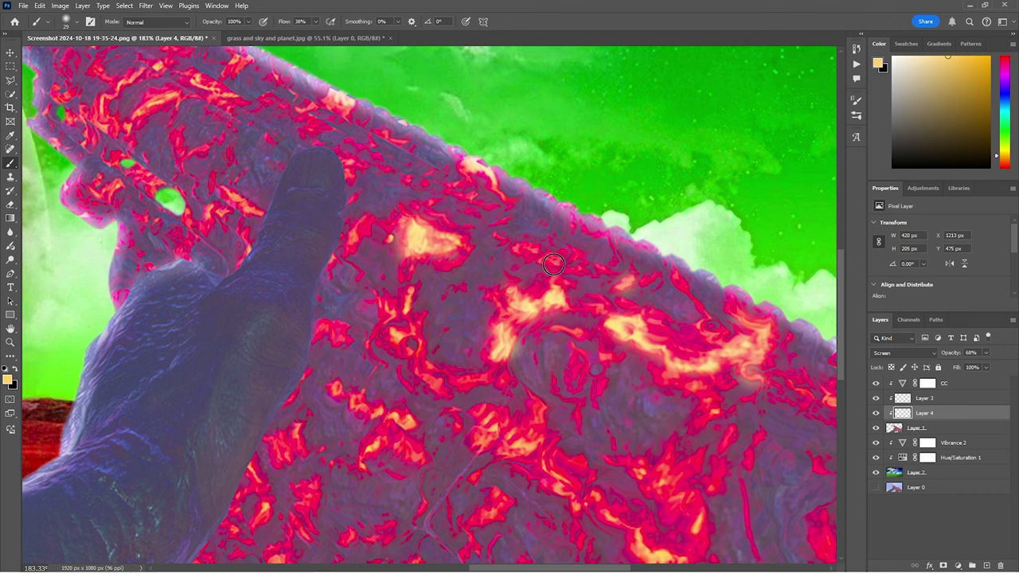
left_click_drag(496, 178, 467, 165)
scroll(290, 242, "up", 5)
scroll(290, 243, "down", 5)
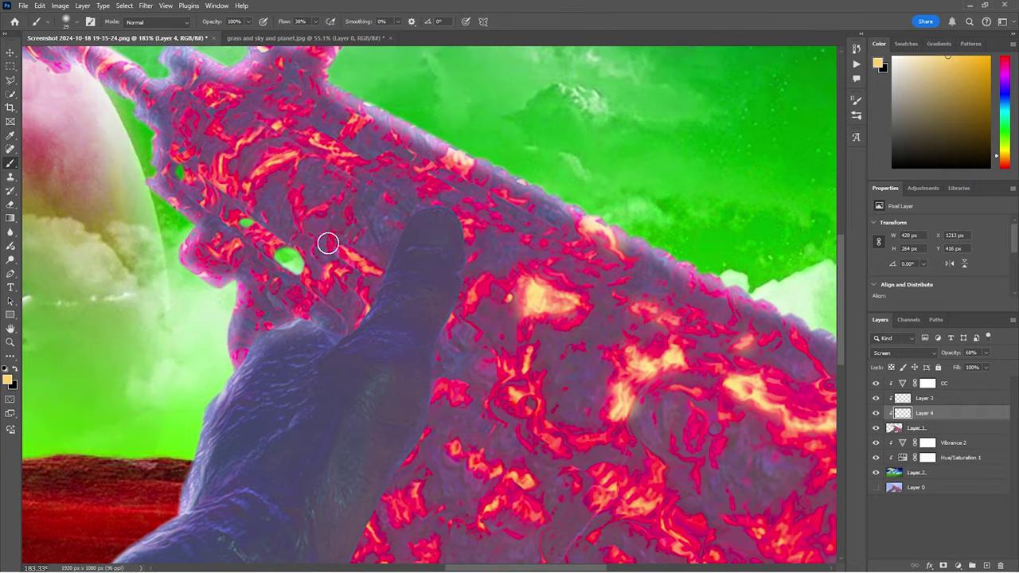
Step: Brush yellow glow over the lava patches on the gun's front section, from beside the thumb to the front sight
mouse_move(327, 244)
left_mouse_down()
mouse_move(373, 272)
mouse_move(326, 272)
left_mouse_up()
mouse_move(264, 241)
left_mouse_down()
mouse_move(215, 252)
mouse_move(234, 246)
mouse_move(200, 185)
mouse_move(256, 130)
mouse_move(275, 124)
mouse_move(346, 154)
mouse_move(324, 142)
mouse_move(446, 160)
mouse_move(358, 186)
left_mouse_up()
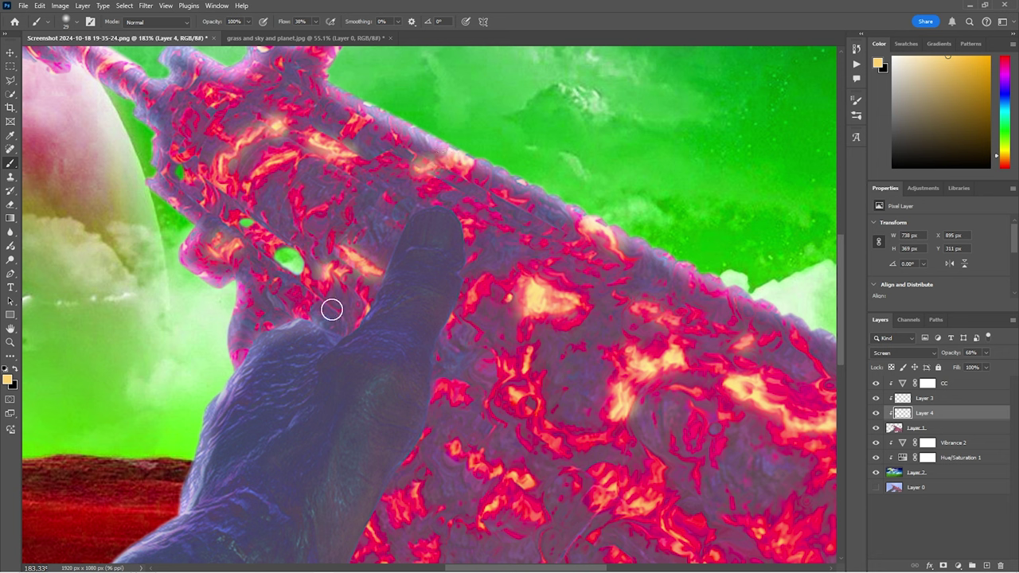
mouse_move(204, 91)
left_mouse_down()
mouse_move(225, 96)
mouse_move(273, 60)
mouse_move(278, 70)
left_mouse_up()
scroll(291, 190, "down", 8)
scroll(393, 268, "down", 1)
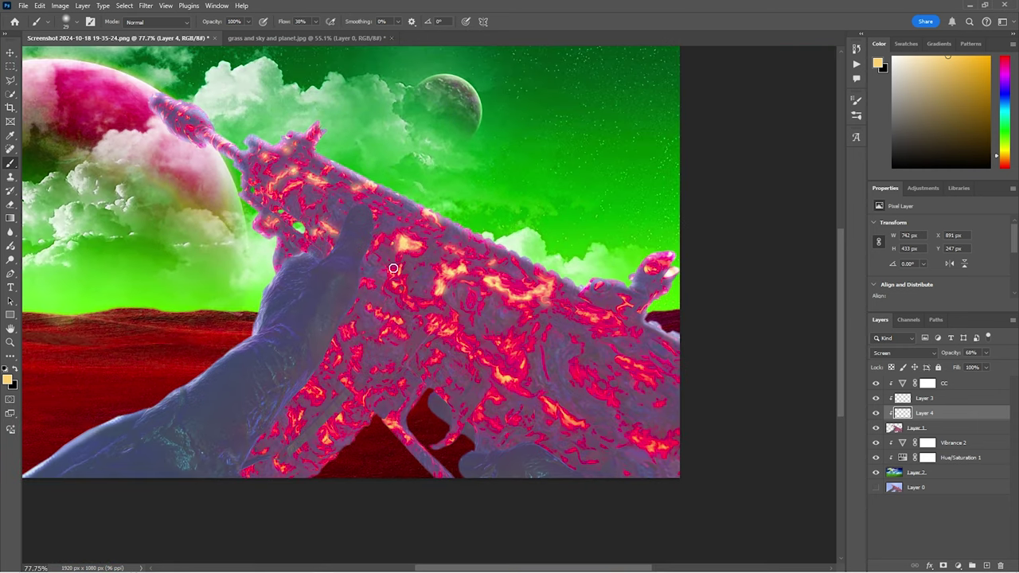
Step: Deepen the glow on the bright patch beside the thumb and brush yellow over the lava patches down the magazine
scroll(393, 269, "up", 10)
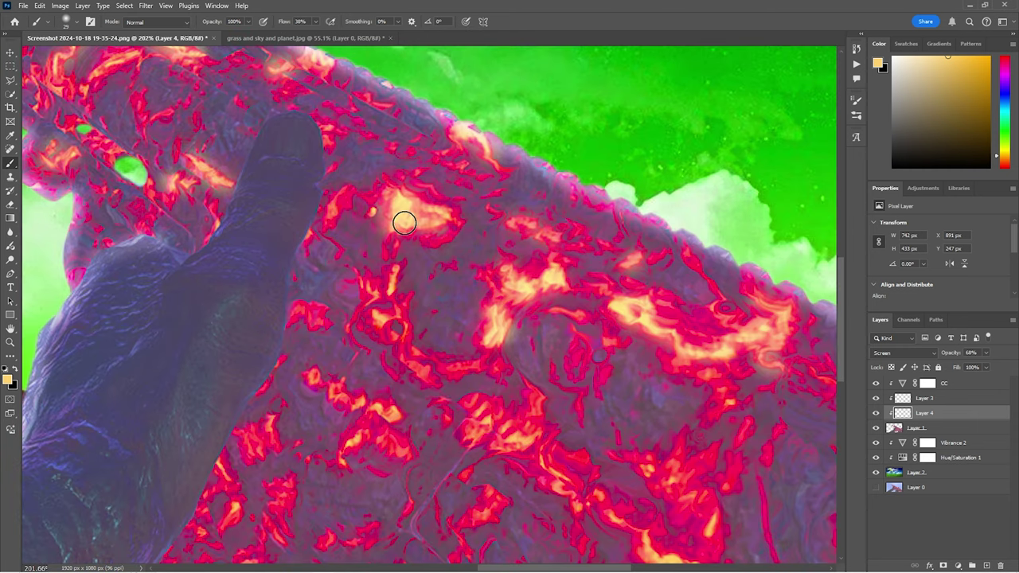
mouse_move(401, 219)
left_mouse_down()
mouse_move(408, 199)
mouse_move(439, 215)
mouse_move(428, 220)
left_mouse_up()
scroll(428, 220, "down", 10)
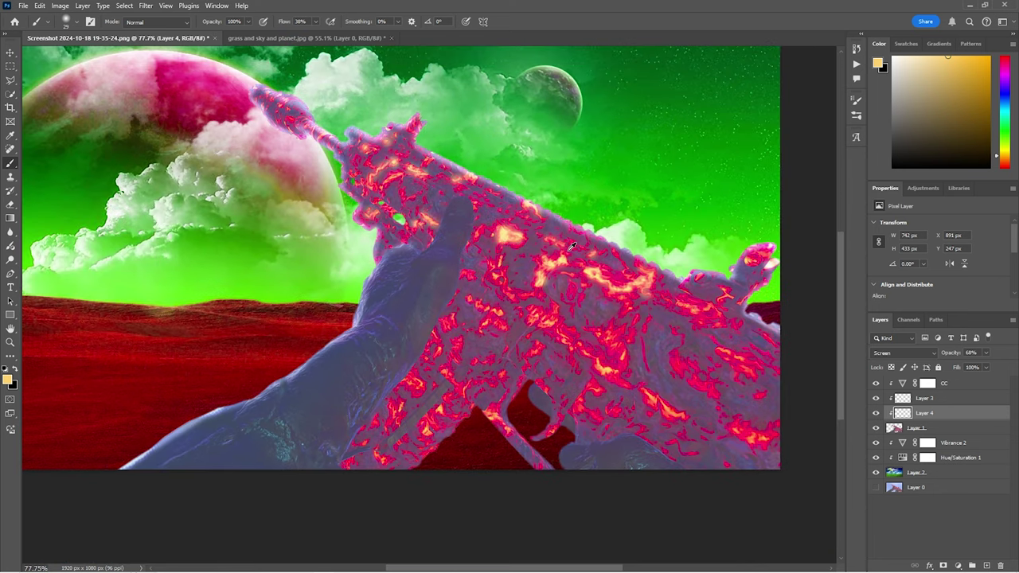
scroll(524, 330, "up", 10)
mouse_move(478, 274)
left_mouse_down()
mouse_move(416, 253)
mouse_move(381, 221)
left_mouse_up()
scroll(514, 406, "down", 10)
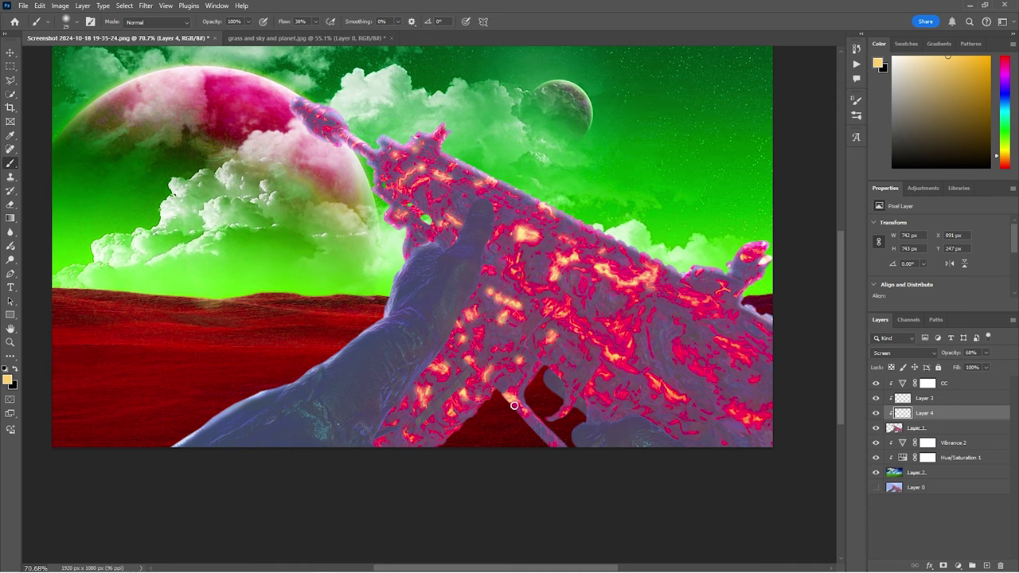
Step: Brush yellow glow over the lava patches around the trigger, the gun's rear body and the rear sight
scroll(651, 418, "up", 5)
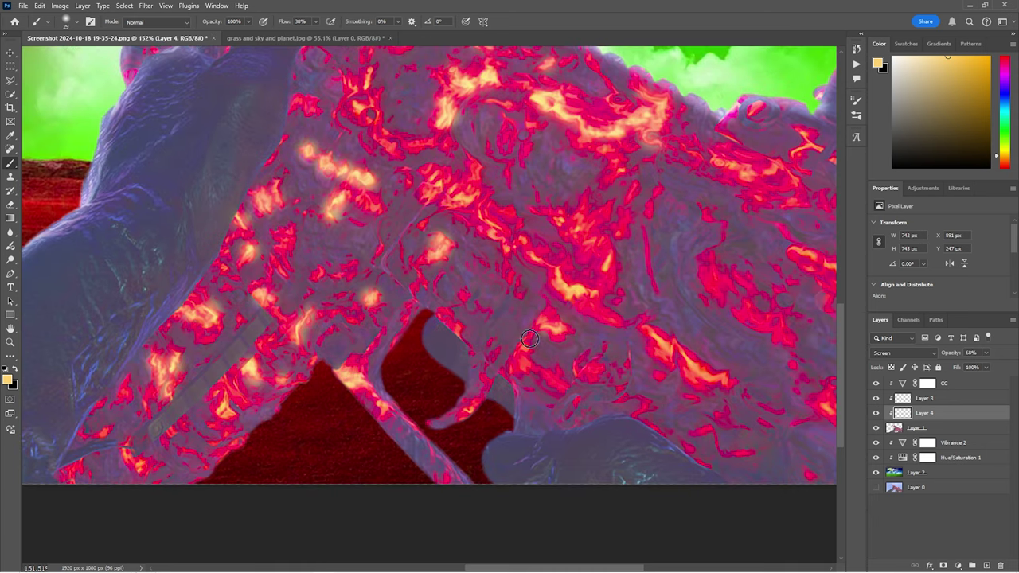
scroll(799, 315, "down", 4)
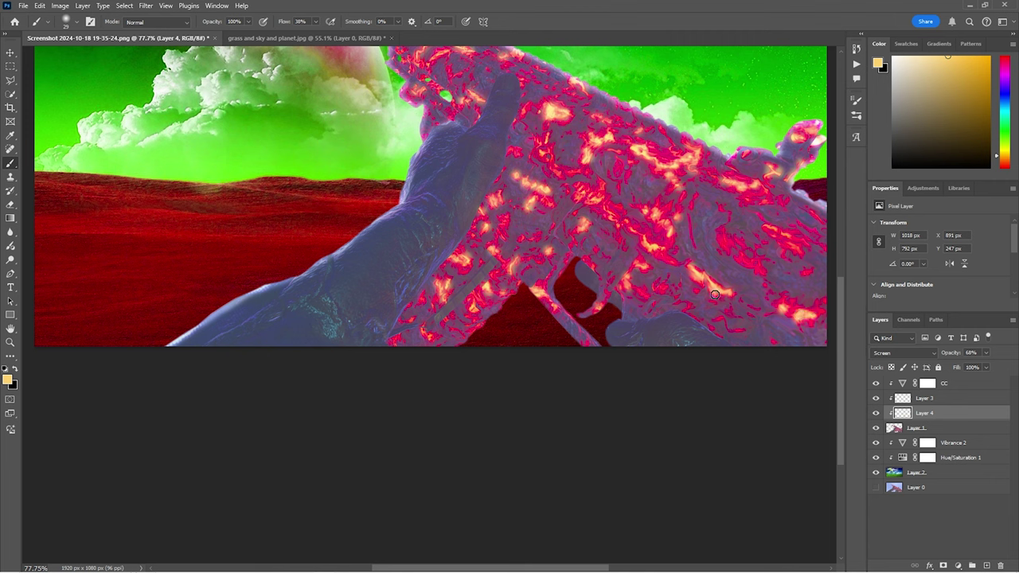
left_click(624, 287)
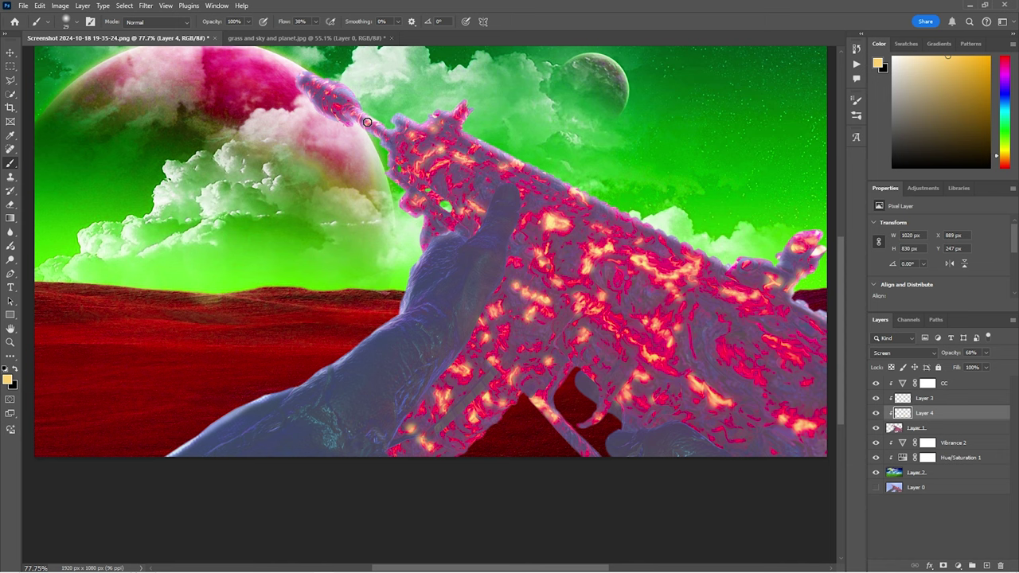
Step: Brush yellow glow along the barrel and muzzle and over more lava streaks on the gun's front section
left_click_drag(367, 122, 313, 97)
scroll(425, 168, "down", 7)
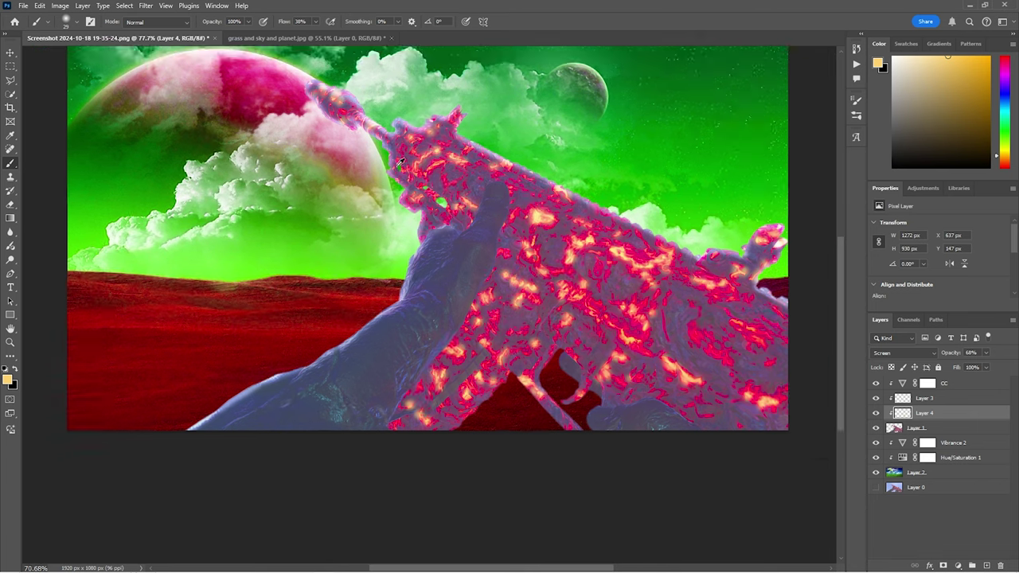
scroll(449, 320, "up", 8)
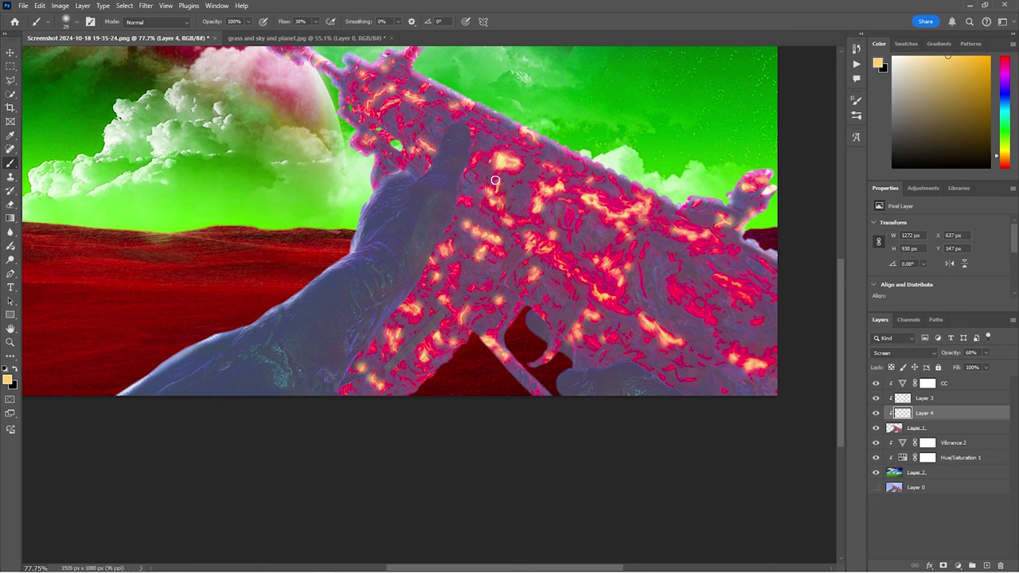
left_click(389, 153)
mouse_move(390, 104)
left_mouse_down()
mouse_move(376, 105)
mouse_move(365, 79)
left_mouse_up()
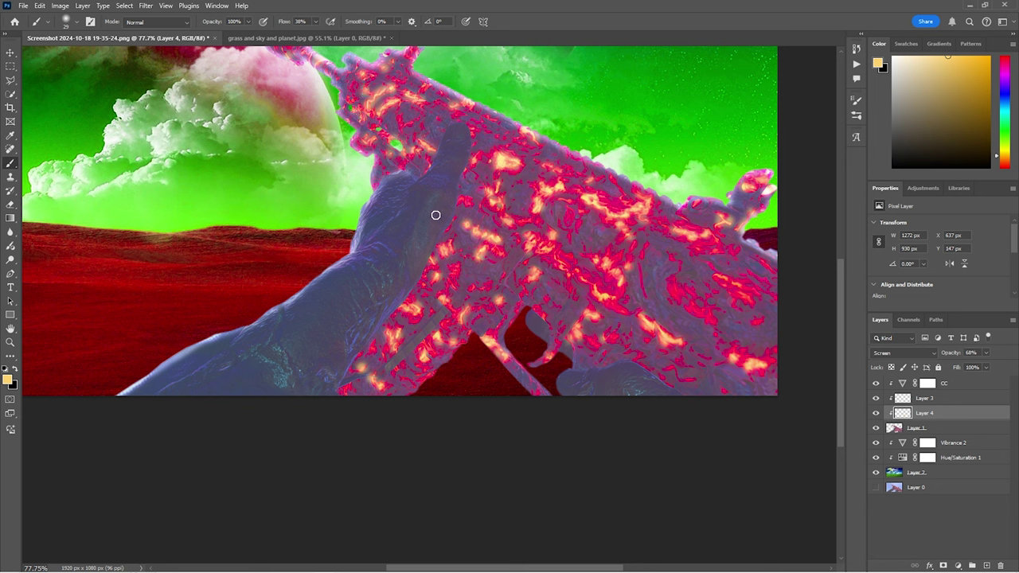
Step: Sample the bright pink-red of the gun's lava as the brush colour
left_click(10, 136)
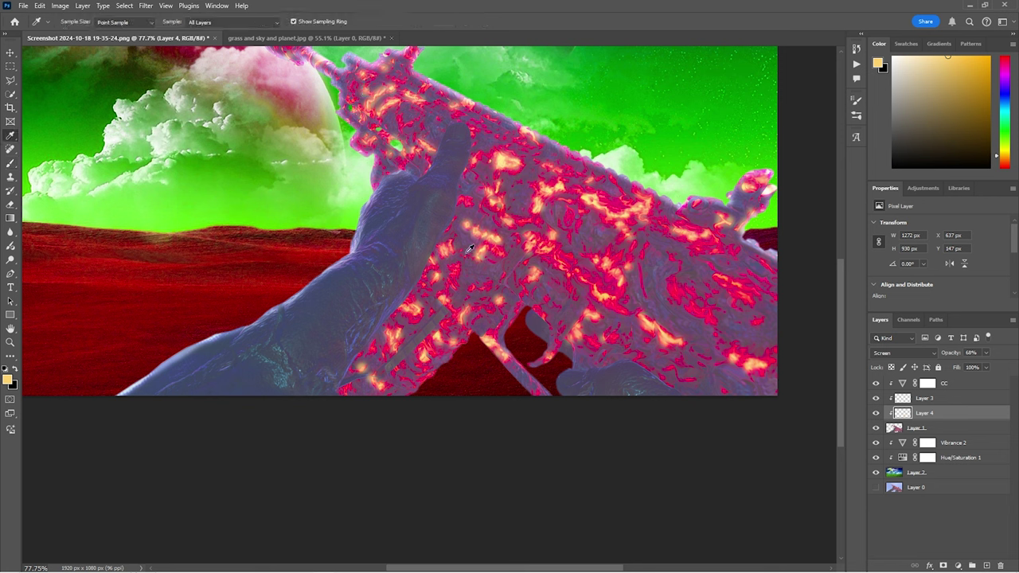
left_click(579, 278)
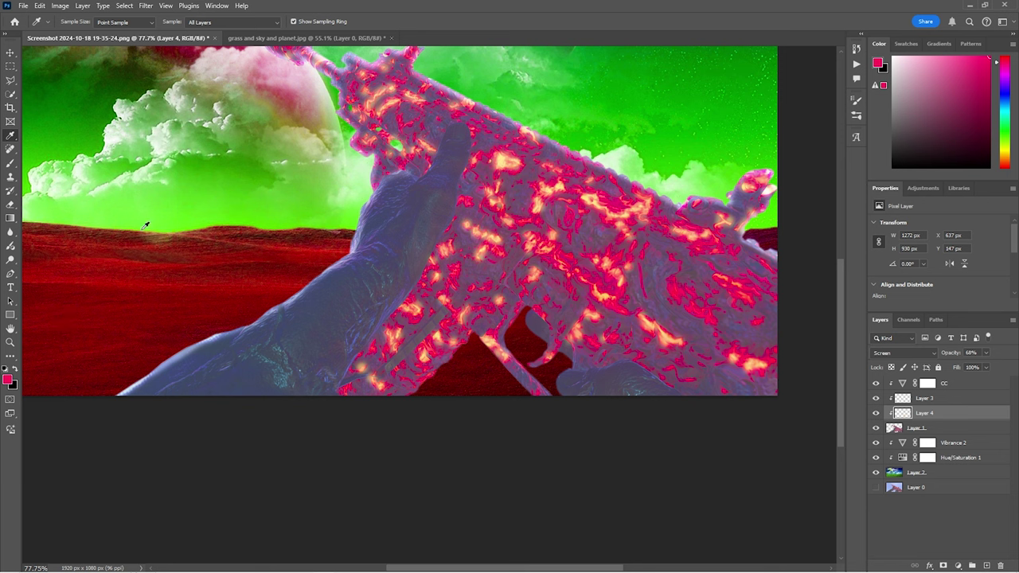
key("b")
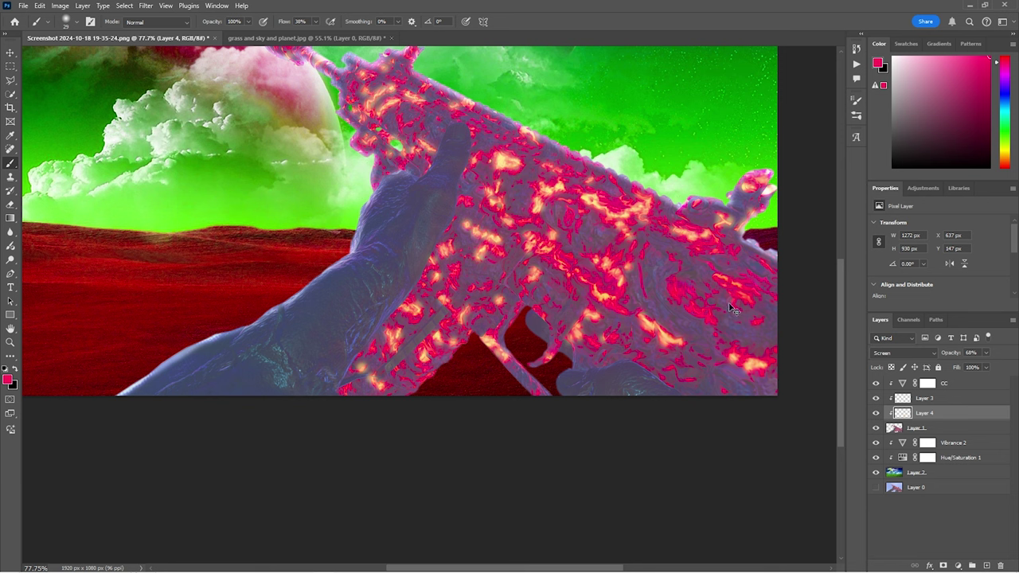
Step: Add another clipped layer directly above the yellow Screen glow layer
key("z")
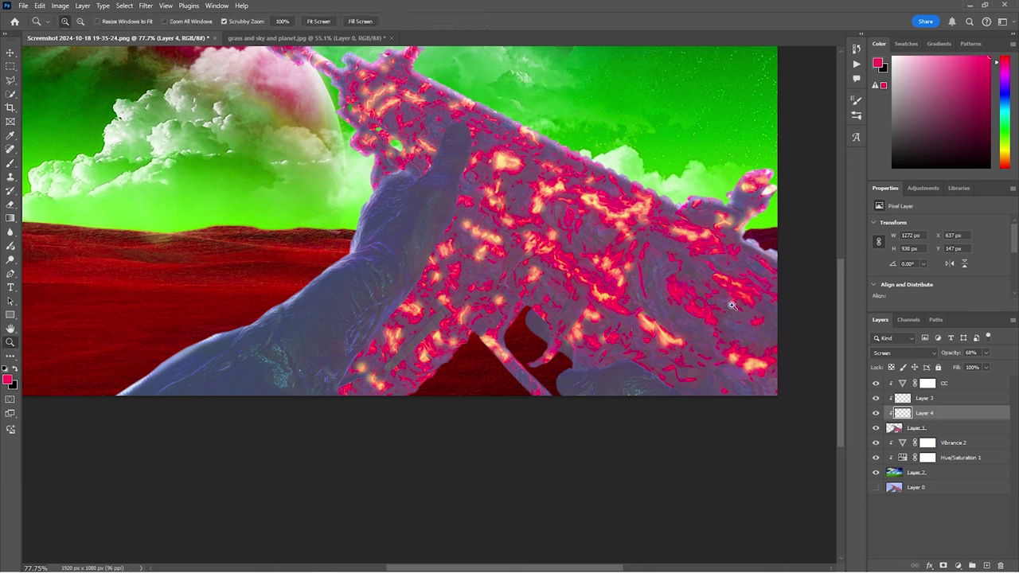
key("v")
scroll(493, 409, "down", 2)
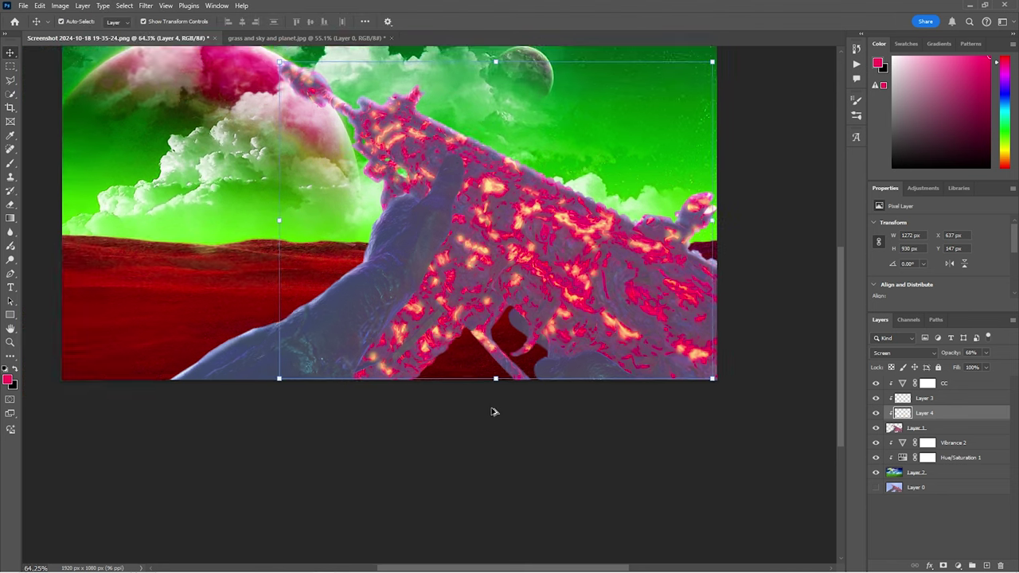
scroll(495, 411, "up", 2)
scroll(497, 410, "left", 2)
scroll(495, 397, "down", 1, "alt")
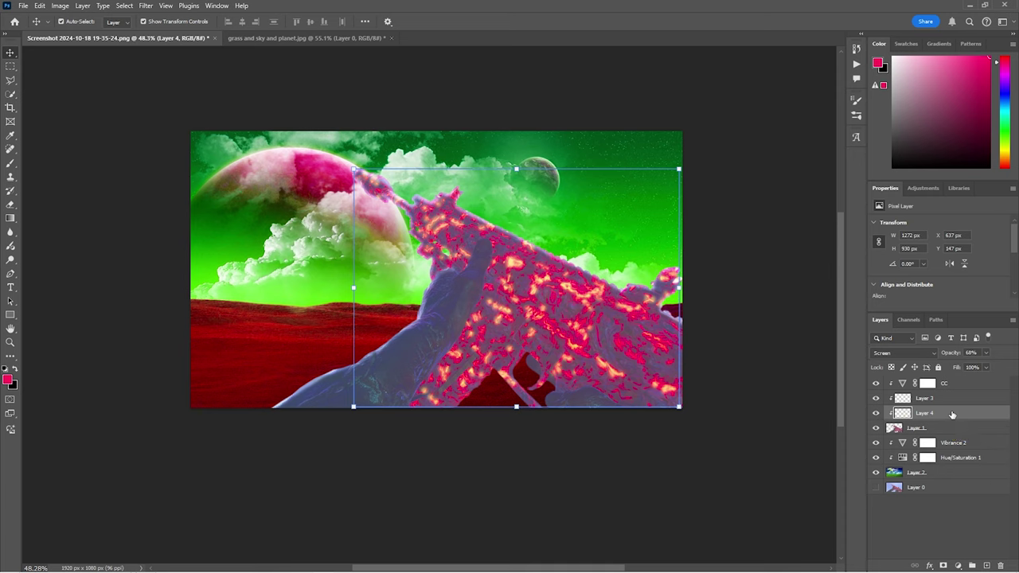
left_click(986, 566)
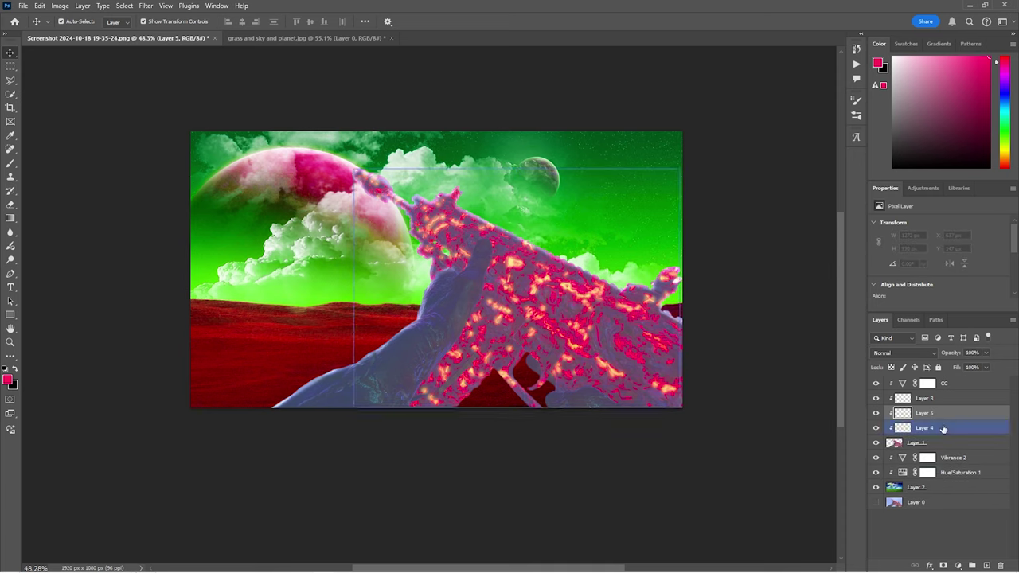
Step: Compare the gun with and without the yellow Screen glow layer to judge how it lights the lava
left_click(875, 414)
left_click(876, 413)
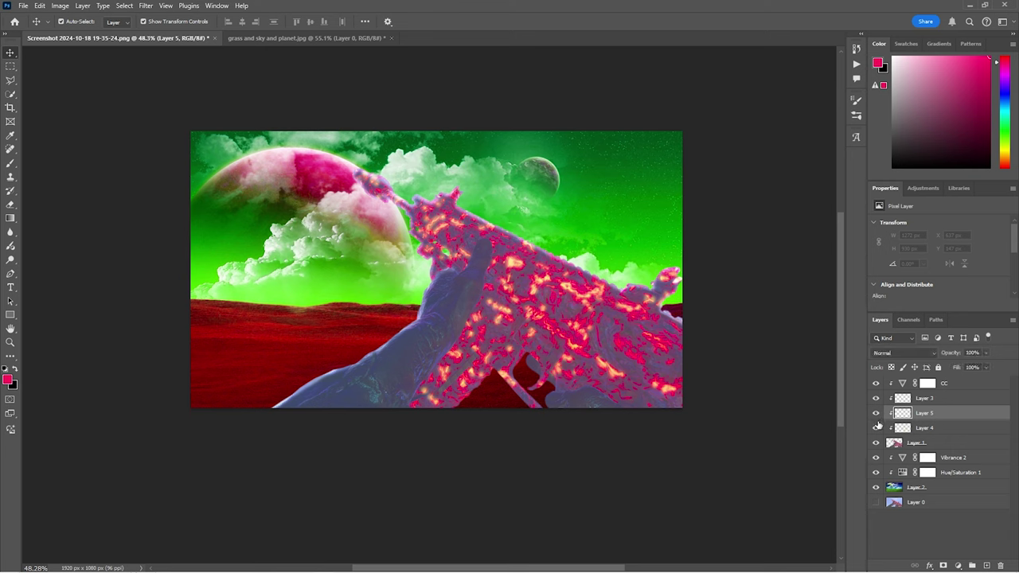
left_click(875, 429)
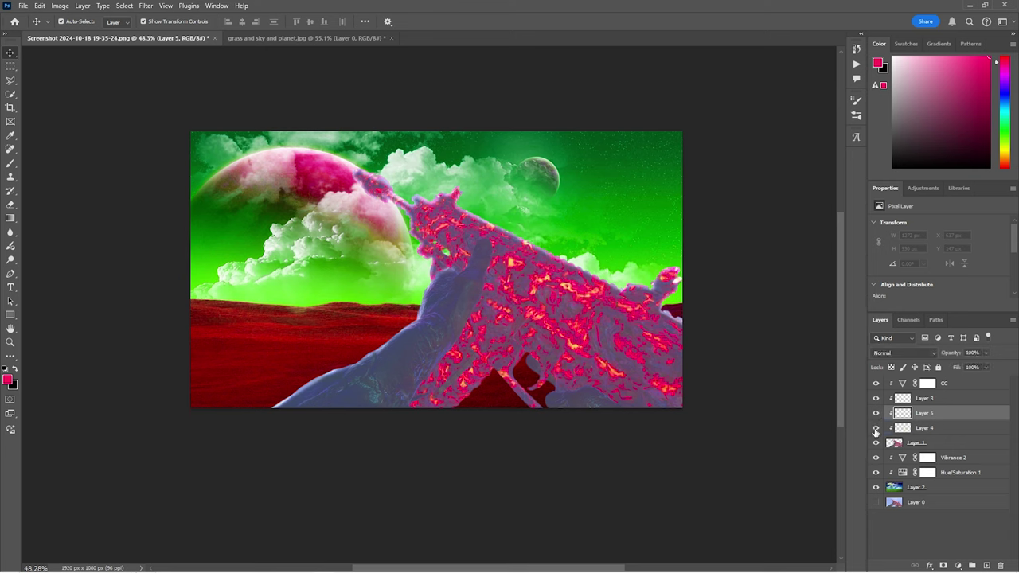
left_click(875, 429)
left_click(875, 429)
left_click(875, 429)
left_click(876, 430)
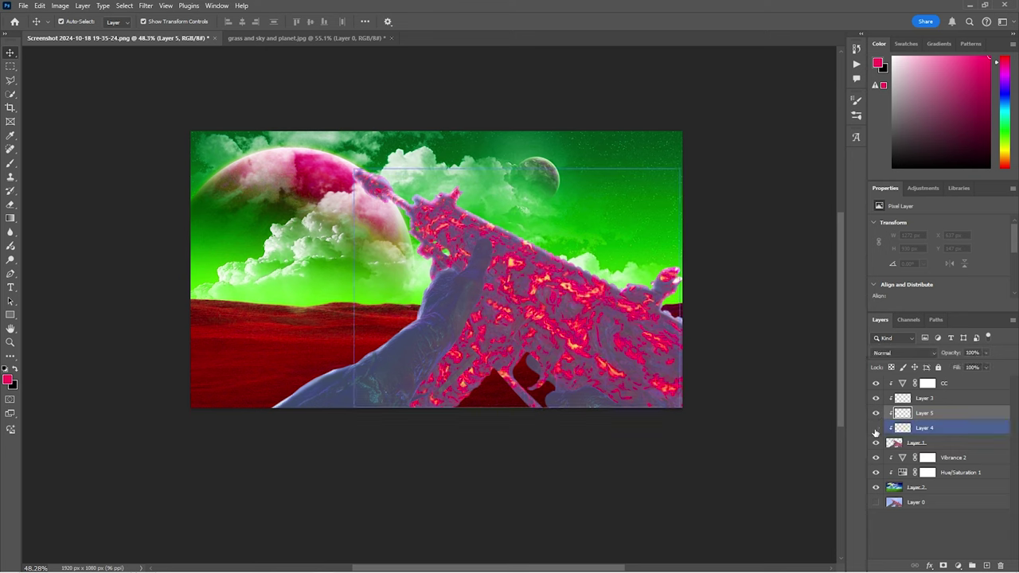
left_click(876, 429)
left_click(876, 429)
left_click(875, 429)
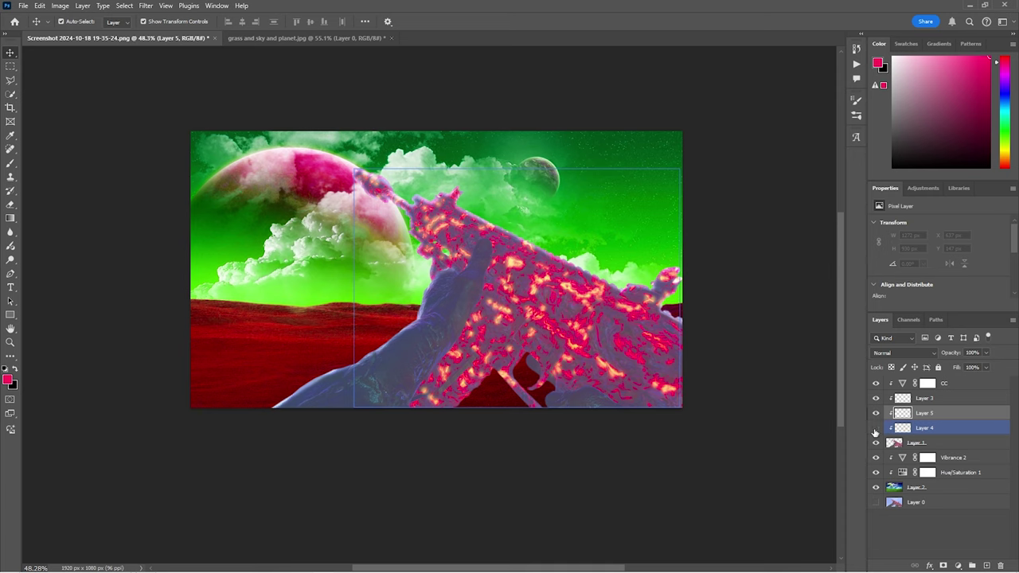
left_click(876, 429)
left_click(876, 429)
left_click(875, 429)
left_click(876, 429)
left_click(876, 414)
left_click(875, 413)
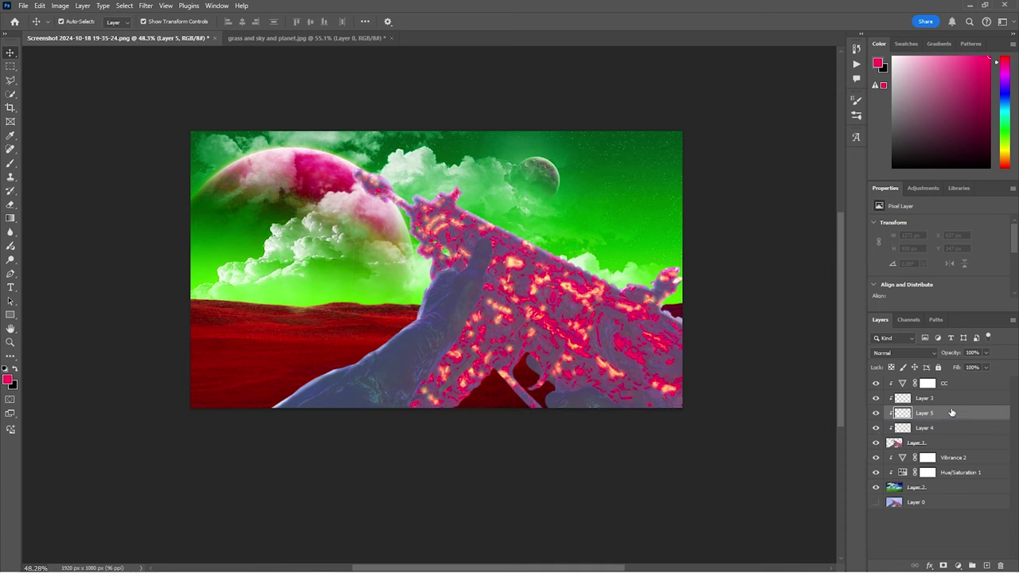
Step: Set the new clipped layer's blend mode to Overlay and choose pure white as the brush colour
left_click(904, 353)
left_click(889, 417)
left_click(7, 377)
left_click(317, 202)
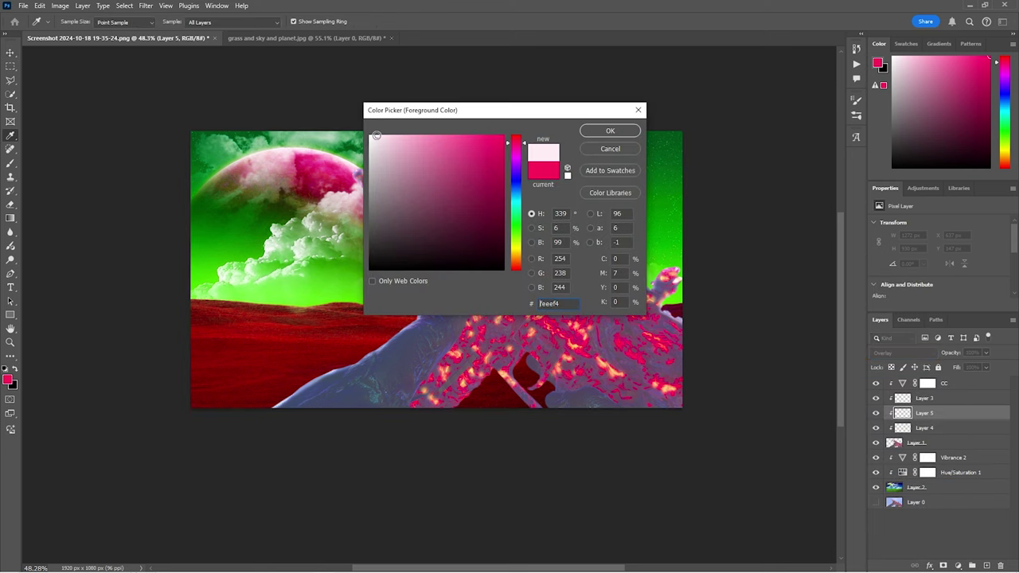
left_click_drag(377, 135, 362, 133)
left_click(610, 130)
Step: Brush a short white stroke over the lava patch in front of the rear sight
key("v")
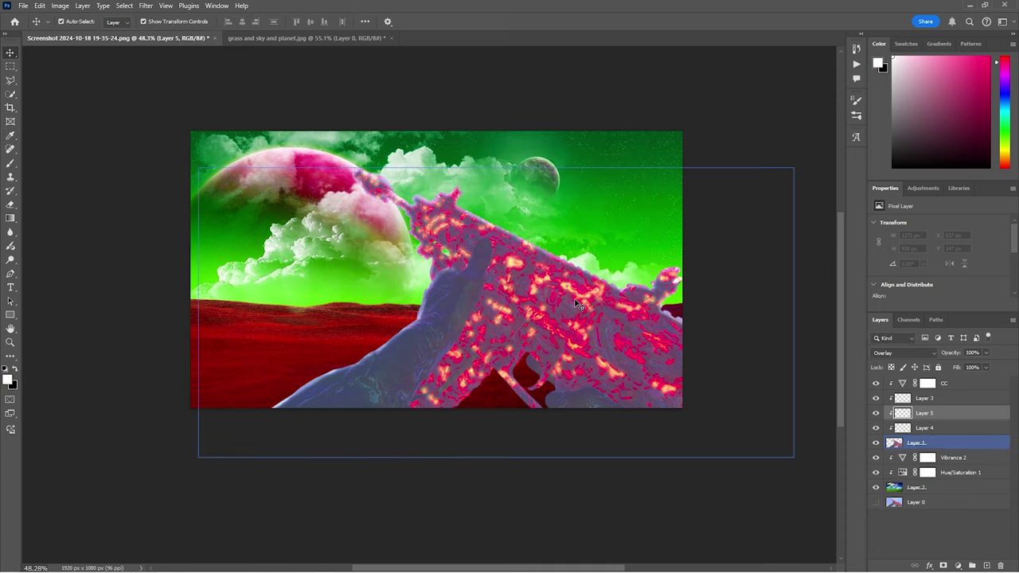
scroll(605, 305, "up", 5)
key("b")
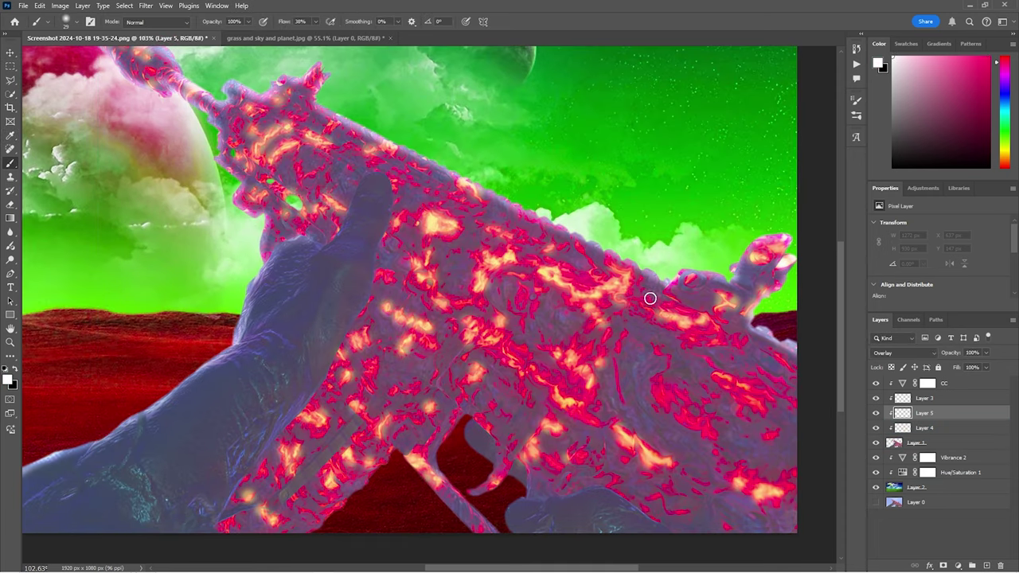
mouse_move(683, 322)
left_mouse_down()
mouse_move(659, 311)
mouse_move(707, 321)
left_mouse_up()
Step: Change the brush colour to pale yellow, #fffe8c
left_click(8, 380)
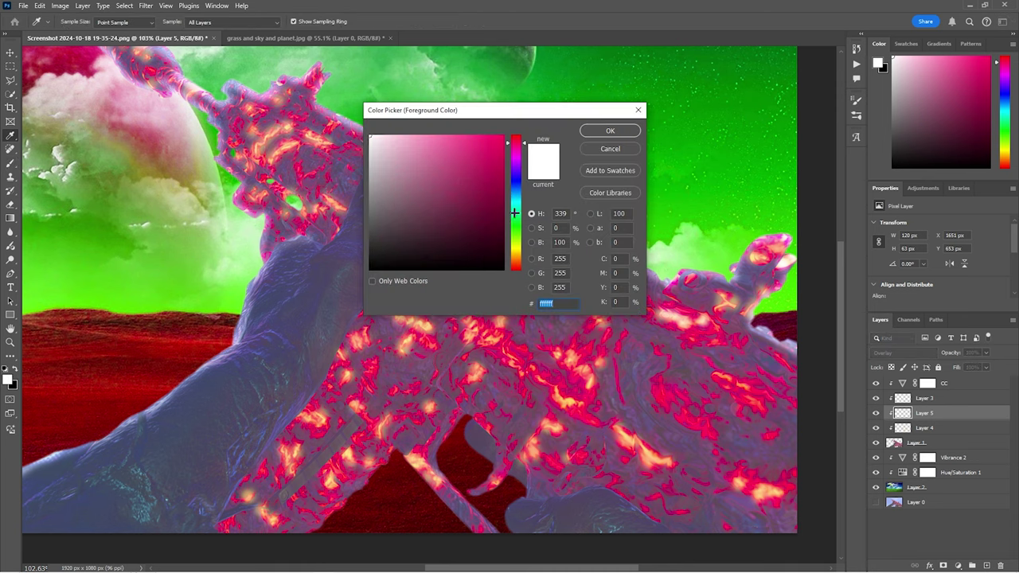
left_click_drag(518, 230, 520, 246)
left_click_drag(421, 156, 430, 134)
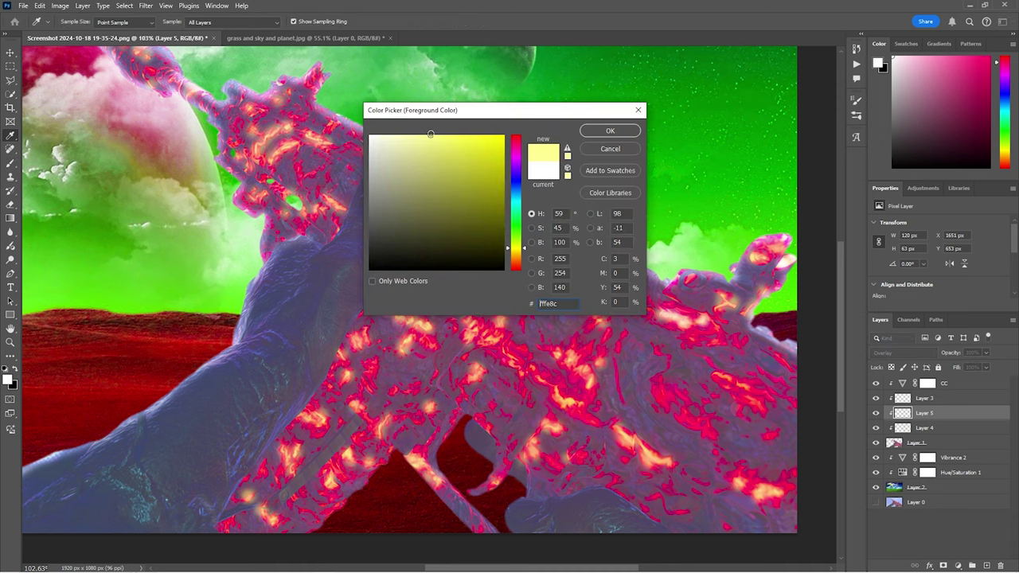
left_click(610, 130)
Step: Brush pale yellow on the Overlay layer over the lava patches across the gun's middle and rear body
left_click_drag(591, 302, 597, 320)
mouse_move(666, 312)
left_mouse_down()
mouse_move(676, 317)
mouse_move(659, 328)
left_mouse_up()
left_click_drag(554, 275, 541, 269)
mouse_move(567, 339)
left_mouse_down()
mouse_move(522, 373)
mouse_move(510, 363)
mouse_move(531, 363)
mouse_move(553, 417)
mouse_move(537, 455)
mouse_move(522, 461)
mouse_move(561, 464)
mouse_move(723, 378)
mouse_move(715, 375)
mouse_move(760, 406)
mouse_move(777, 491)
left_mouse_up()
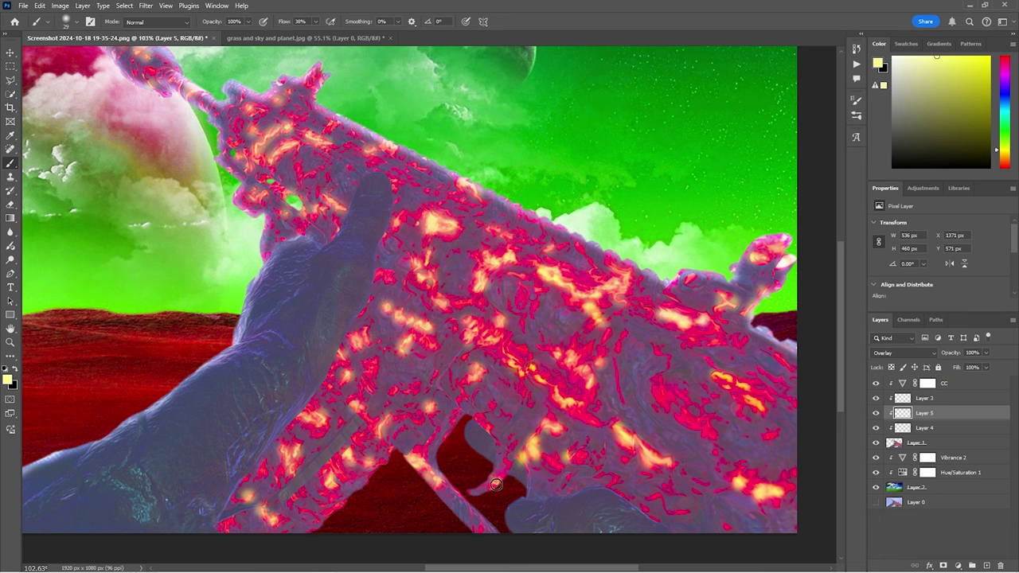
Step: Brush pale yellow over the lava on the trigger, the thin strut beside it and the gun's lower section
mouse_move(496, 483)
left_mouse_down()
mouse_move(440, 484)
mouse_move(418, 465)
left_mouse_up()
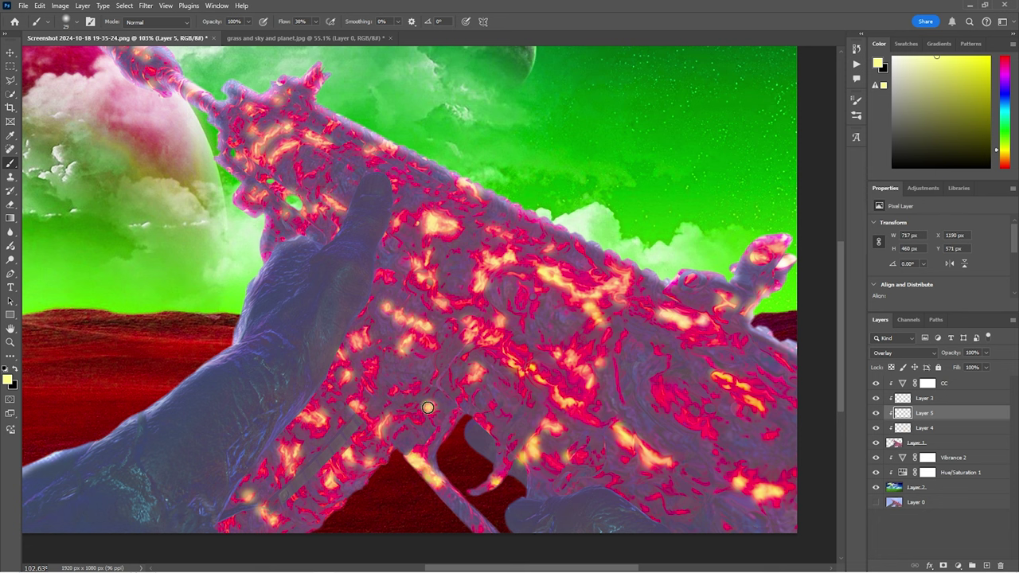
mouse_move(391, 419)
left_mouse_down()
mouse_move(373, 461)
mouse_move(330, 482)
mouse_move(343, 464)
mouse_move(285, 452)
mouse_move(299, 443)
left_mouse_up()
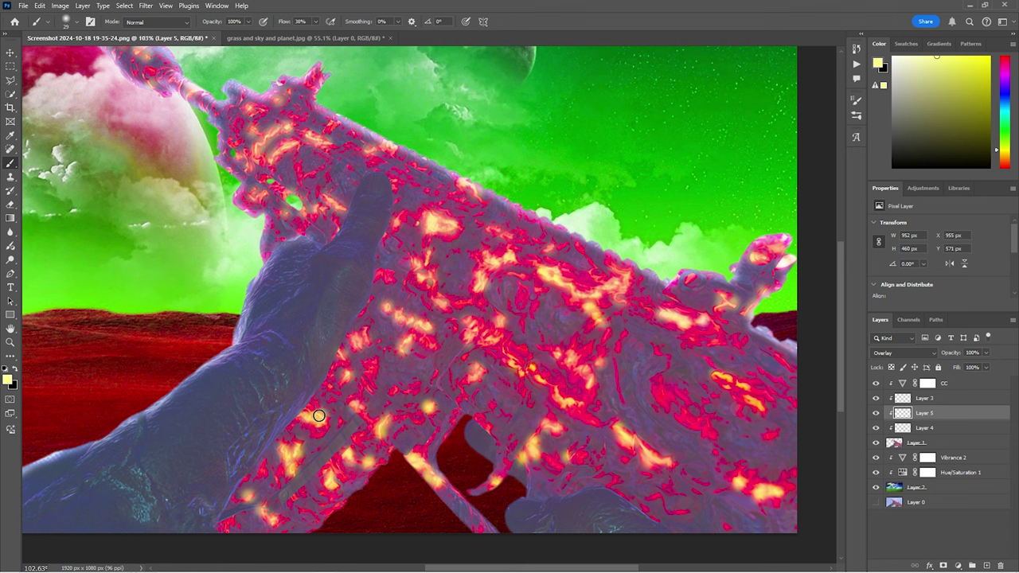
left_click_drag(318, 415, 332, 413)
Step: Brush pale yellow over the lava patches around the thumb and on the gun's front section
scroll(396, 346, "up", 3)
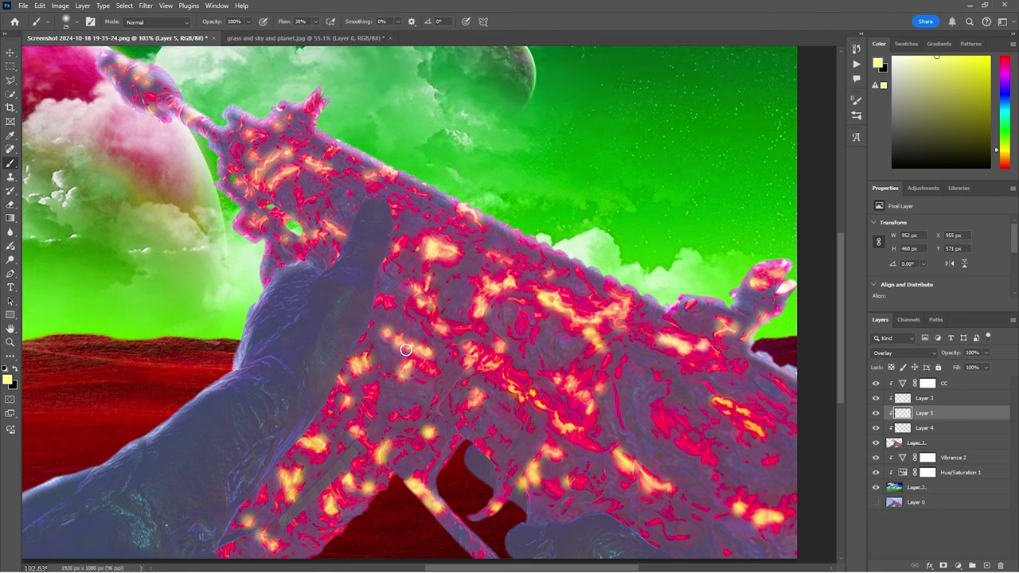
mouse_move(406, 350)
left_mouse_down()
mouse_move(396, 324)
mouse_move(425, 301)
mouse_move(434, 245)
mouse_move(460, 248)
left_mouse_up()
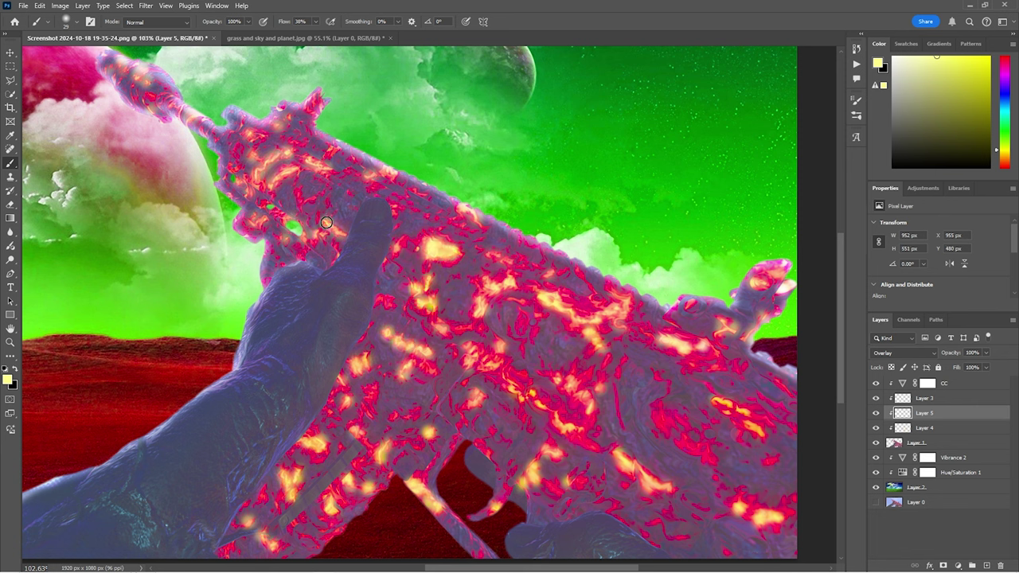
left_click_drag(334, 227, 345, 236)
mouse_move(357, 180)
left_mouse_down()
mouse_move(391, 170)
mouse_move(309, 160)
left_mouse_up()
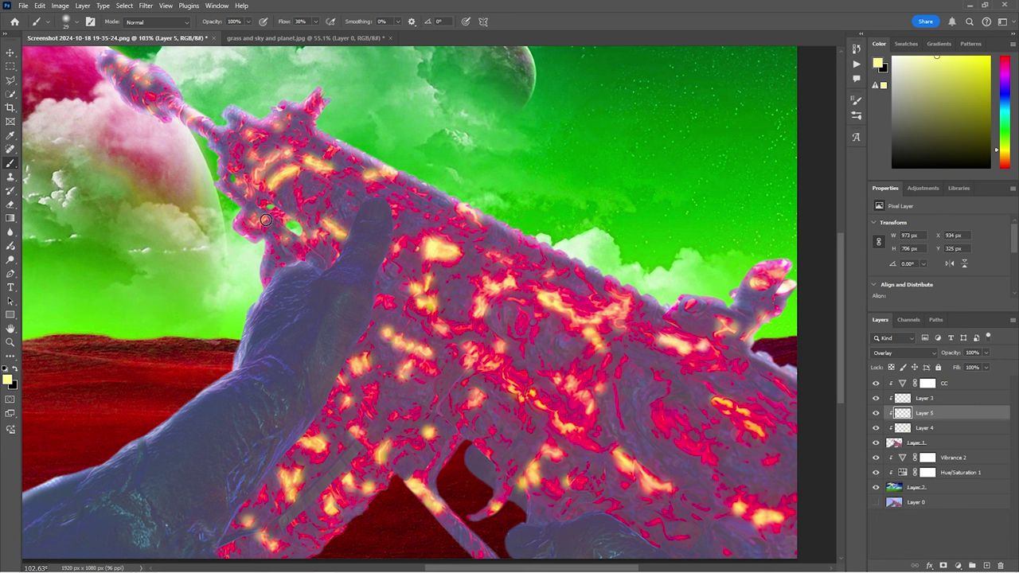
Step: Dab pale yellow on the front and muzzle lava, and brush it along the gun's upper edge to the rear sight
left_click(264, 165)
left_click(142, 79)
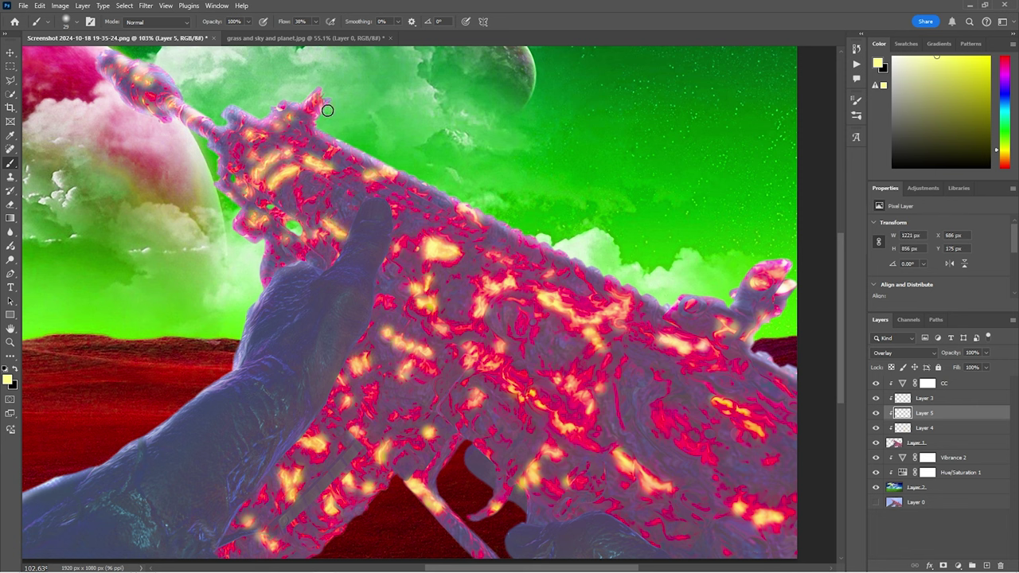
left_click_drag(481, 224, 462, 210)
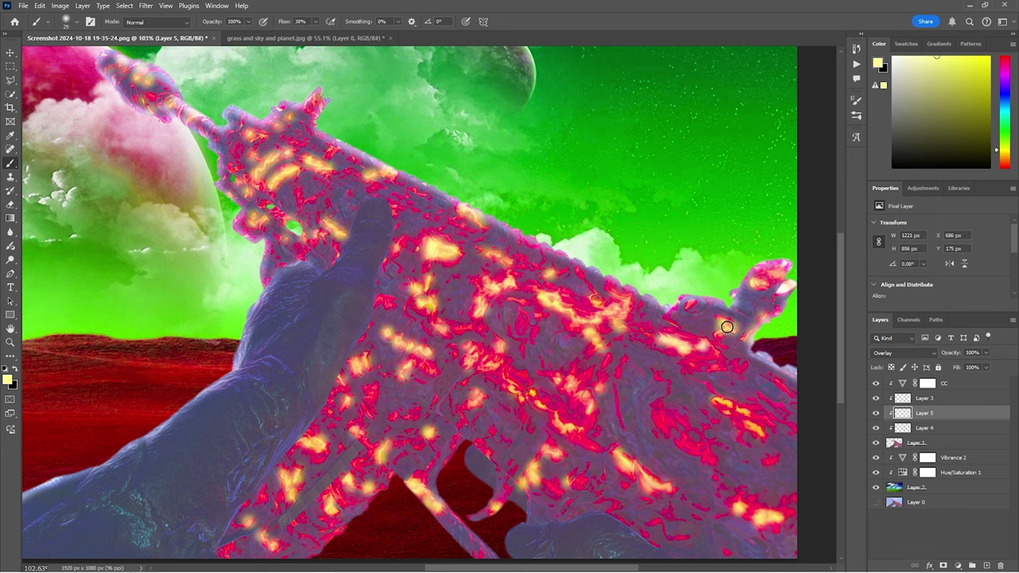
left_click_drag(726, 327, 740, 335)
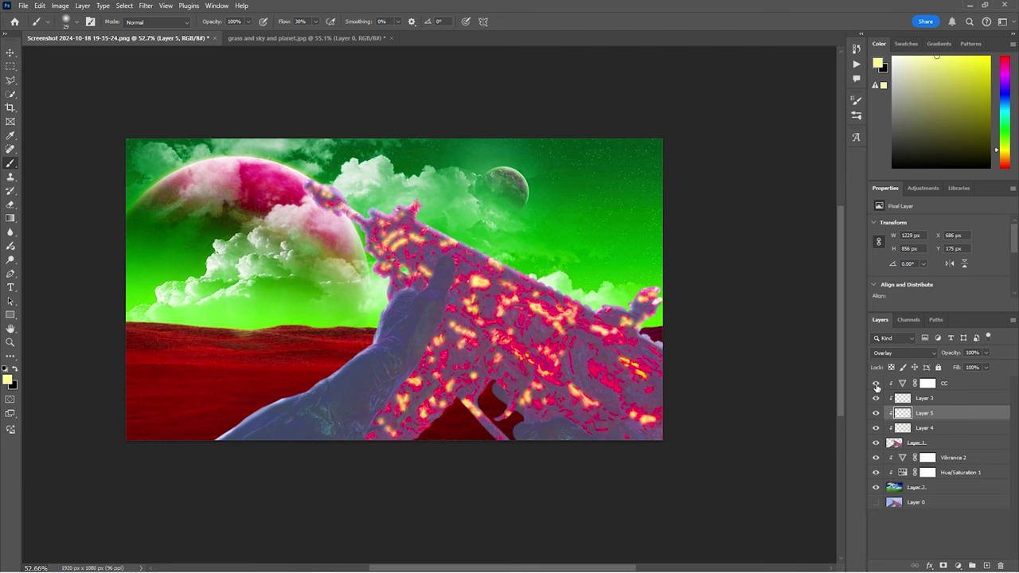
Step: Preview other blend modes and opacities for the Overlay lava layer, keeping Overlay at 100%, and set the brush colour to white
left_click(931, 353)
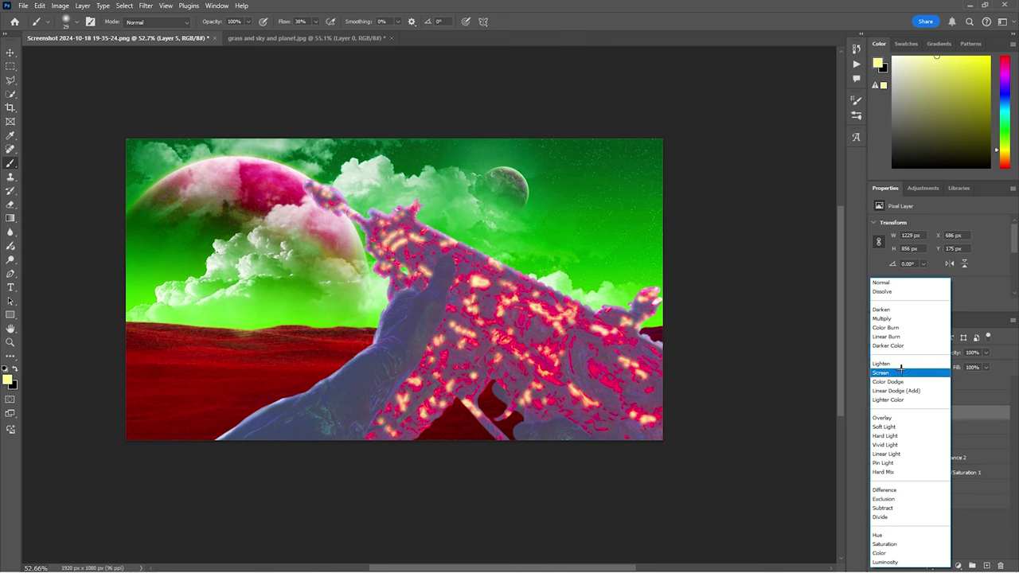
left_click(898, 417)
left_click(985, 353)
mouse_move(991, 365)
left_mouse_down()
mouse_move(938, 366)
mouse_move(1006, 358)
left_mouse_up()
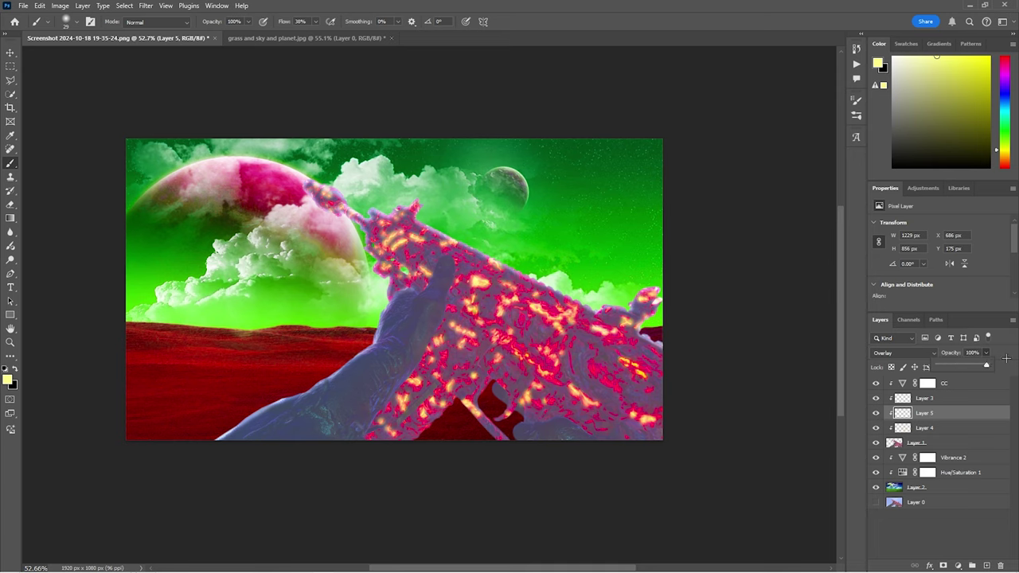
left_click(1013, 345)
left_click(8, 379)
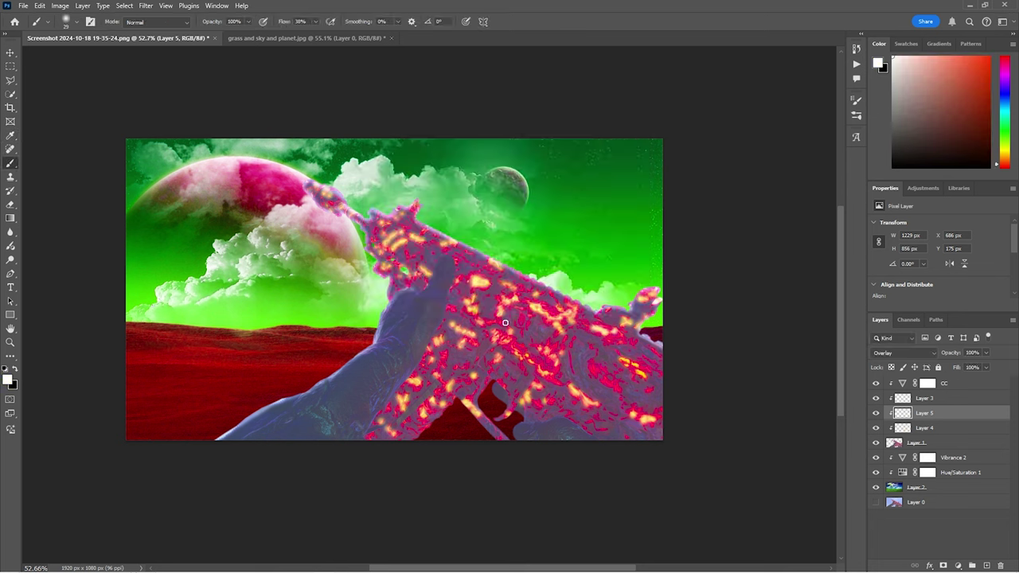
Step: Compare the gun with the rim highlights, Overlay lava layer and Screen glow layer each hidden and shown
left_click(877, 412)
left_click(876, 412)
left_click(876, 413)
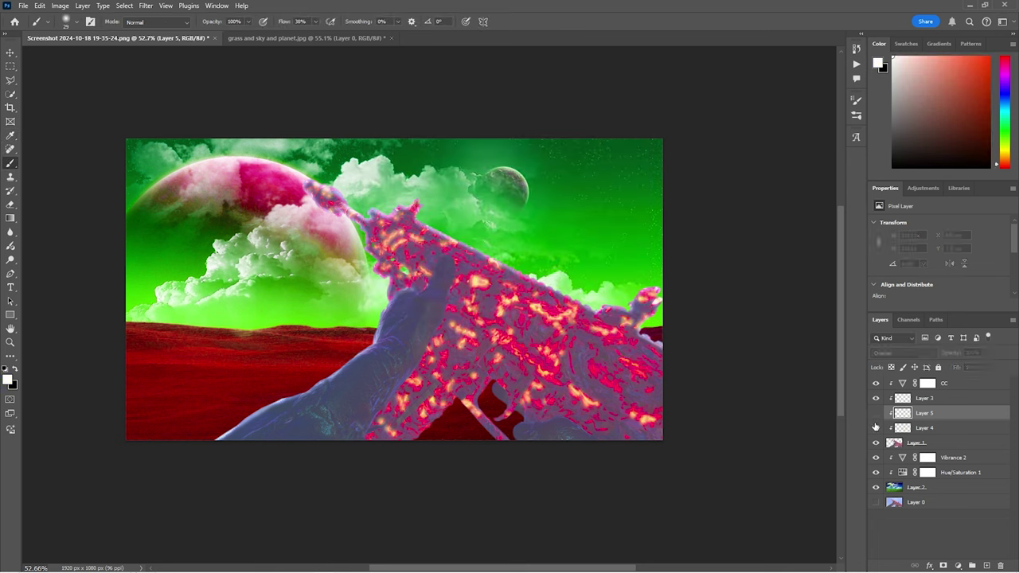
left_click(876, 427)
left_click(876, 398)
left_click(877, 398)
left_click(876, 398)
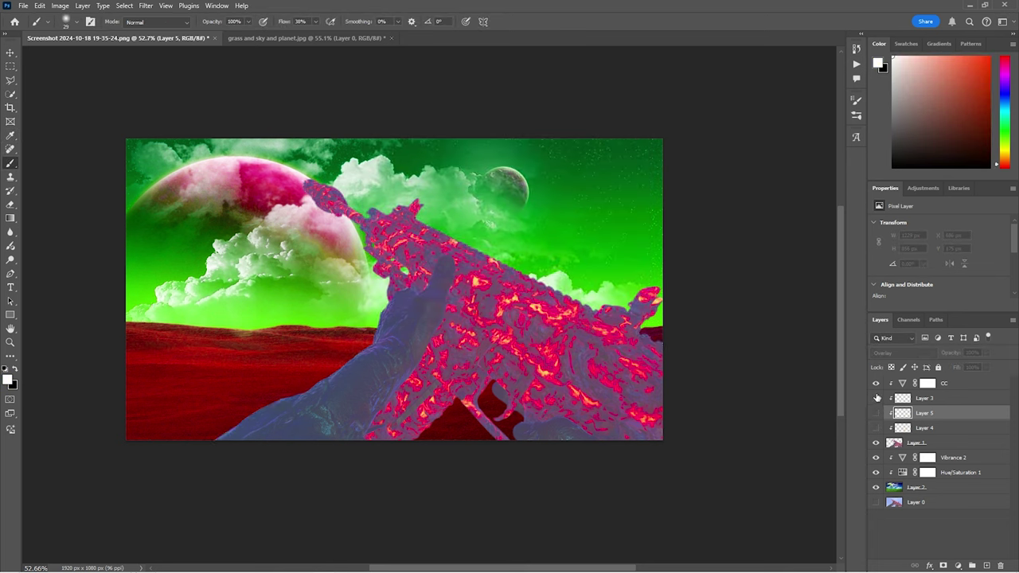
left_click(877, 398)
left_click(877, 398)
left_click(876, 398)
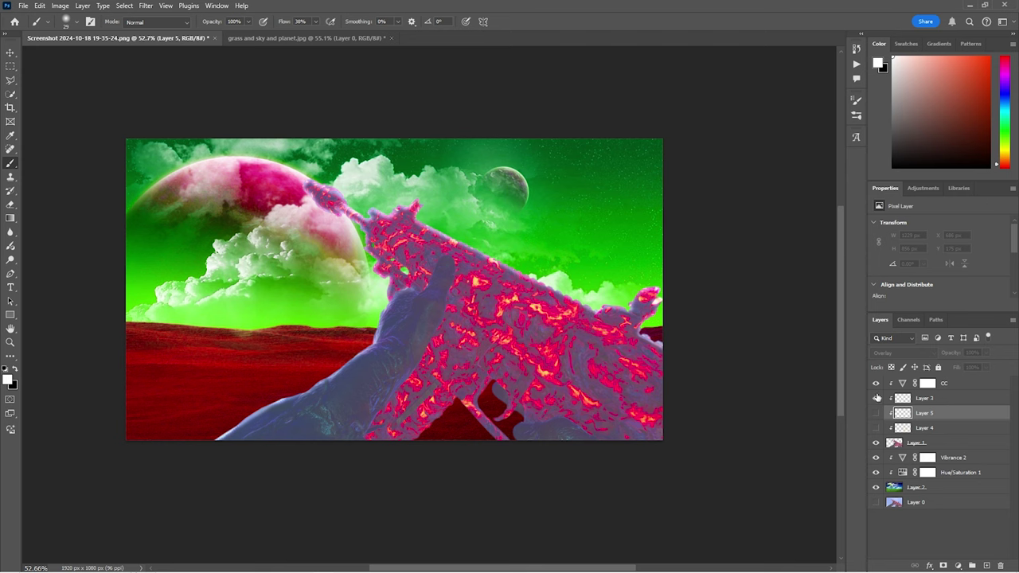
left_click(877, 412)
left_click(876, 413)
left_click(876, 412)
left_click(876, 412)
left_click(876, 412)
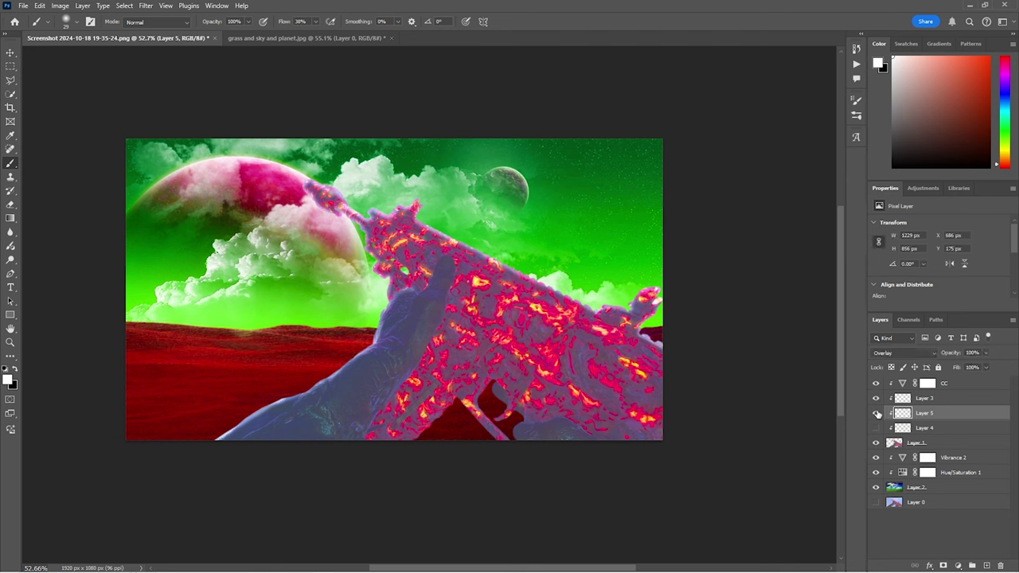
left_click(877, 428)
left_click(876, 428)
left_click(877, 428)
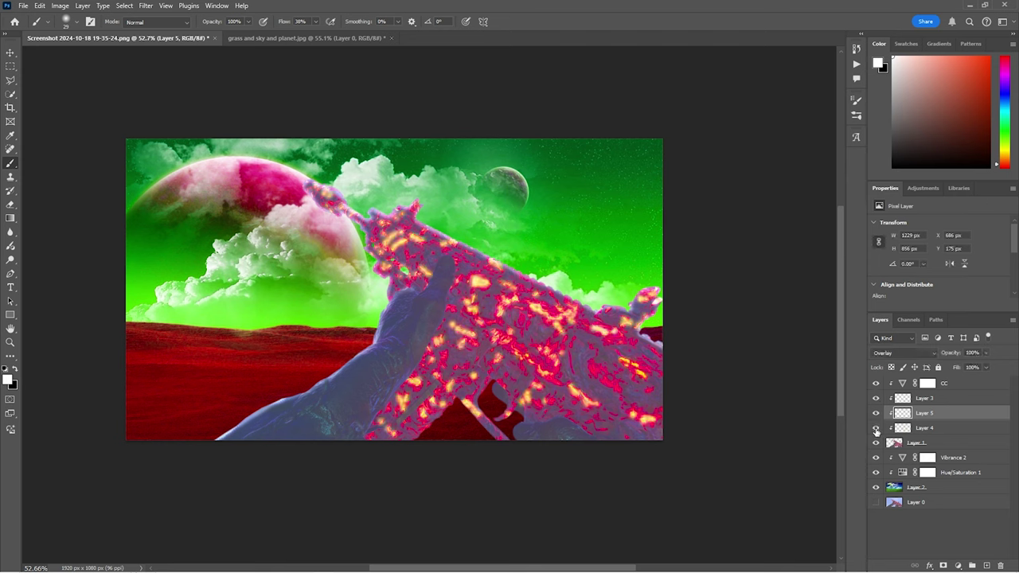
left_click(876, 428)
left_click(876, 428)
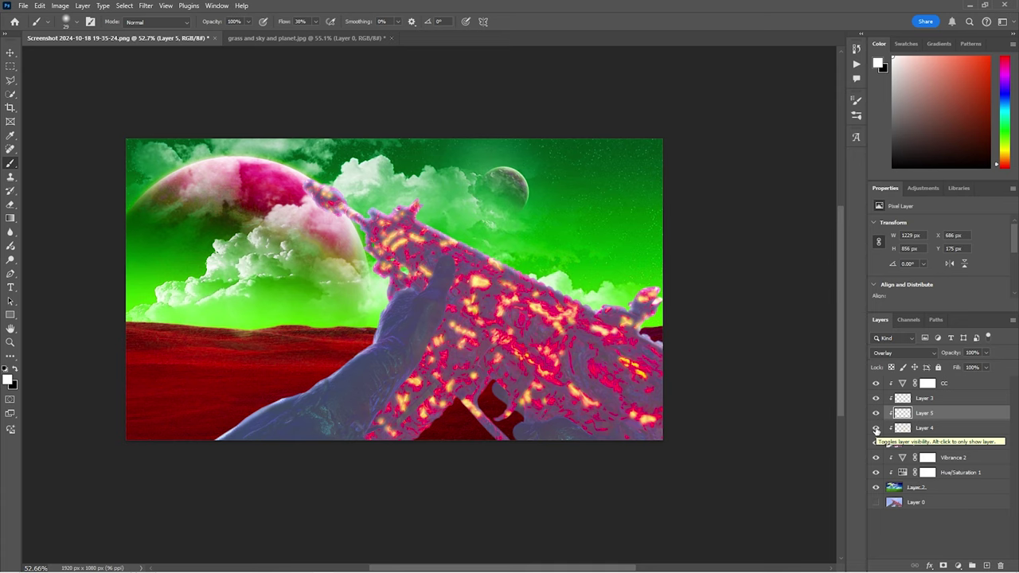
Step: Add a clipped layer directly above the cut-out gun layer, set to Screen blending at 41% opacity
left_click(915, 442)
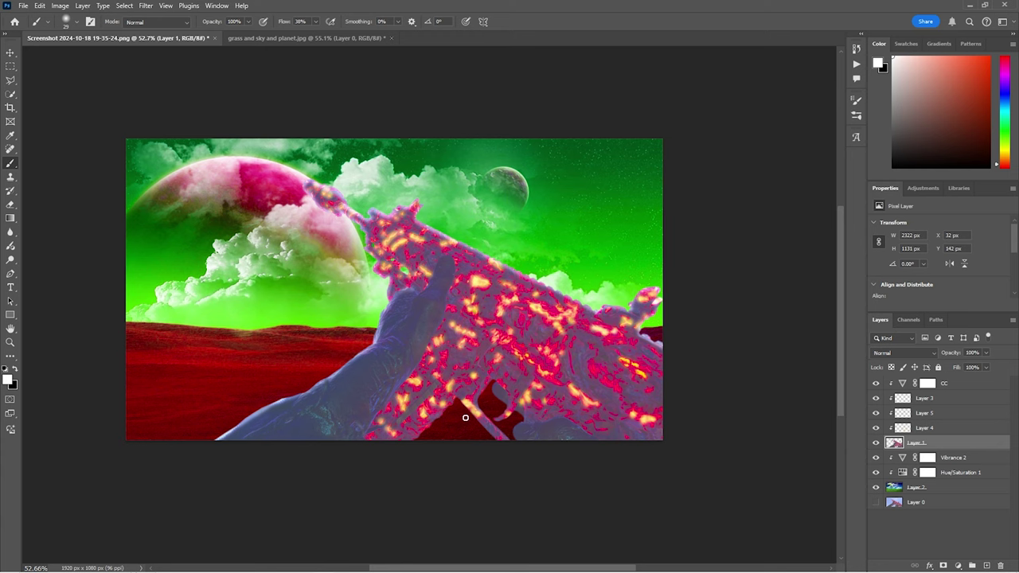
scroll(531, 404, "up", 5)
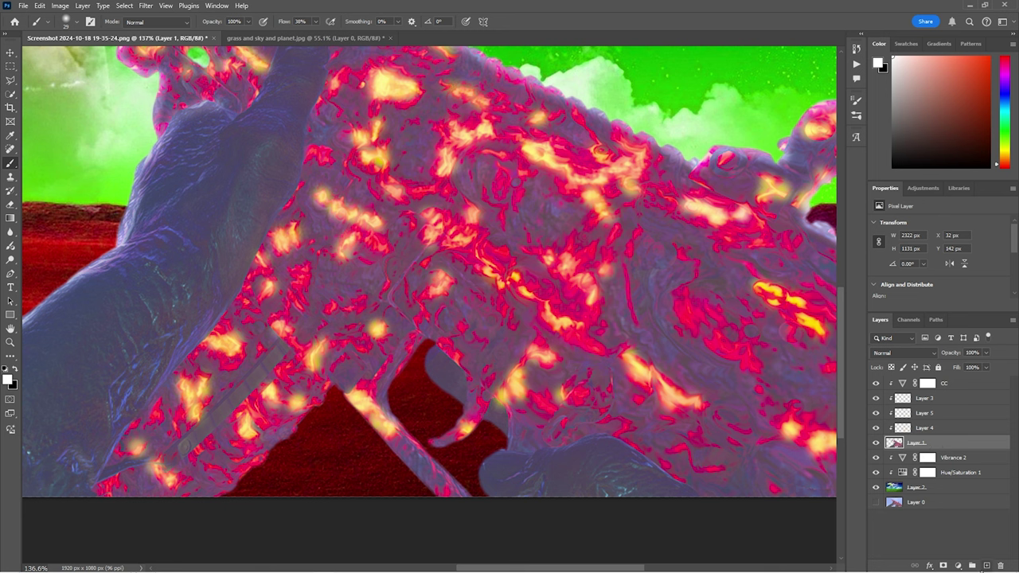
left_click(986, 565)
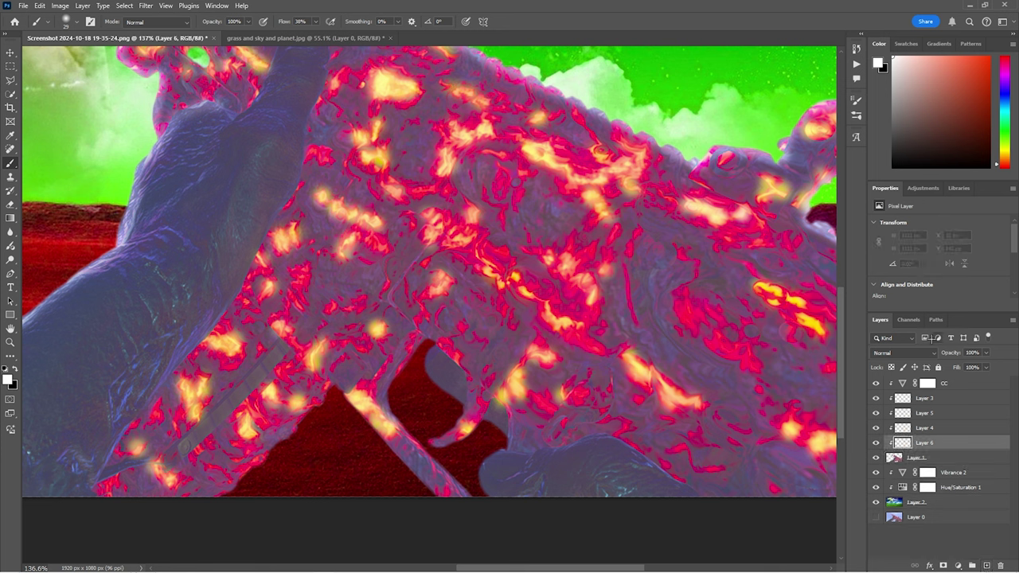
left_click(903, 353)
left_click(920, 366)
left_click(986, 353)
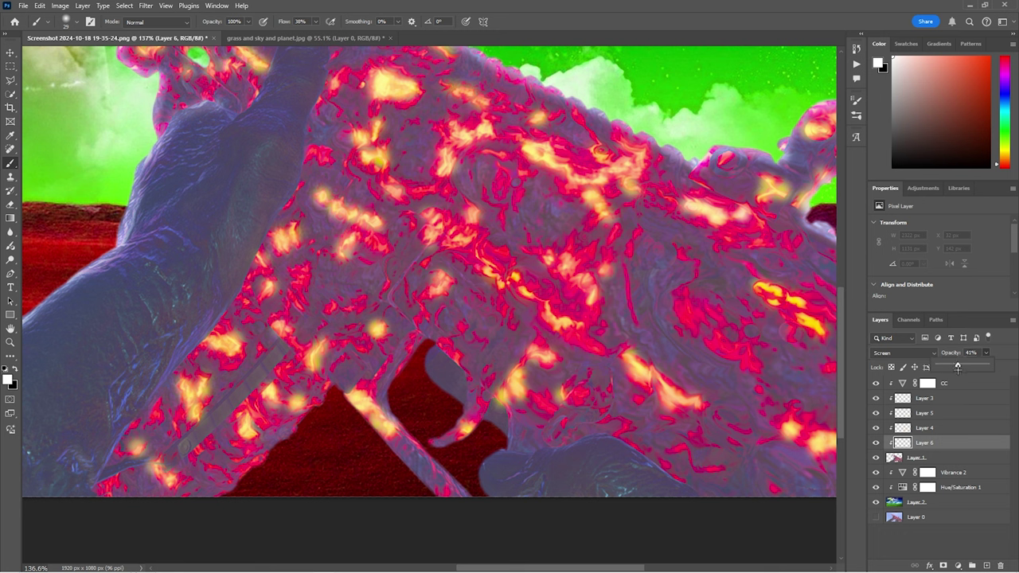
left_click(1006, 355)
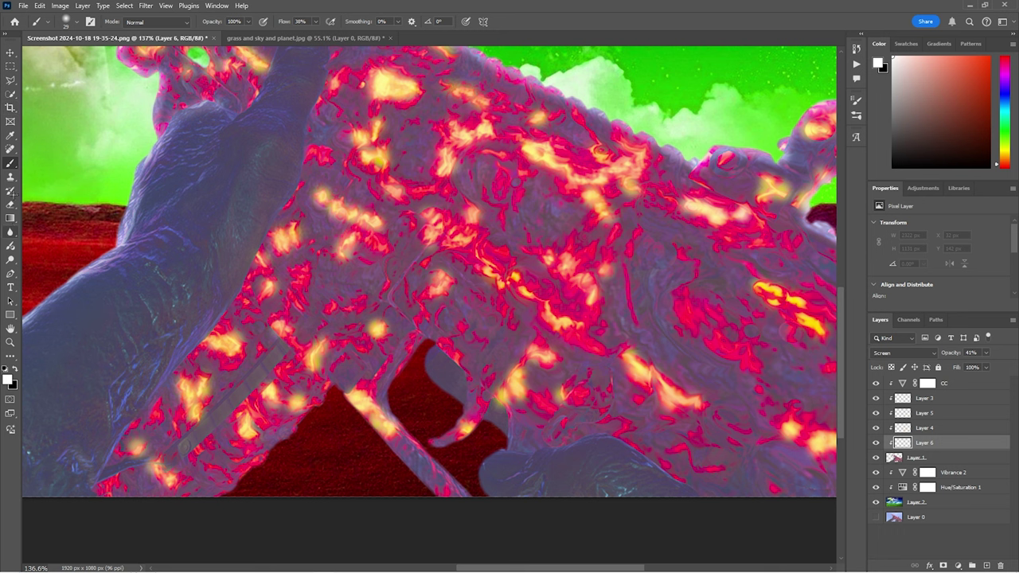
Step: Sample the yellow of a glowing lava patch near the trigger as the brush colour
left_click(10, 135)
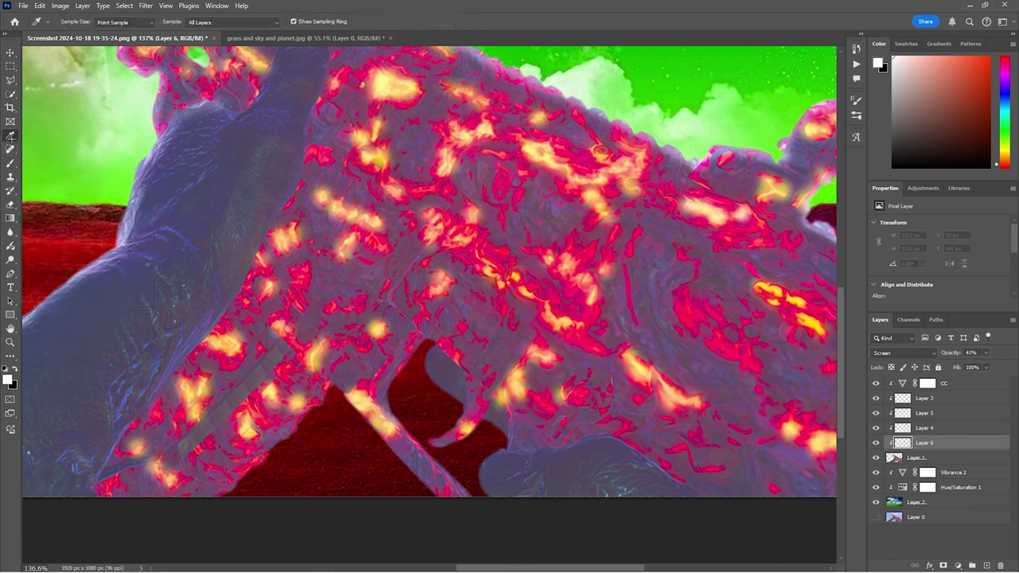
left_click_drag(512, 392, 643, 364)
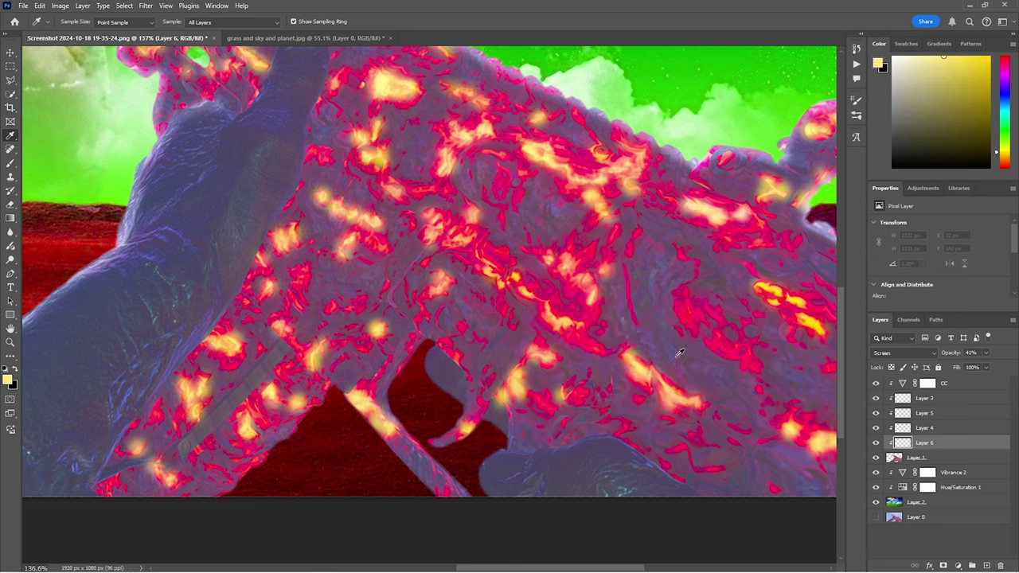
Step: Pick a more saturated yellow and brush a soft glow along the forearm's edge where it meets the lava-patterned gun
left_click_drag(821, 326, 821, 328)
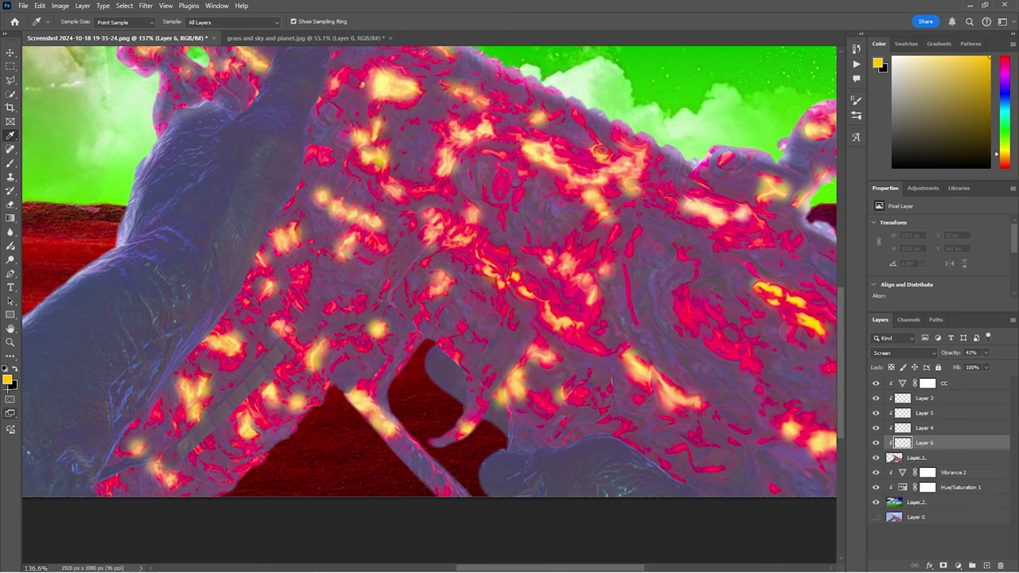
key("b")
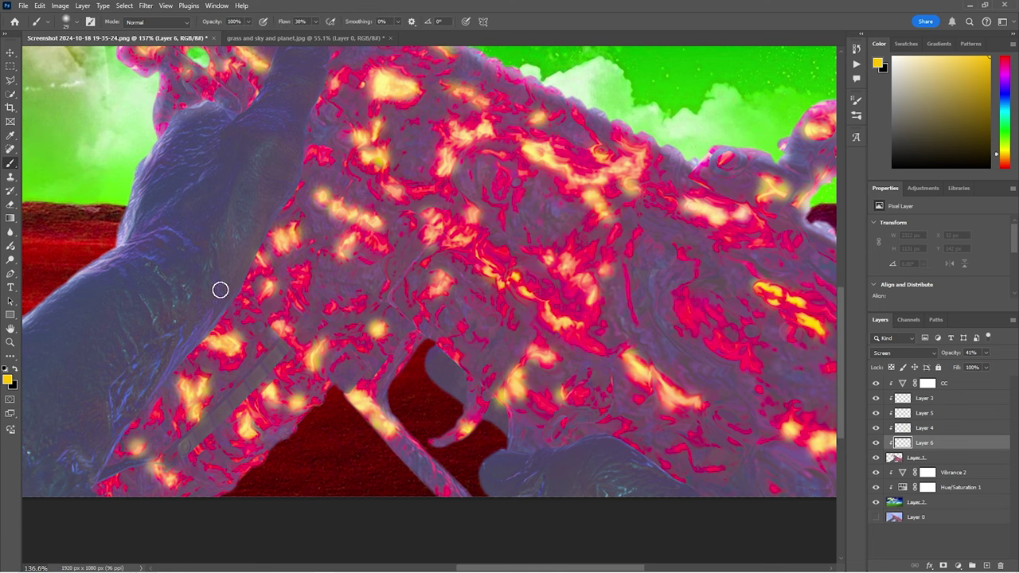
scroll(248, 267, "up", 8)
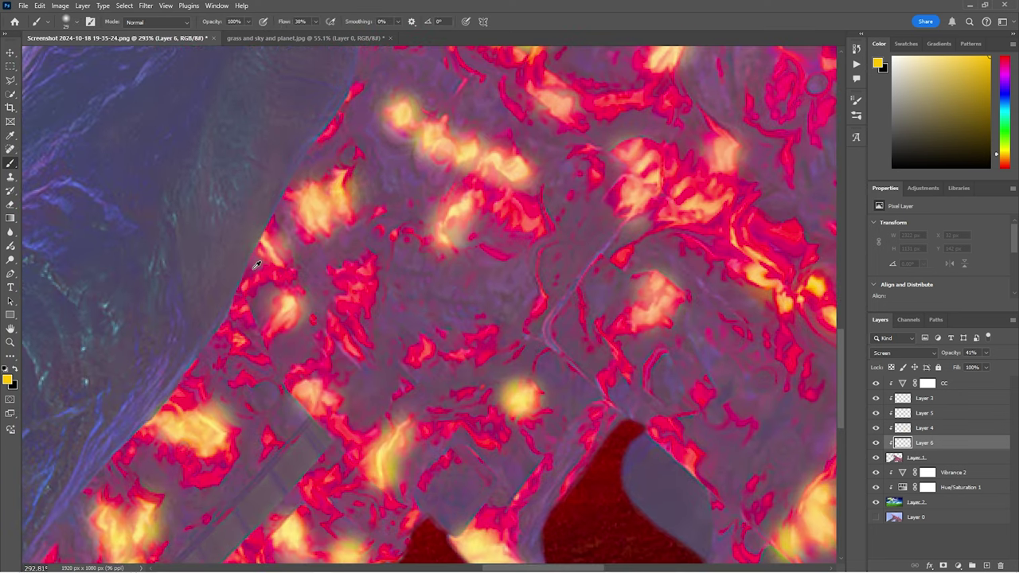
left_click(244, 266)
mouse_move(247, 259)
left_mouse_down()
mouse_move(284, 189)
mouse_move(296, 209)
left_mouse_up()
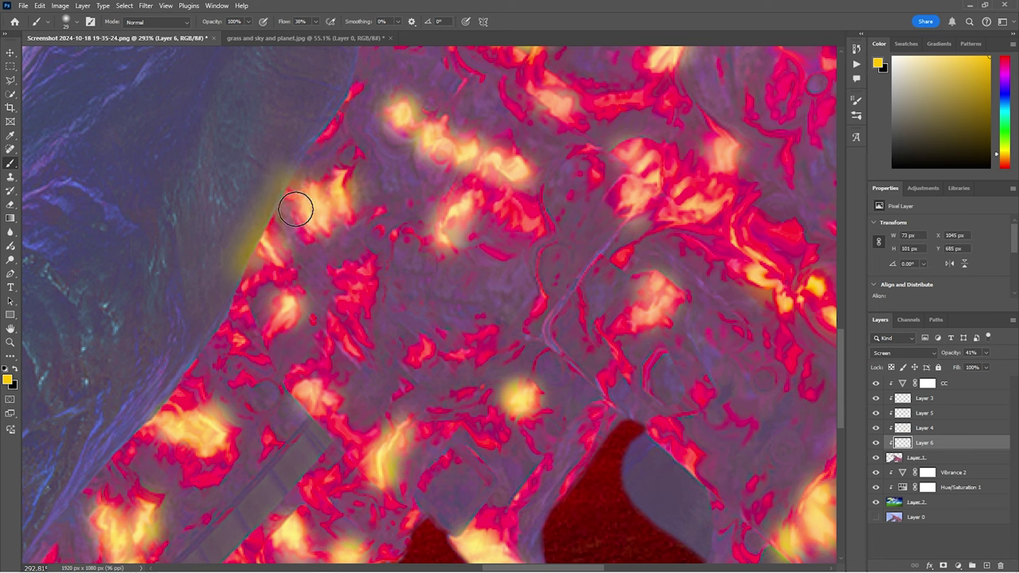
scroll(362, 290, "down", 5)
scroll(335, 289, "up", 6)
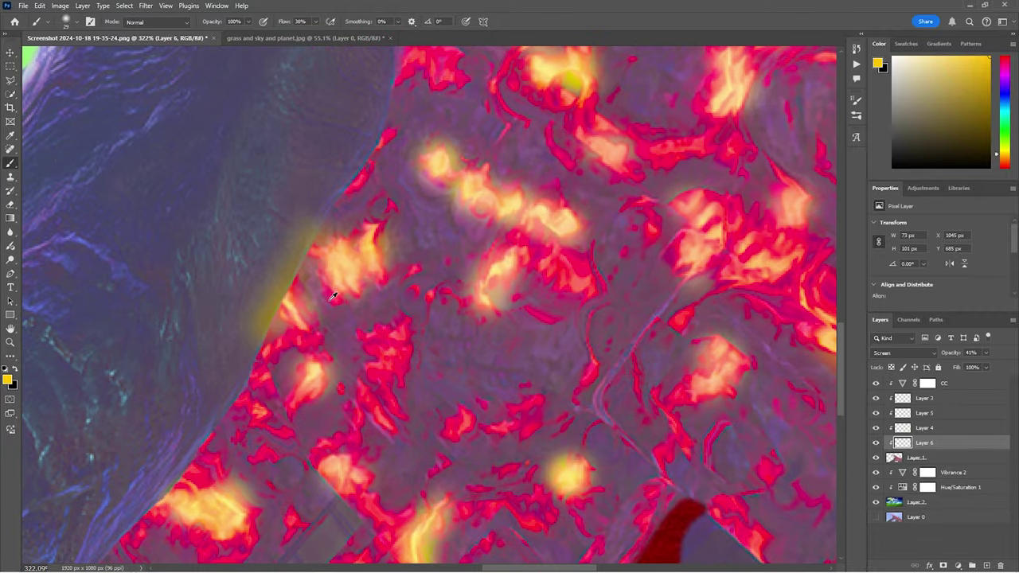
left_click_drag(318, 231, 178, 485)
scroll(177, 485, "down", 3)
left_click_drag(159, 371, 61, 475)
scroll(127, 439, "down", 3)
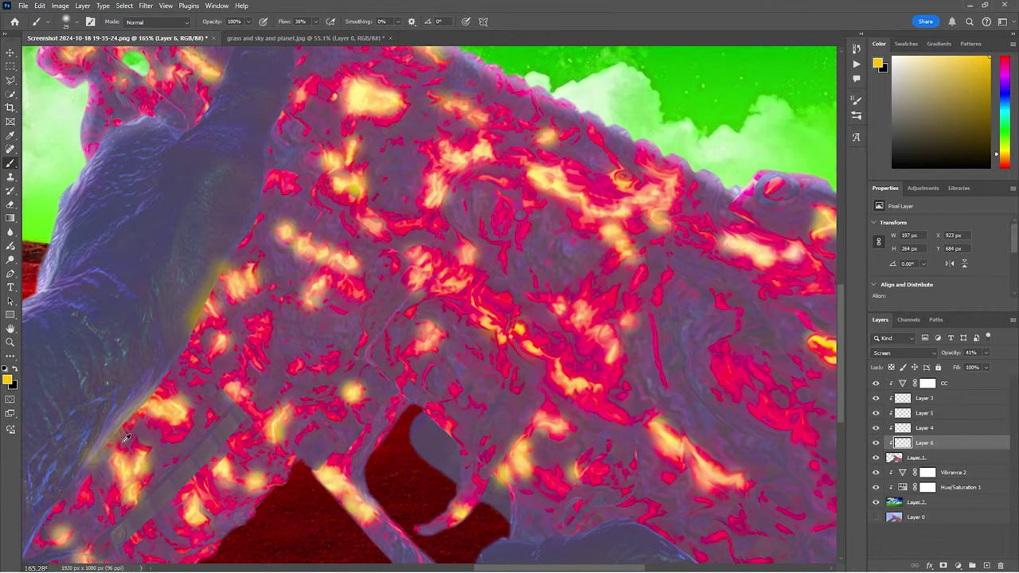
left_click_drag(43, 533, 65, 491)
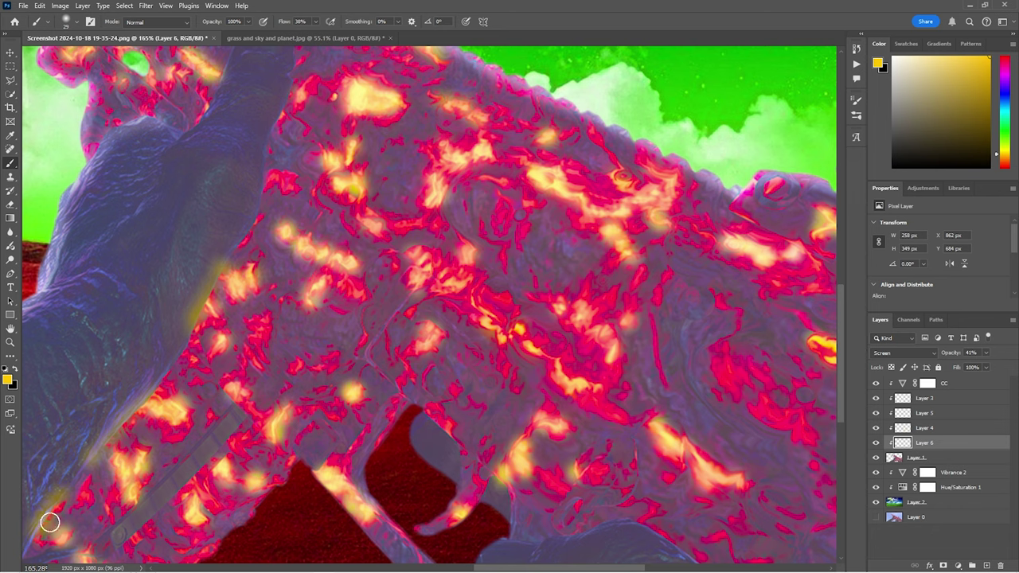
scroll(88, 462, "down", 3)
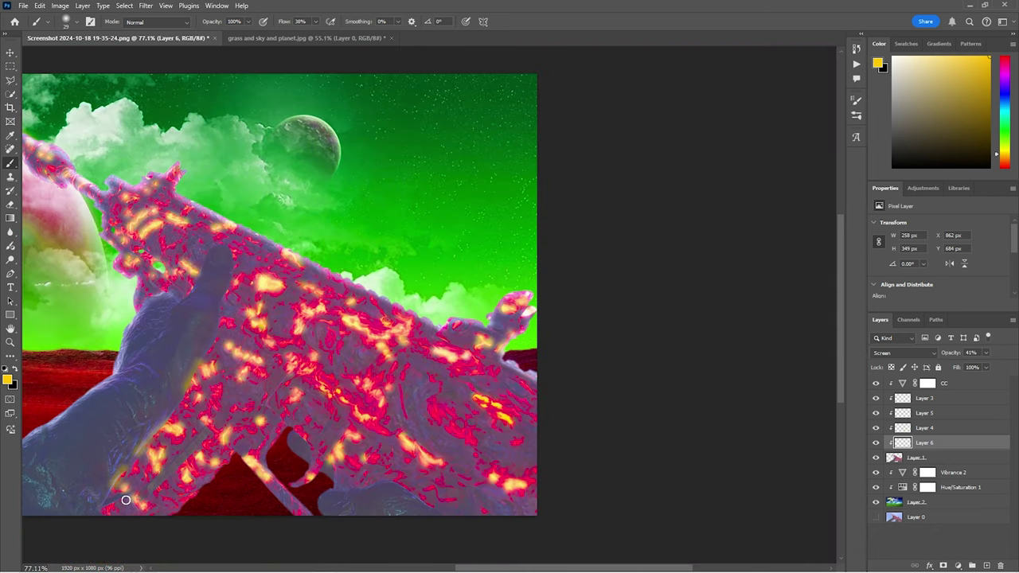
Step: Brush a soft yellow glow onto the thumb's edge beside the neighbouring lava patch, undoing the overly broad stroke
scroll(225, 341, "up", 5)
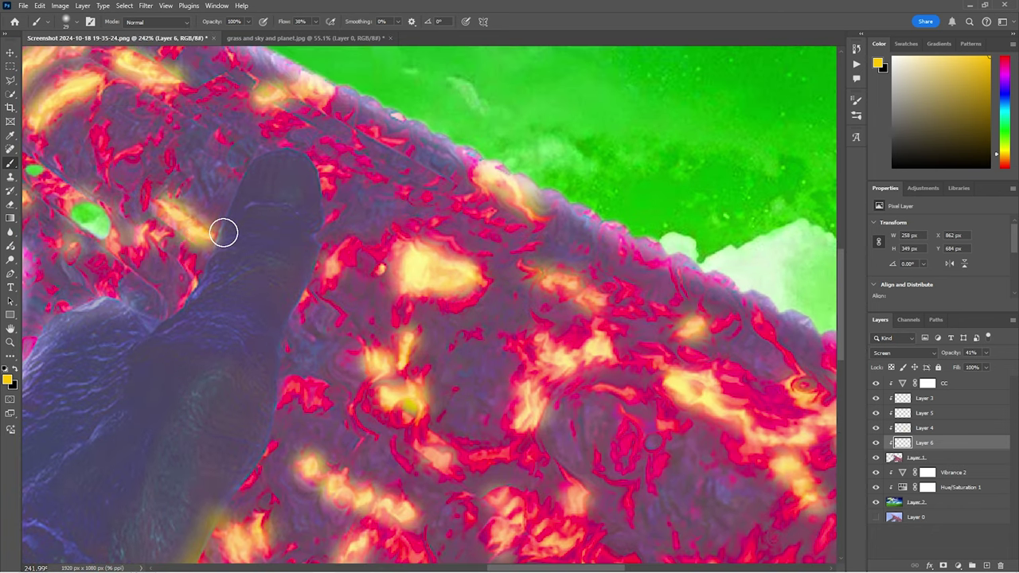
left_click_drag(223, 231, 214, 260)
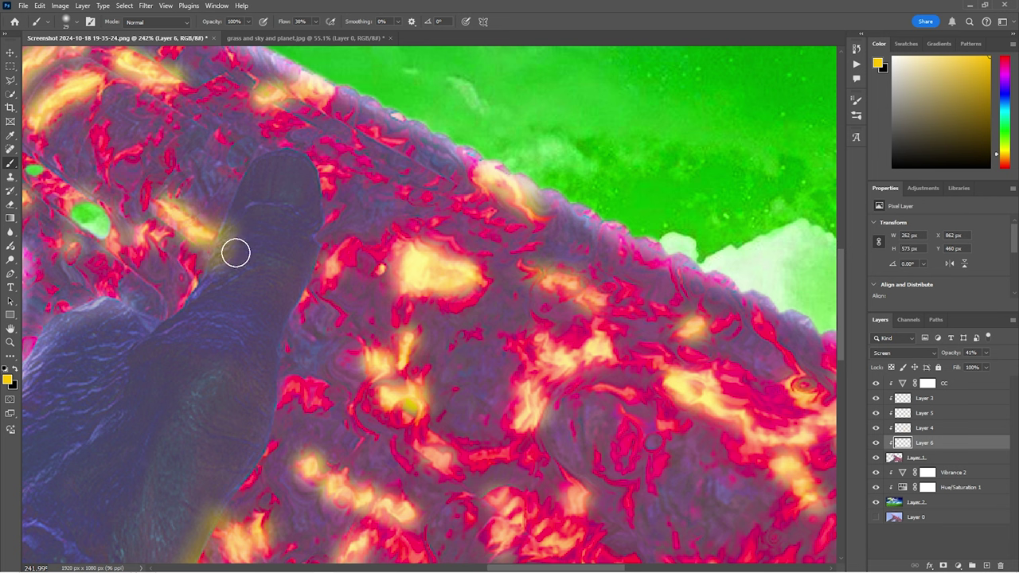
left_click_drag(226, 219, 203, 277)
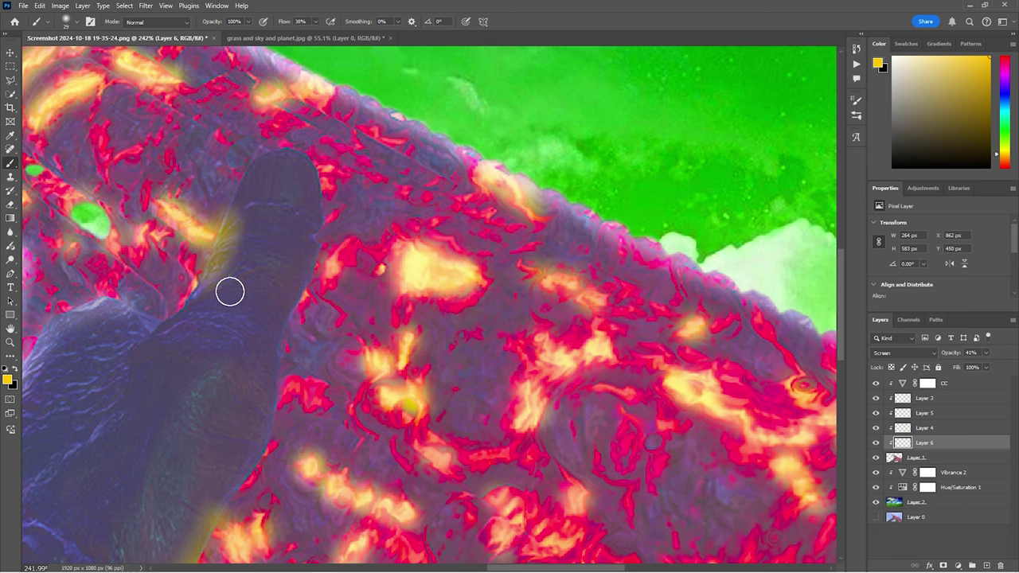
scroll(233, 218, "down", 1)
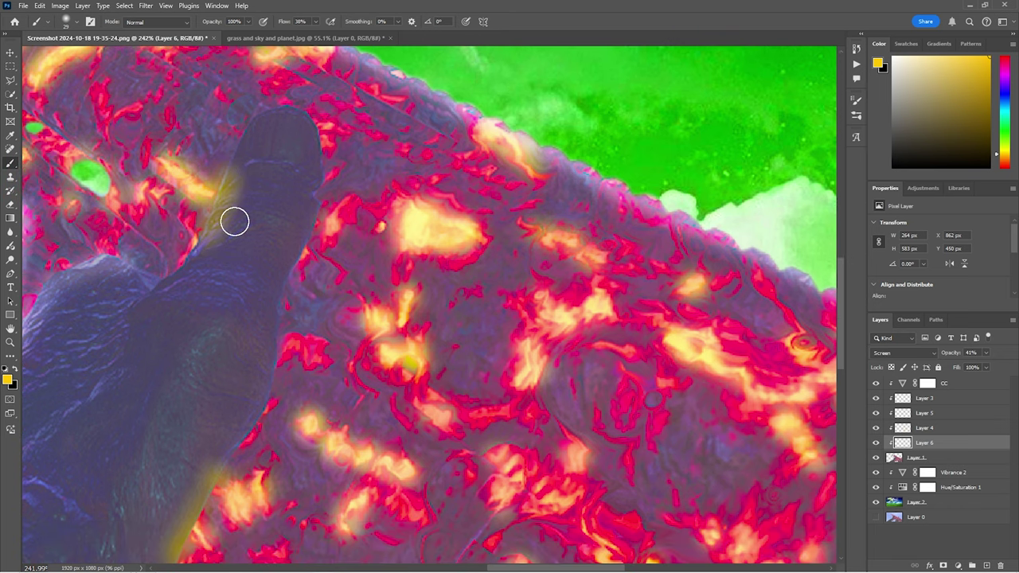
scroll(235, 219, "down", 2)
left_click_drag(241, 180, 217, 210)
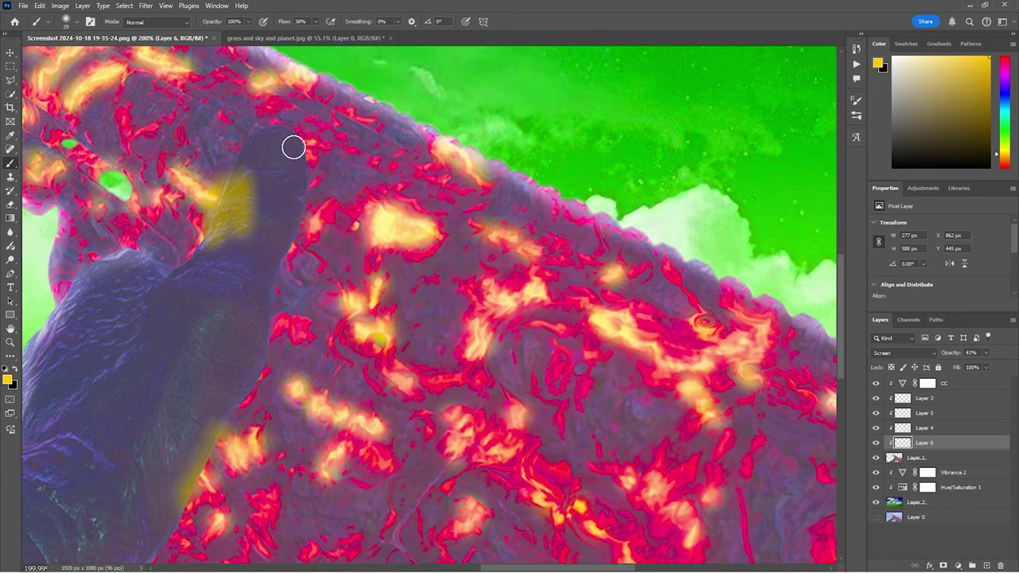
scroll(298, 175, "down", 5)
scroll(290, 205, "up", 3)
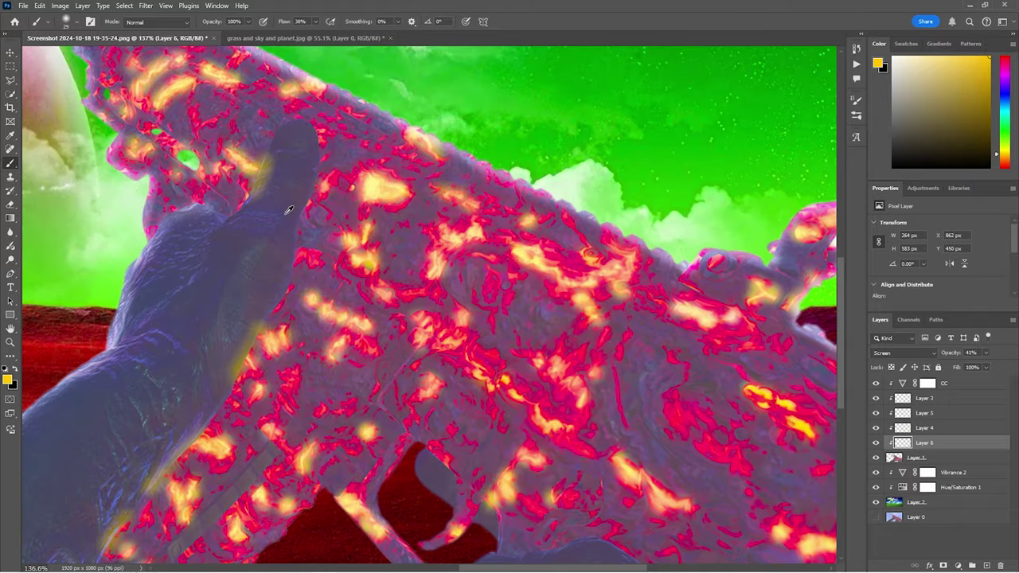
scroll(287, 218, "up", 1)
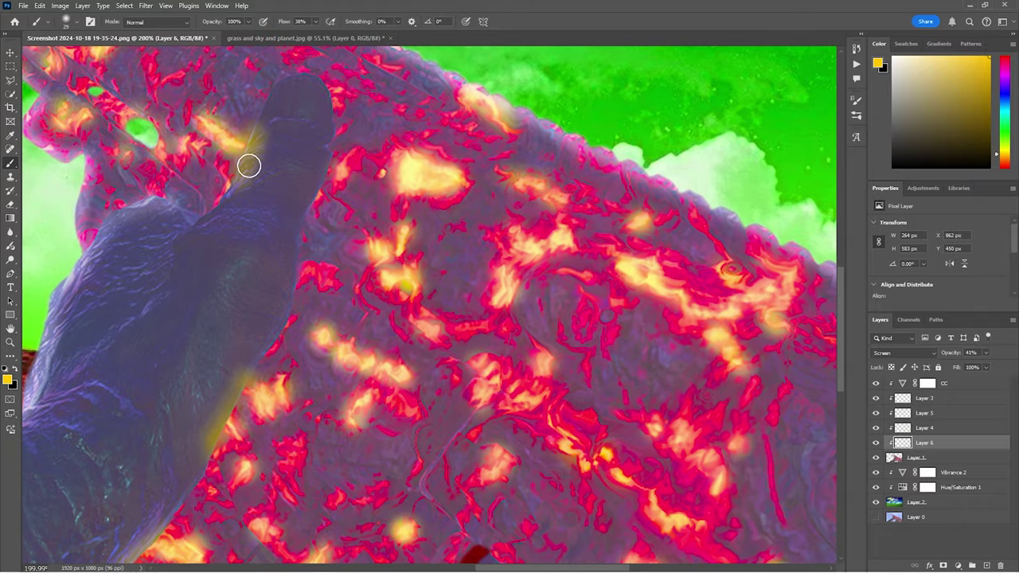
scroll(247, 164, "up", 3)
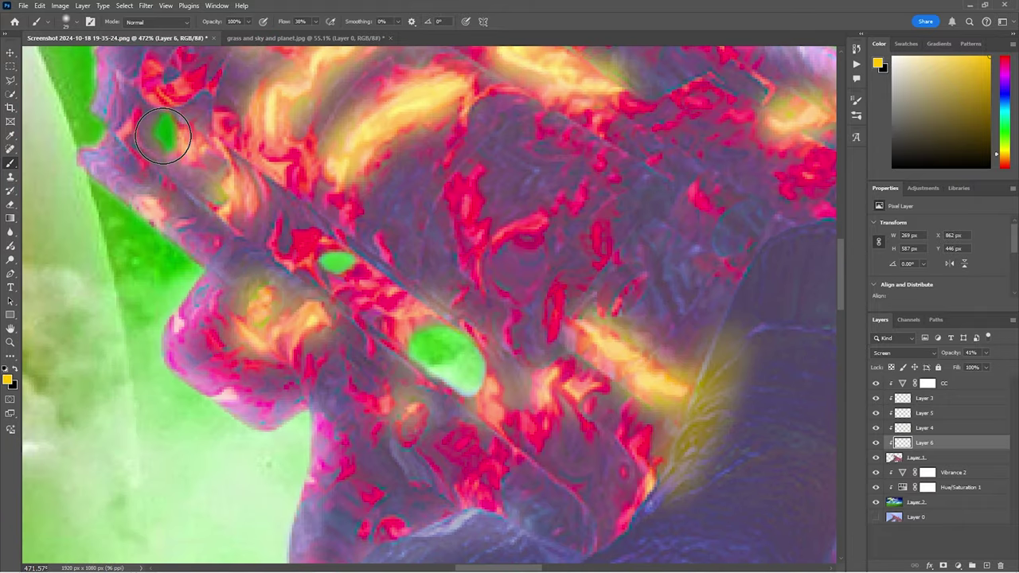
scroll(166, 133, "down", 2)
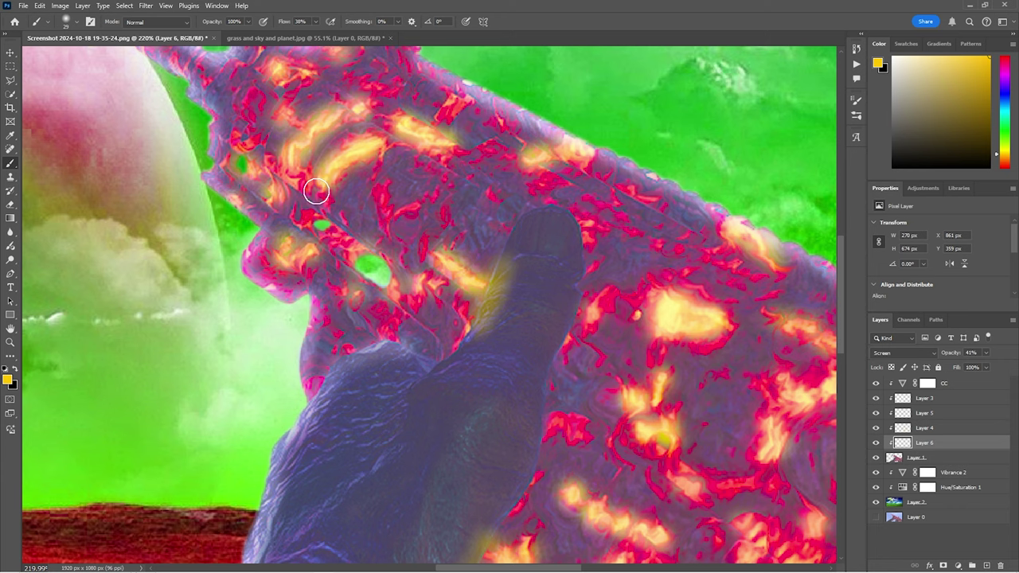
Step: Continue the yellow glow on the thumb's other edge, the fingers around the trigger and the rear hand's edge
scroll(314, 196, "up", 3)
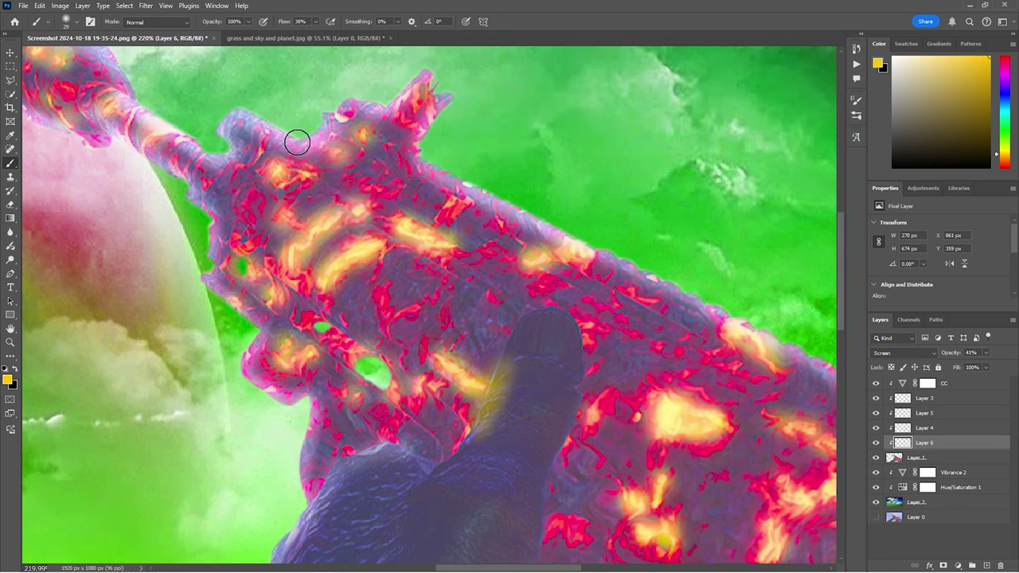
left_click(367, 126)
mouse_move(577, 408)
left_mouse_down()
mouse_move(451, 139)
mouse_move(434, 182)
mouse_move(487, 121)
left_mouse_up()
scroll(451, 139, "up", 5)
left_click(446, 130)
scroll(487, 121, "down", 4)
scroll(434, 281, "down", 4)
scroll(432, 286, "down", 3)
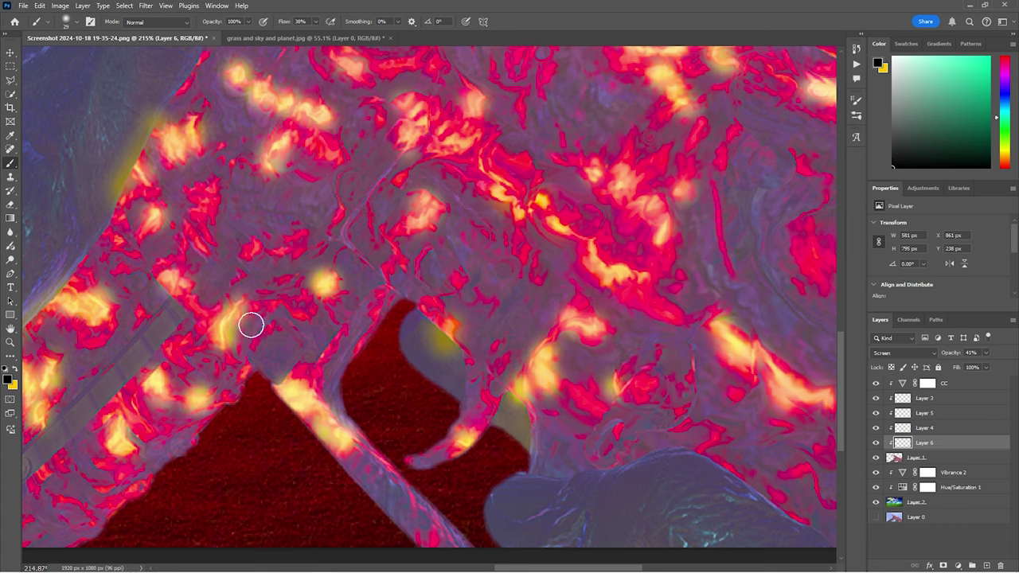
left_click(14, 367)
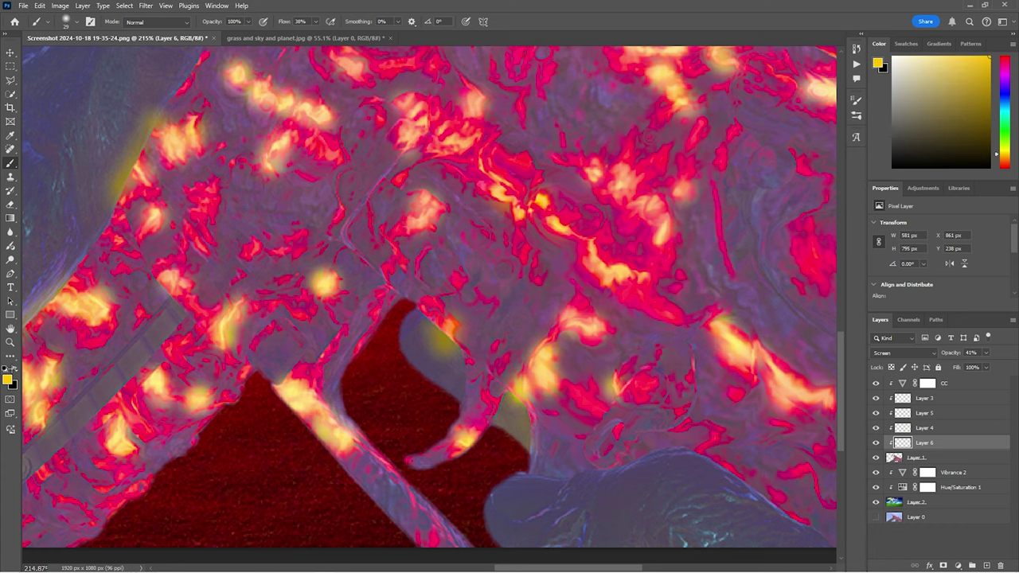
scroll(519, 492, "down", 5)
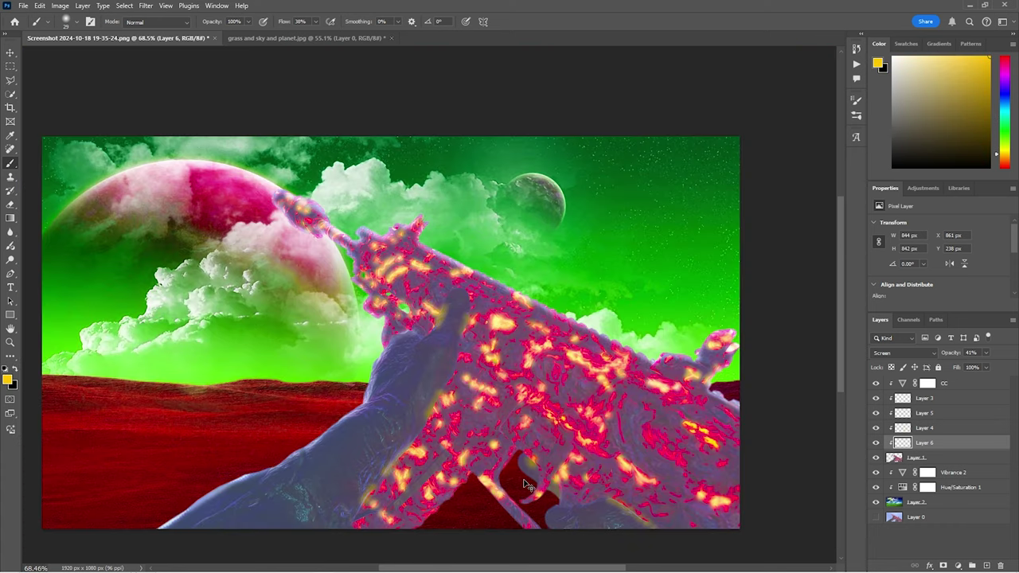
Step: Compare the whole composition with the yellow Screen glow layer repeatedly hidden and shown
scroll(530, 475, "down", 7)
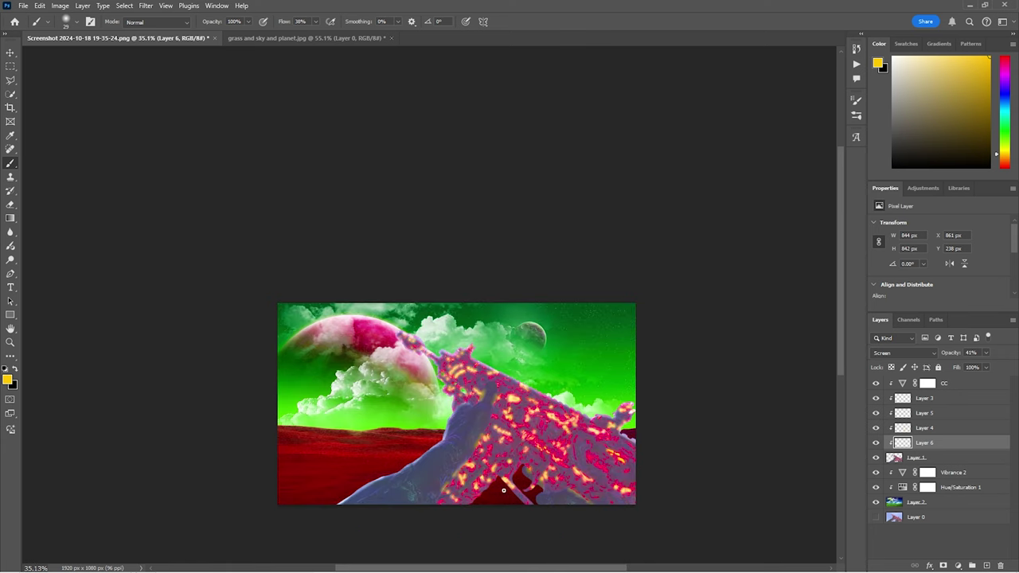
scroll(510, 487, "left", 2)
scroll(500, 487, "up", 5)
left_click(876, 443)
left_click(875, 443)
left_click(877, 443)
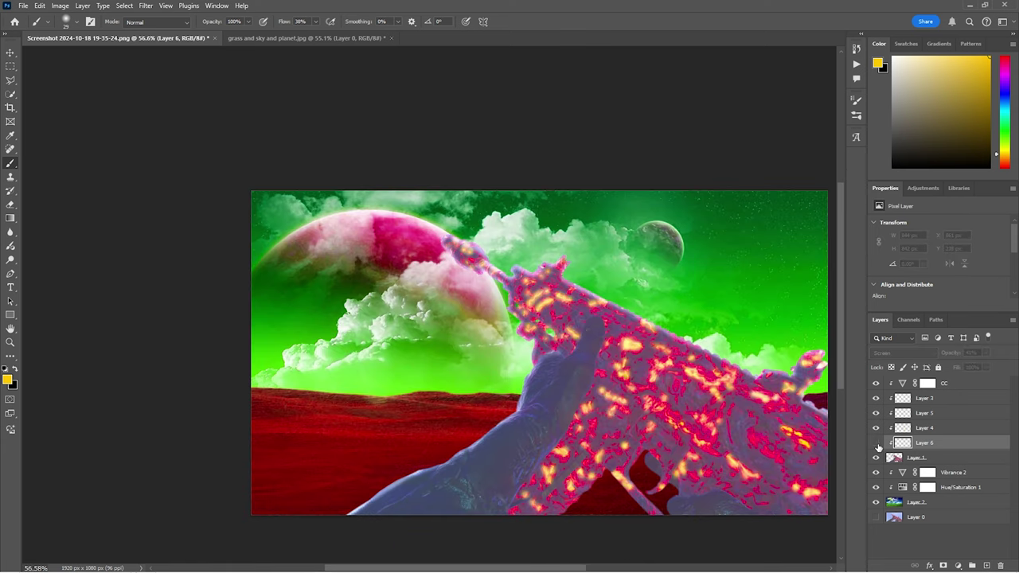
left_click(876, 443)
scroll(605, 420, "down", 4)
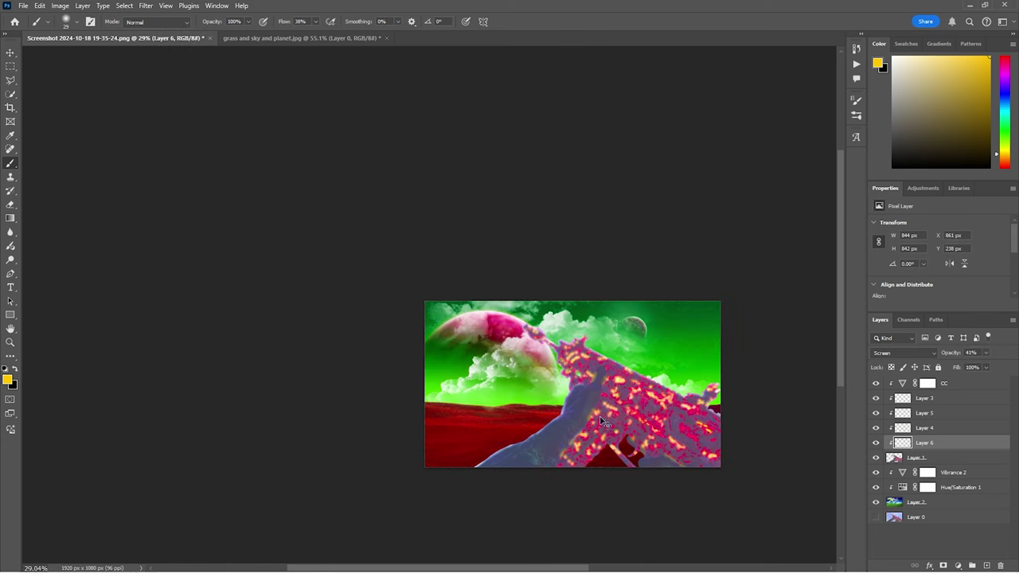
scroll(557, 426, "right", 2)
scroll(443, 376, "up", 1)
scroll(443, 377, "down", 4)
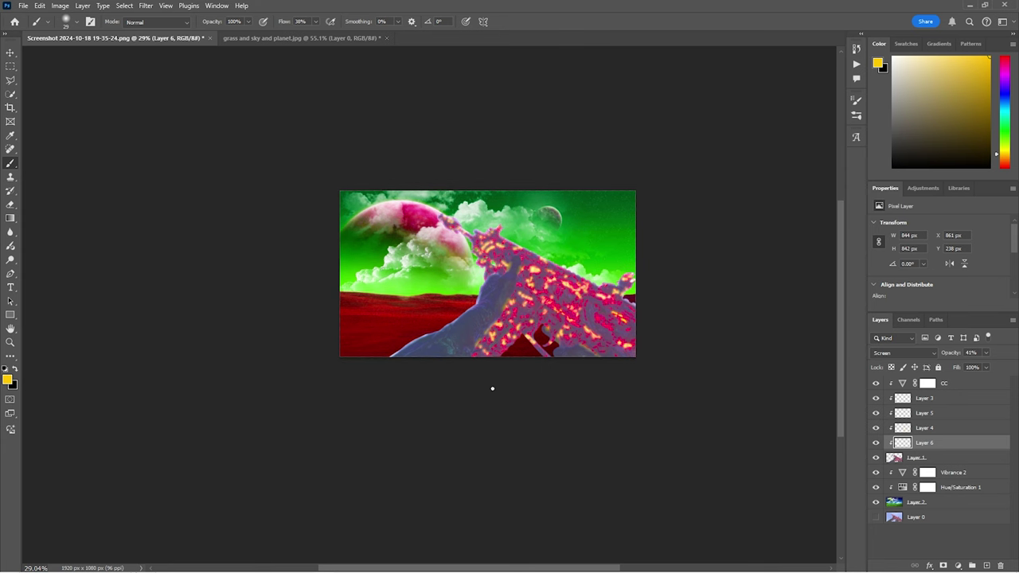
scroll(502, 304, "up", 2)
scroll(502, 303, "up", 1)
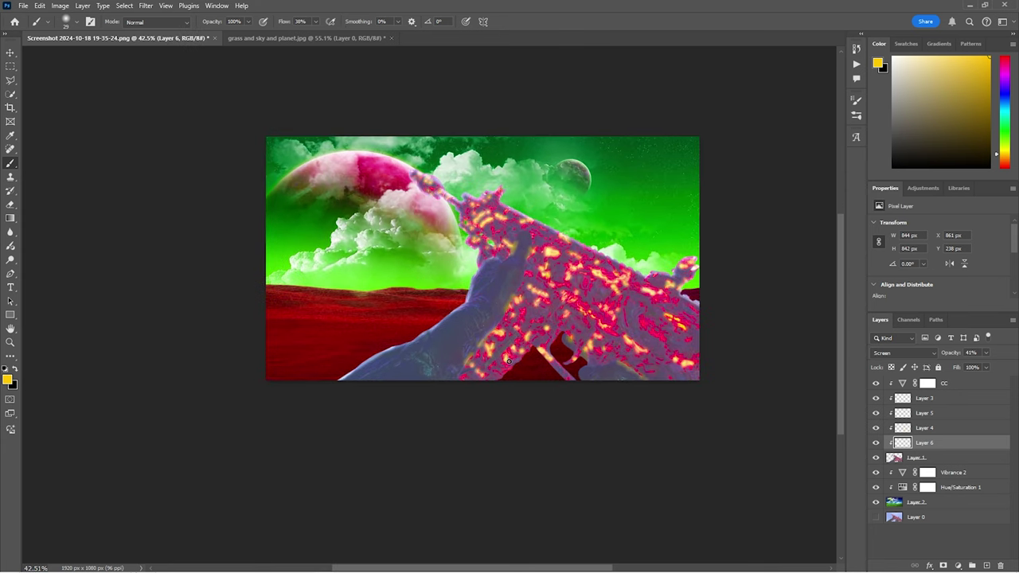
left_click(875, 446)
left_click(875, 446)
left_click(876, 446)
left_click(876, 445)
left_click(876, 446)
left_click(876, 446)
left_click(876, 445)
left_click(876, 446)
left_click(876, 446)
left_click(875, 446)
scroll(518, 258, "up", 5)
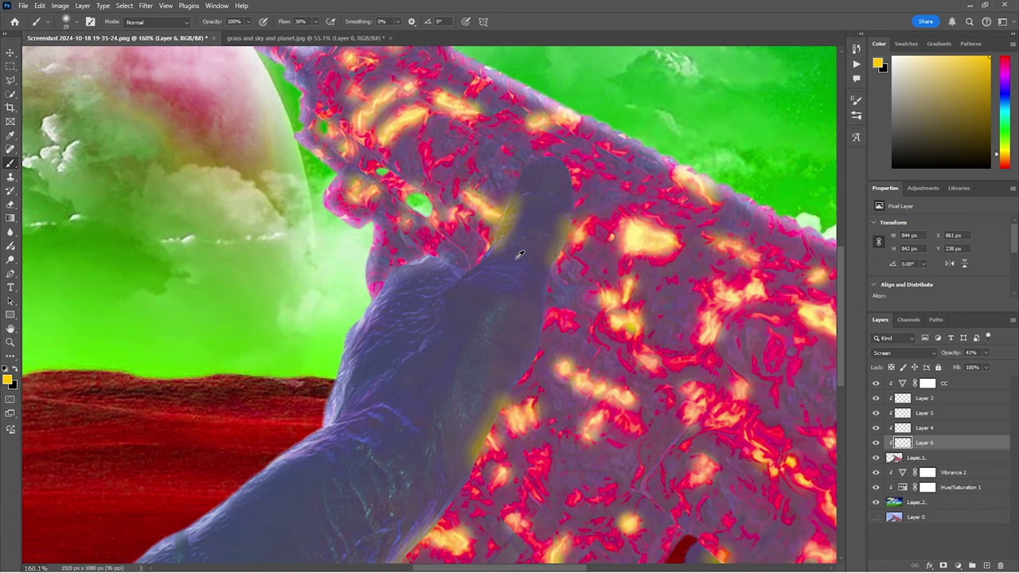
left_click(15, 369)
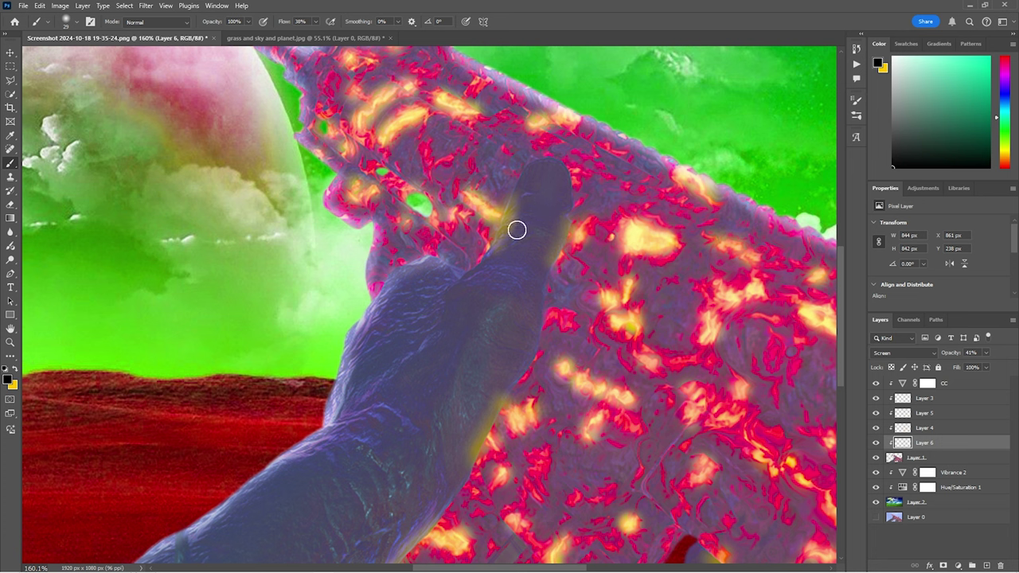
left_click(14, 365)
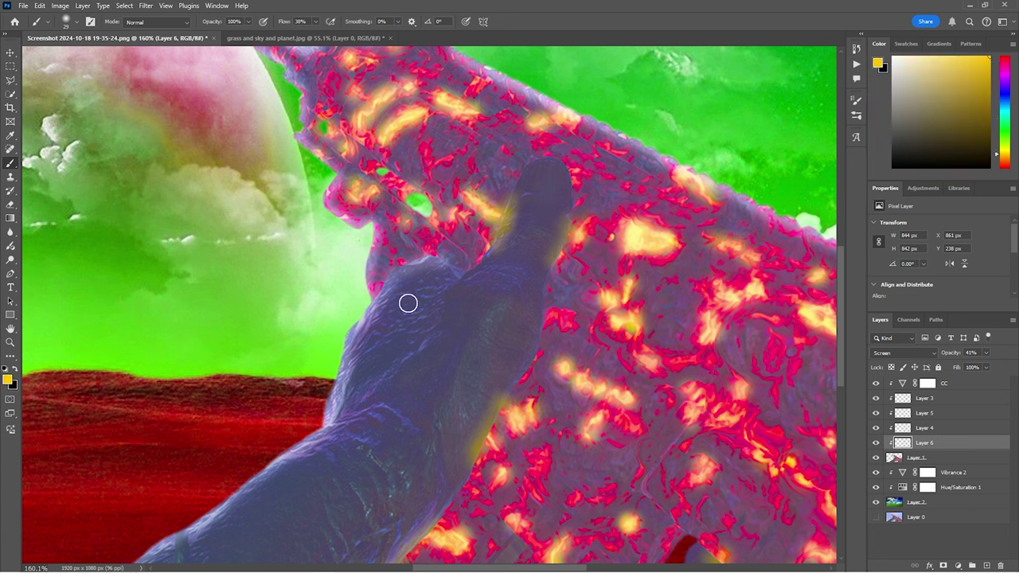
scroll(512, 289, "down", 5)
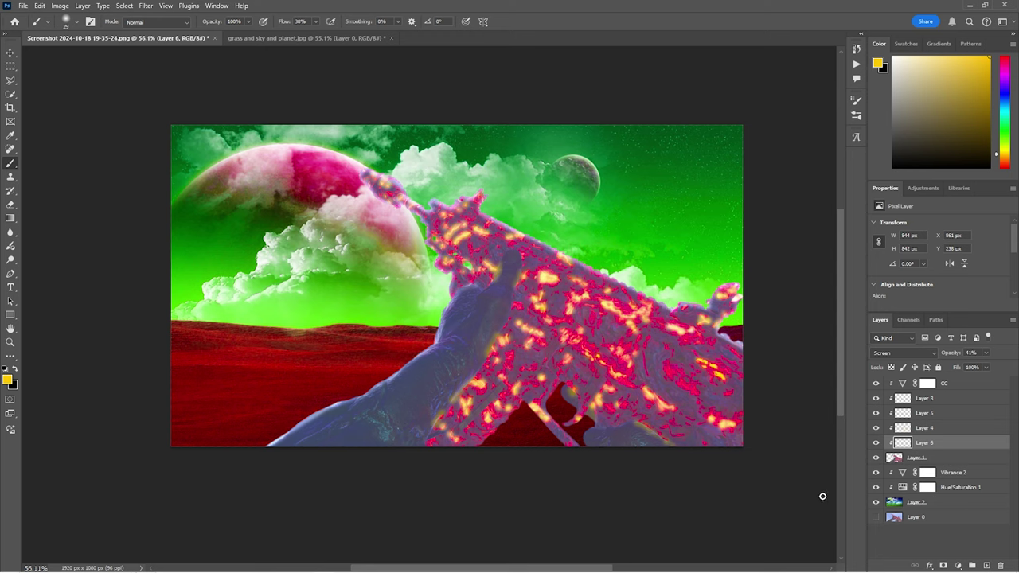
Step: On the planet background layer, brush a soft white glow around the small planet's lit rim
left_click(946, 502)
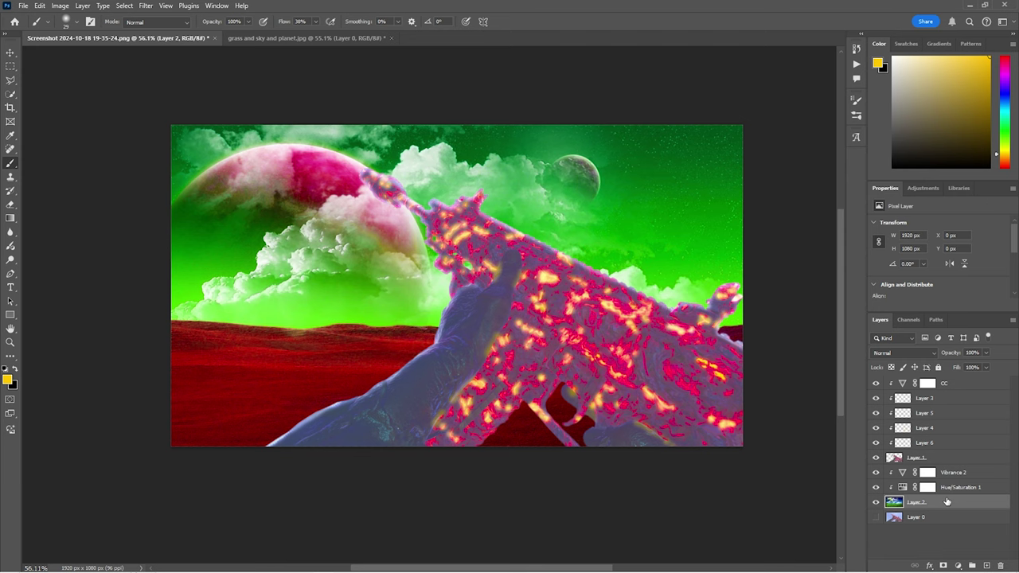
scroll(618, 200, "up", 5)
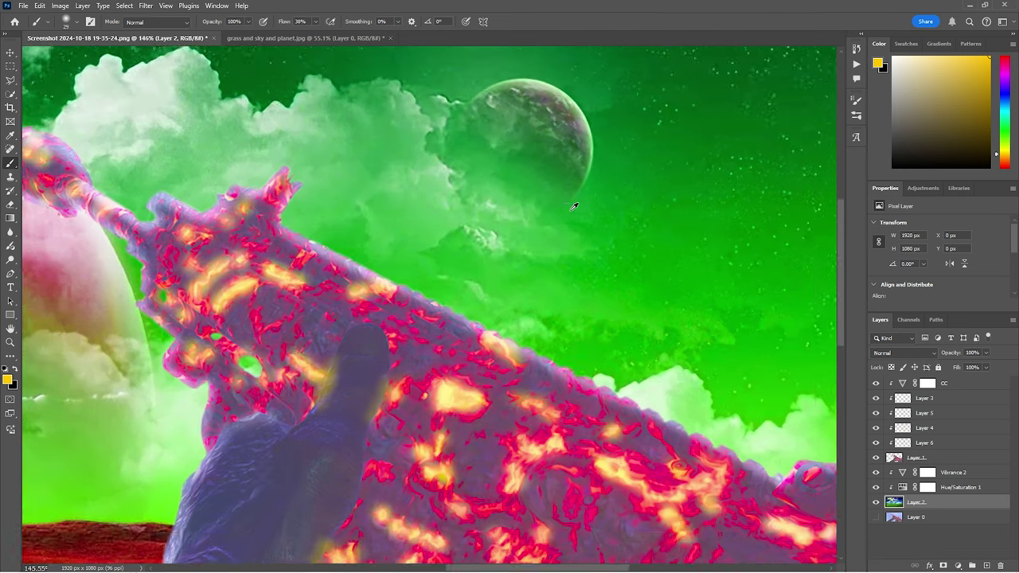
left_click(7, 379)
left_click_drag(469, 191, 369, 135)
left_click(614, 132)
scroll(485, 211, "up", 2)
scroll(484, 211, "up", 2)
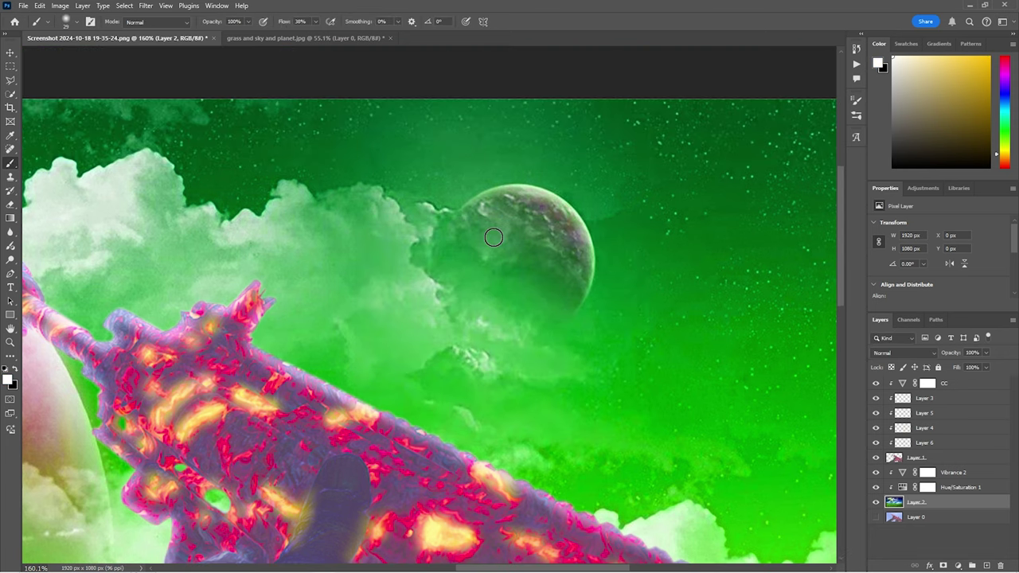
scroll(489, 207, "up", 3)
mouse_move(500, 171)
left_mouse_down()
mouse_move(553, 166)
mouse_move(597, 186)
left_mouse_up()
mouse_move(620, 197)
left_mouse_down()
mouse_move(650, 239)
mouse_move(667, 312)
mouse_move(633, 367)
mouse_move(657, 321)
mouse_move(650, 239)
mouse_move(606, 184)
mouse_move(568, 168)
left_mouse_up()
scroll(560, 274, "down", 15)
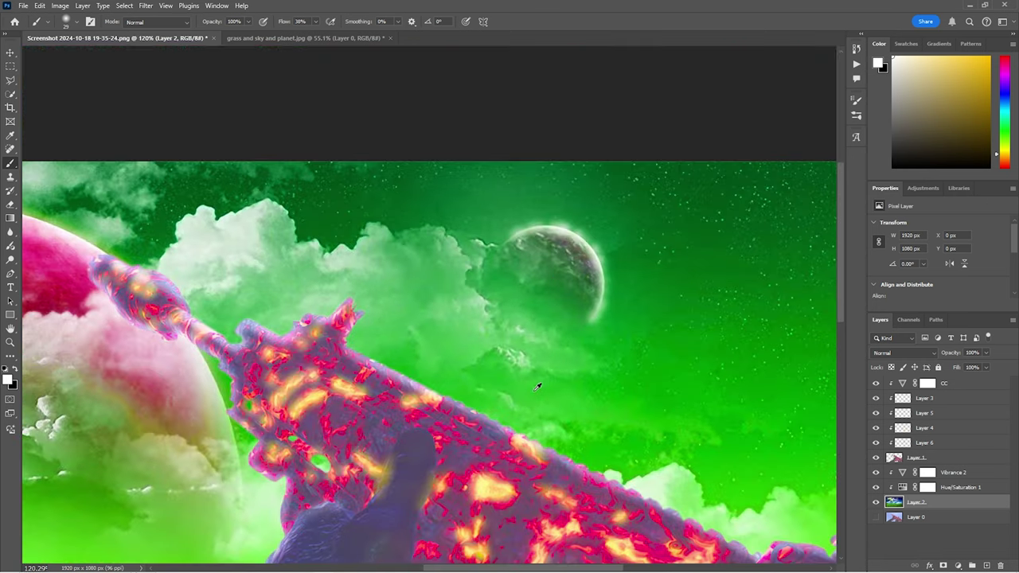
scroll(365, 463, "down", 4)
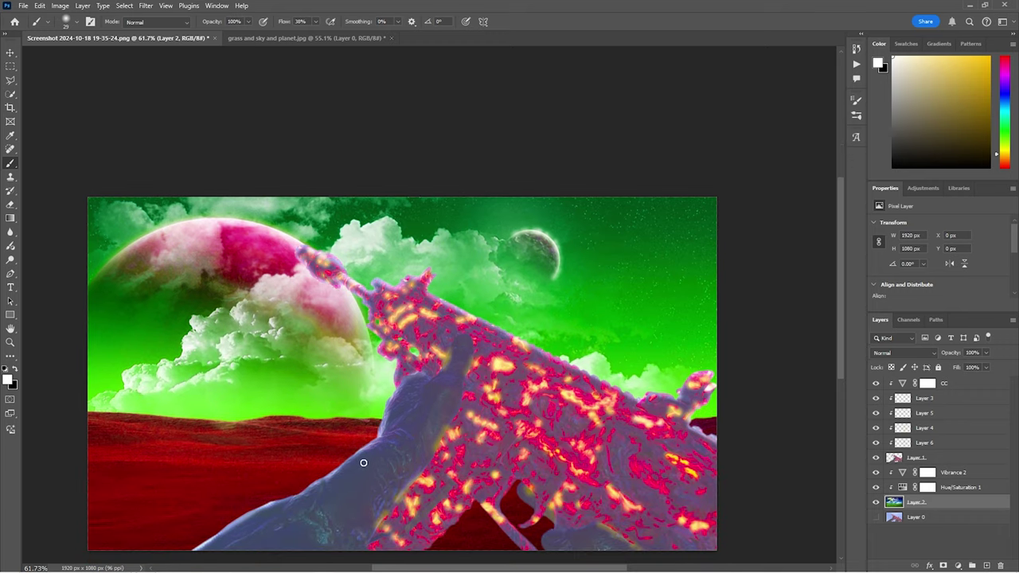
Step: Brush a soft white glow along the large planet's upper rim and down its edge beside the gun barrel
scroll(144, 239, "up", 5)
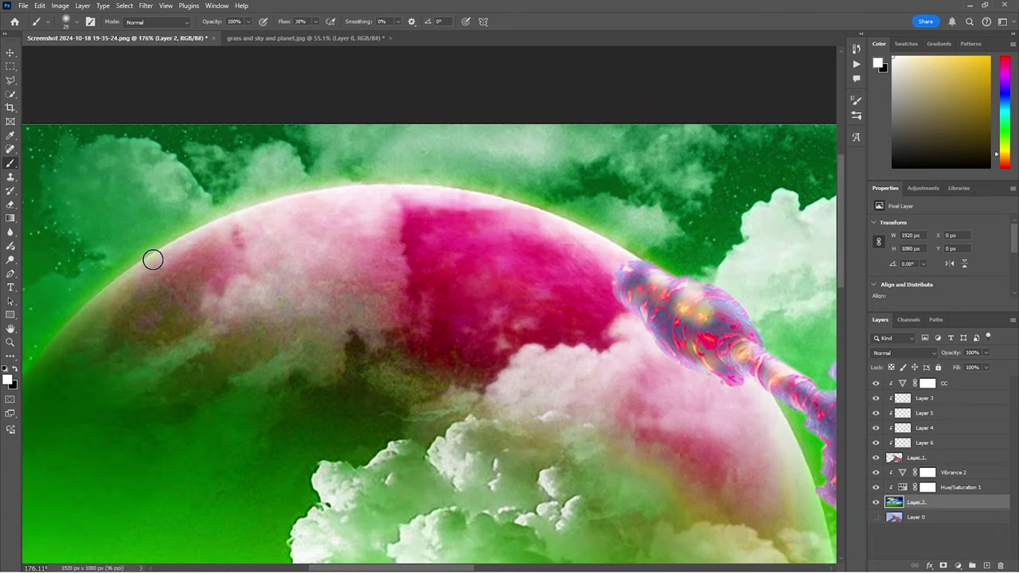
left_click_drag(153, 258, 20, 379)
mouse_move(116, 271)
left_mouse_down()
mouse_move(202, 227)
mouse_move(352, 187)
mouse_move(432, 189)
mouse_move(557, 218)
mouse_move(625, 253)
left_mouse_up()
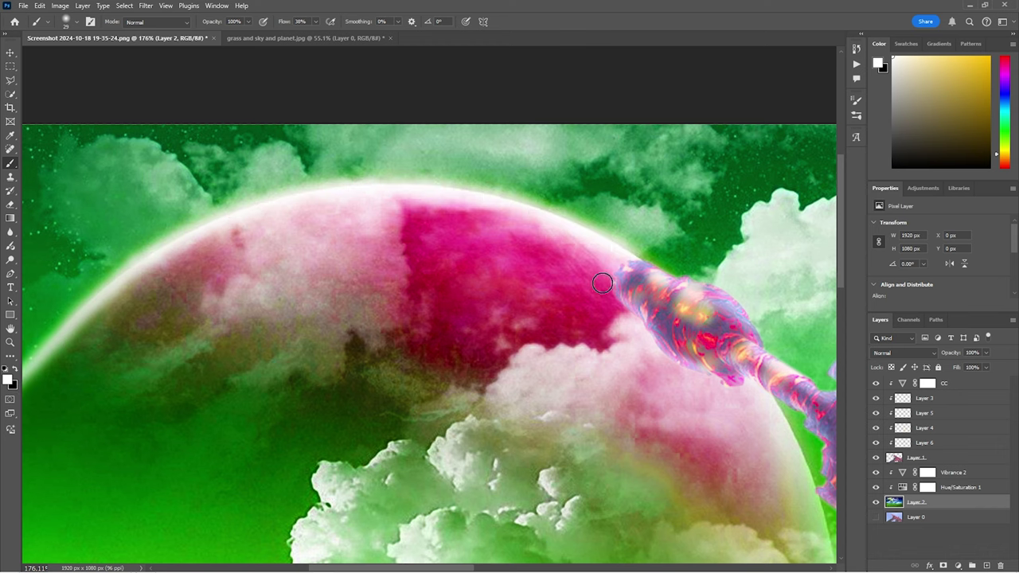
scroll(799, 505, "down", 2)
scroll(799, 504, "down", 1)
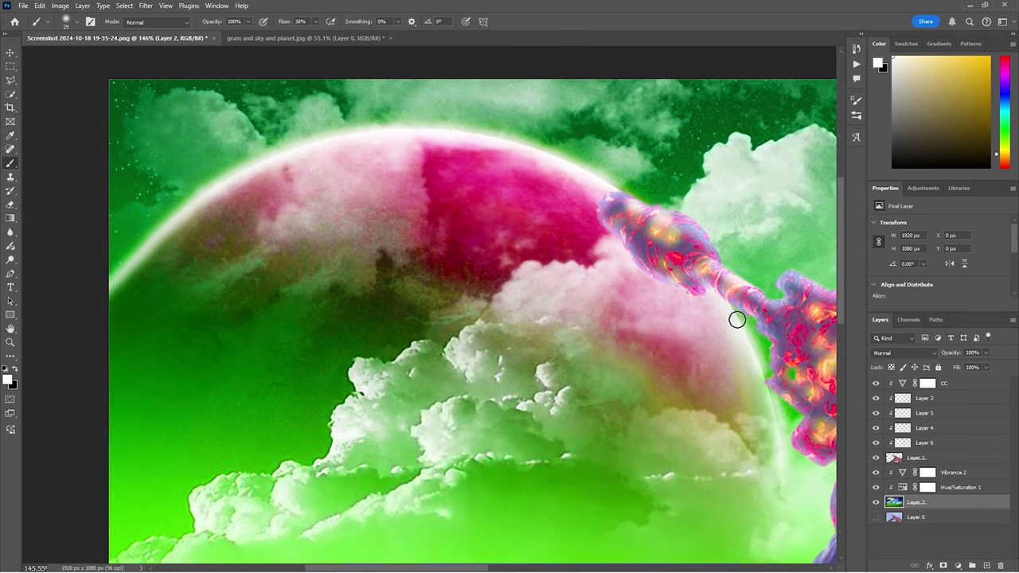
scroll(523, 385, "down", 16)
scroll(522, 427, "up", 5)
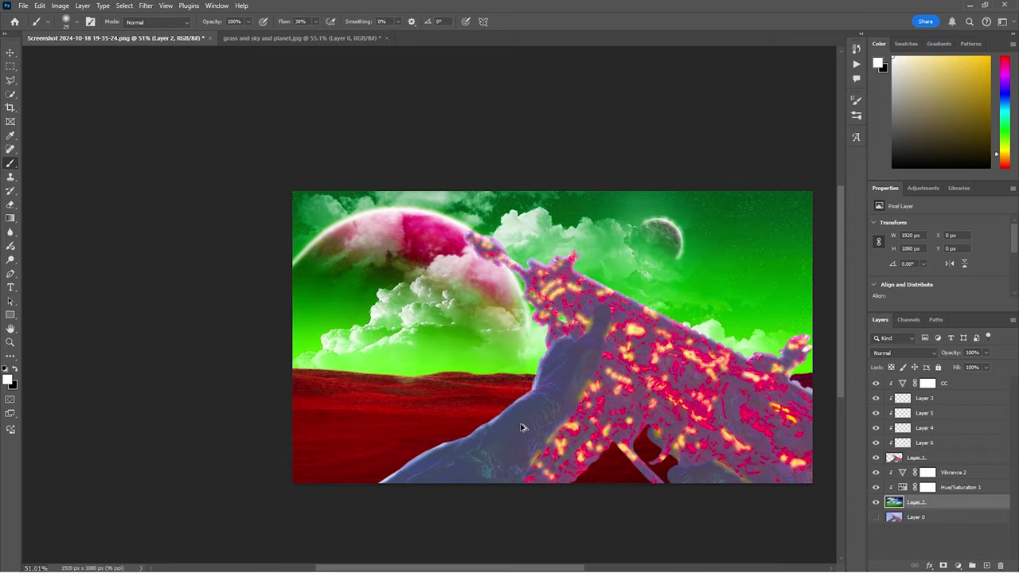
Step: Brush a soft white glow along the upper edges of the clouds between the large and small planets
scroll(556, 215, "up", 5)
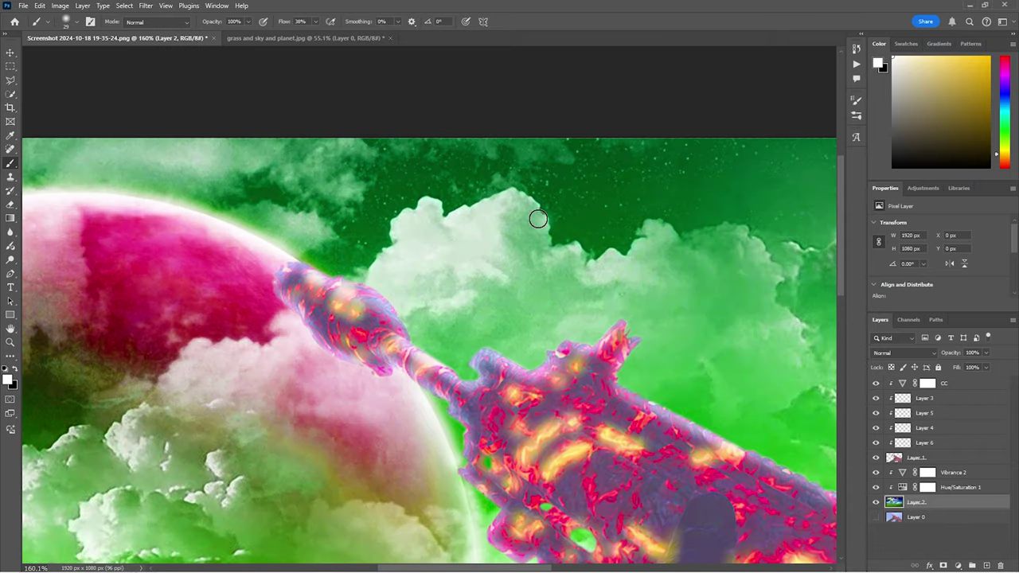
mouse_move(522, 196)
left_mouse_down()
mouse_move(446, 214)
mouse_move(431, 198)
mouse_move(417, 202)
mouse_move(387, 223)
mouse_move(393, 242)
mouse_move(368, 276)
left_mouse_up()
mouse_move(547, 197)
left_mouse_down()
mouse_move(536, 206)
mouse_move(551, 243)
mouse_move(571, 242)
mouse_move(592, 261)
mouse_move(659, 218)
mouse_move(677, 232)
mouse_move(732, 221)
mouse_move(769, 260)
left_mouse_up()
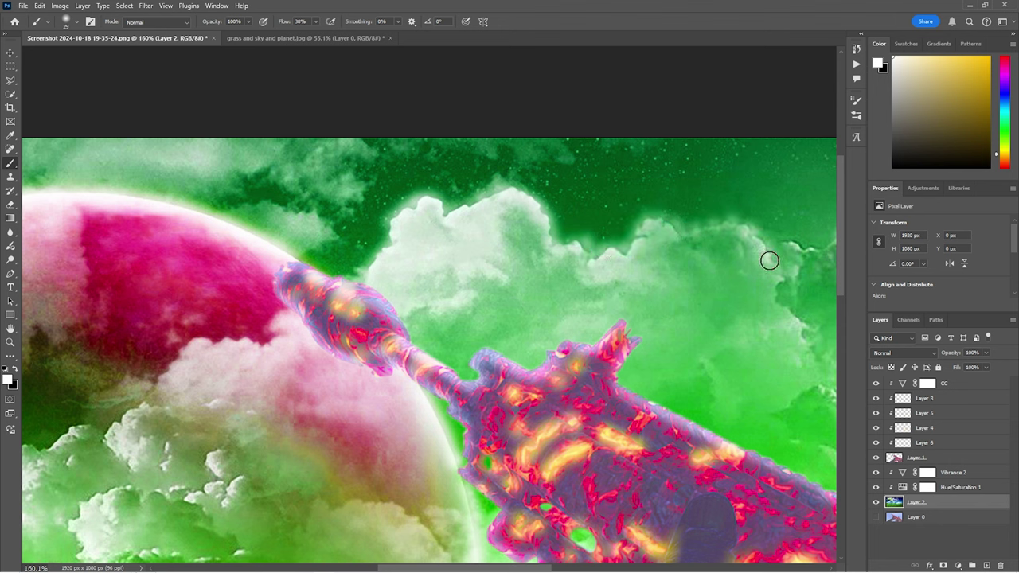
scroll(602, 293, "down", 5)
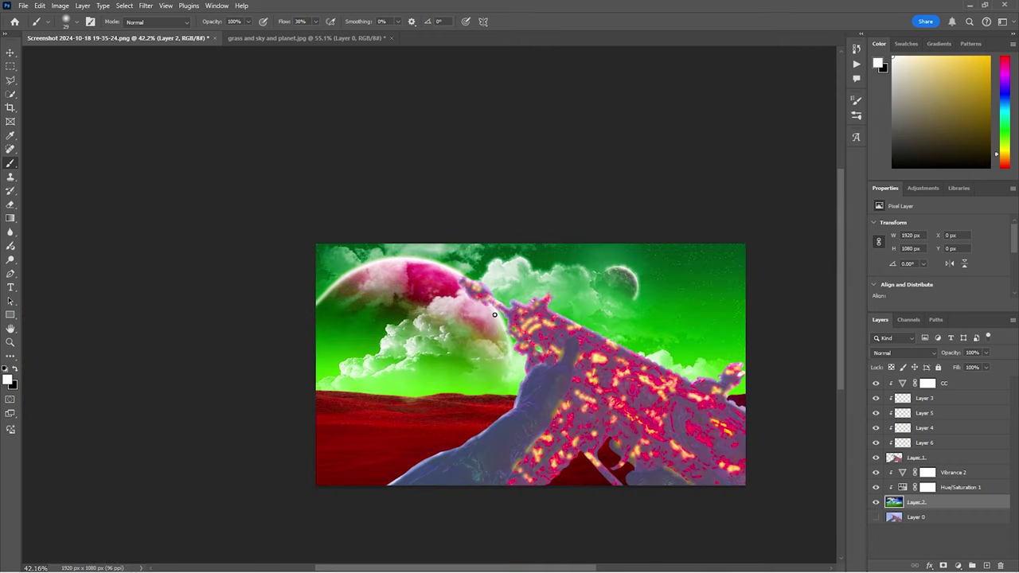
Step: Brush soft white highlights along the edges of the cloud bank in front of the large planet
scroll(396, 345, "up", 5)
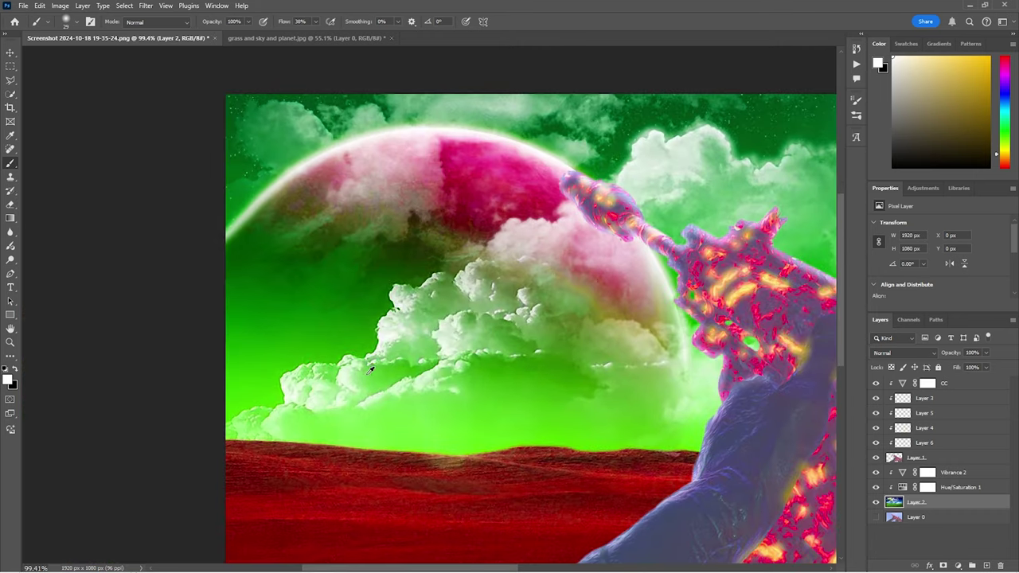
mouse_move(229, 425)
left_mouse_down()
mouse_move(223, 384)
mouse_move(236, 375)
mouse_move(387, 336)
mouse_move(392, 297)
mouse_move(420, 266)
mouse_move(409, 238)
mouse_move(420, 216)
mouse_move(460, 221)
mouse_move(479, 211)
mouse_move(415, 226)
mouse_move(499, 212)
mouse_move(409, 234)
mouse_move(420, 260)
left_mouse_up()
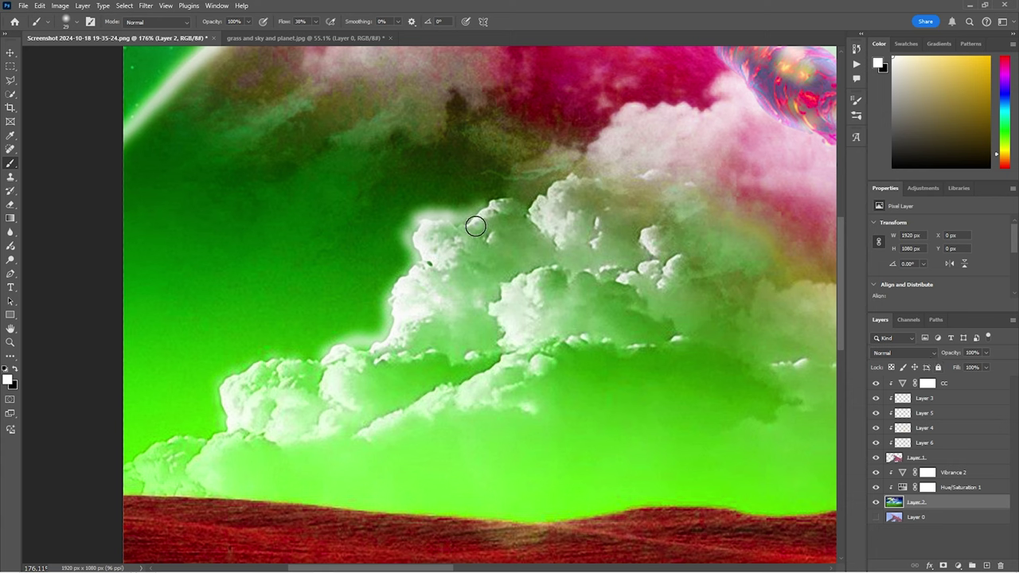
mouse_move(462, 225)
left_mouse_down()
mouse_move(493, 201)
mouse_move(527, 206)
mouse_move(509, 198)
mouse_move(539, 200)
mouse_move(566, 177)
left_mouse_up()
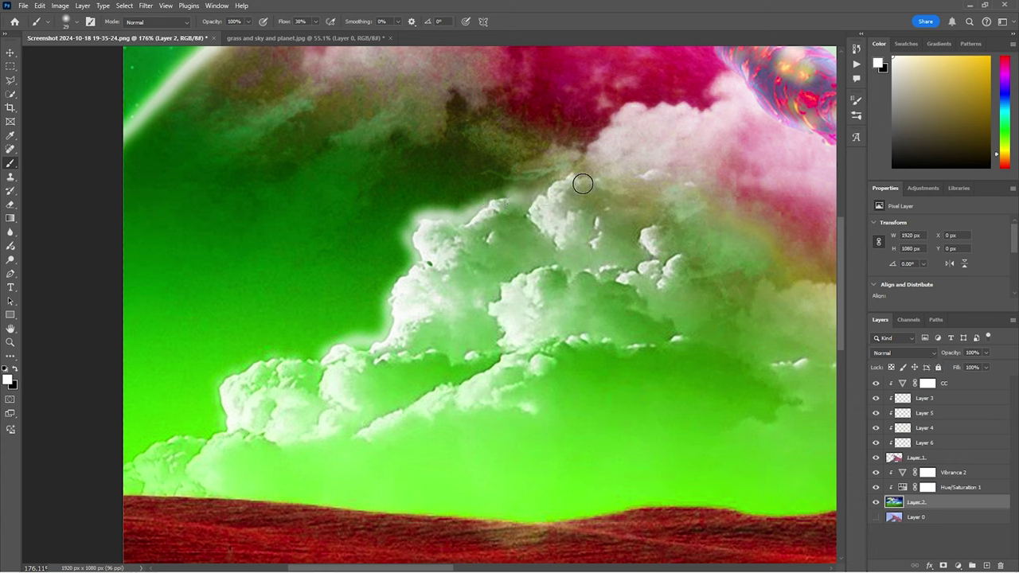
left_click_drag(519, 278, 497, 310)
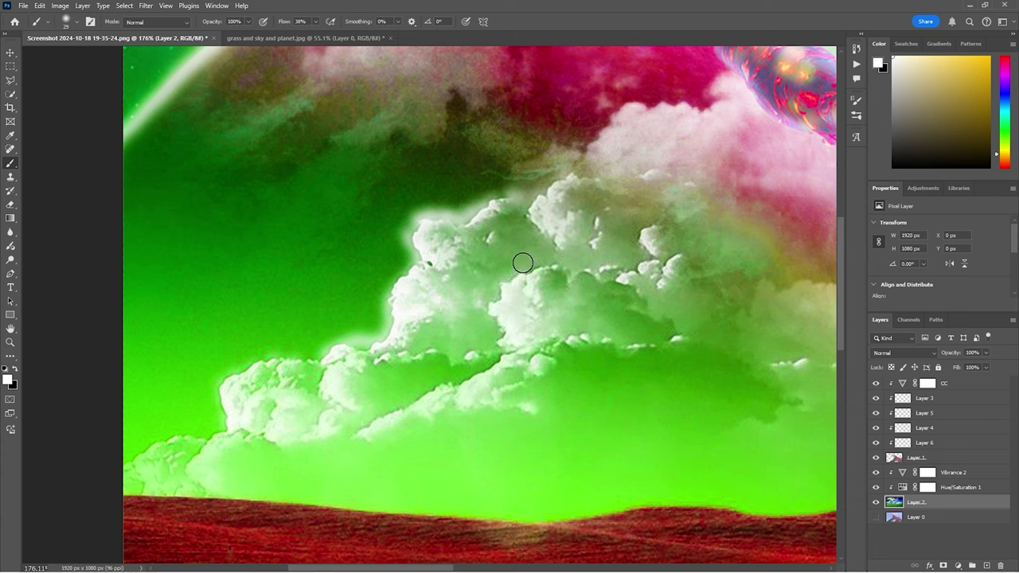
mouse_move(589, 153)
left_mouse_down()
mouse_move(638, 108)
mouse_move(717, 107)
mouse_move(724, 101)
mouse_move(723, 76)
left_mouse_up()
scroll(756, 185, "down", 5)
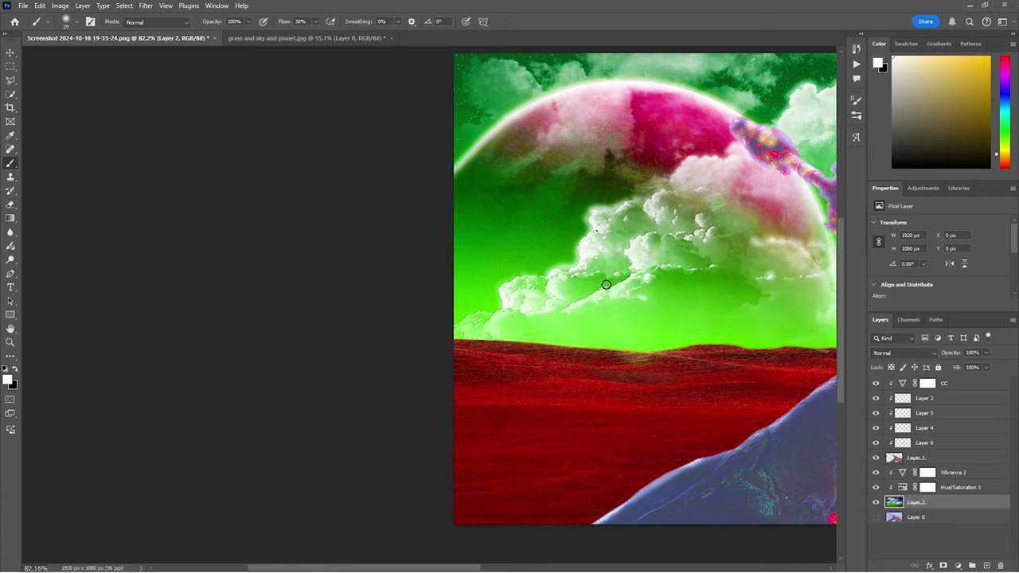
scroll(593, 294, "down", 8)
scroll(391, 402, "right", 10)
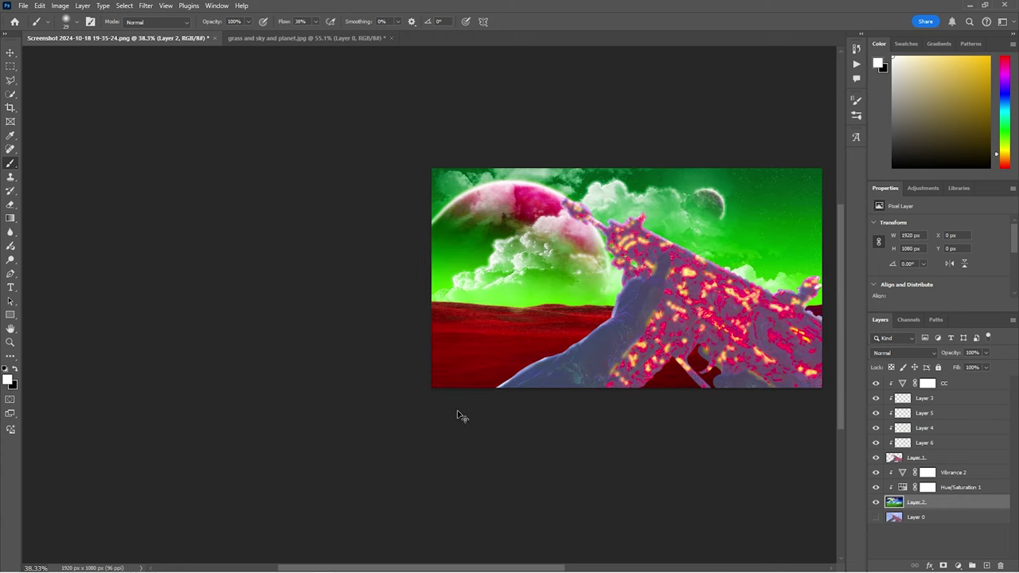
scroll(461, 397, "down", 4)
scroll(473, 371, "up", 1)
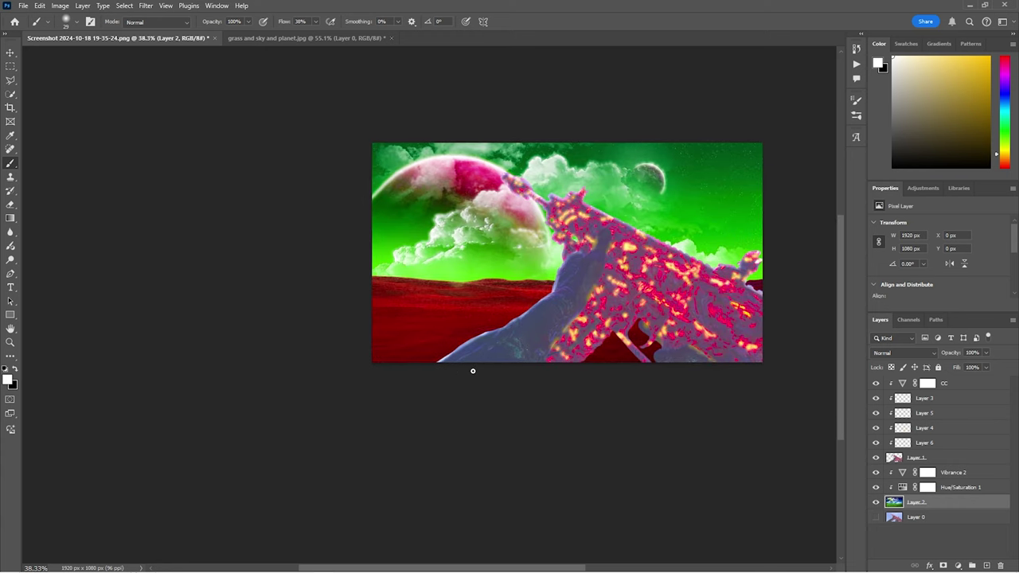
scroll(476, 373, "right", 5)
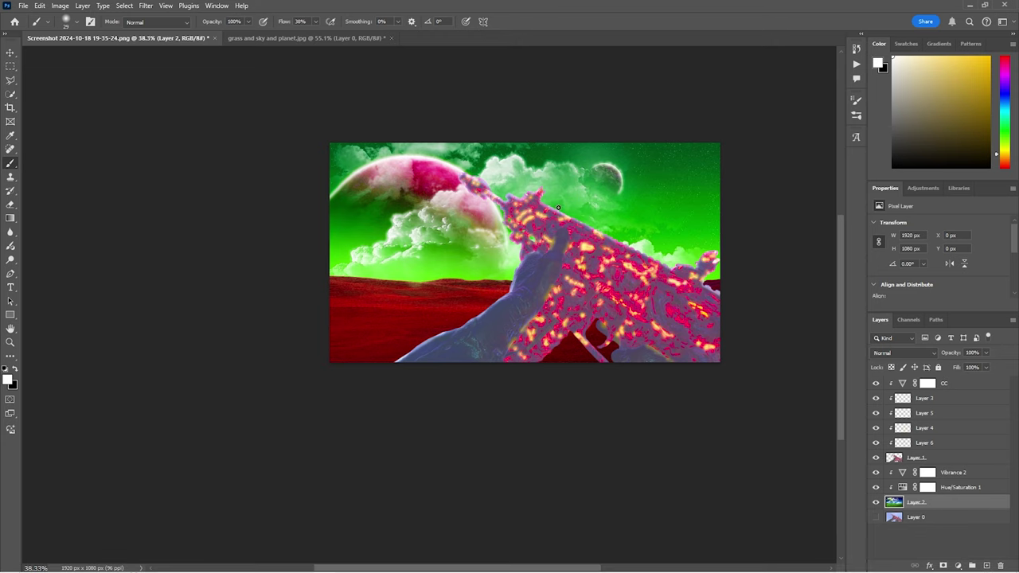
Step: Turn on the Contextual Task Bar for the document
left_click(217, 6)
left_click(217, 6)
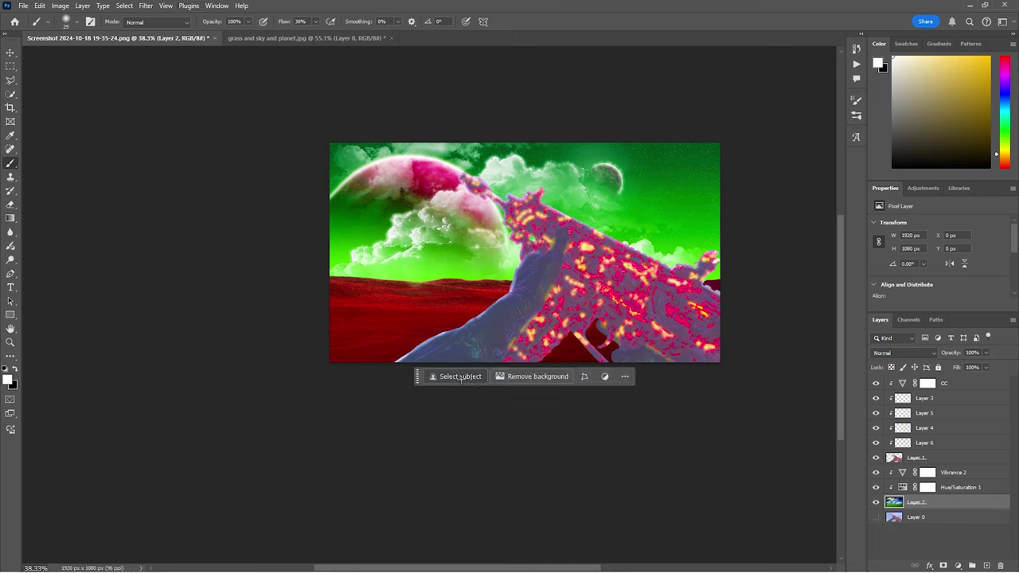
left_click(217, 5)
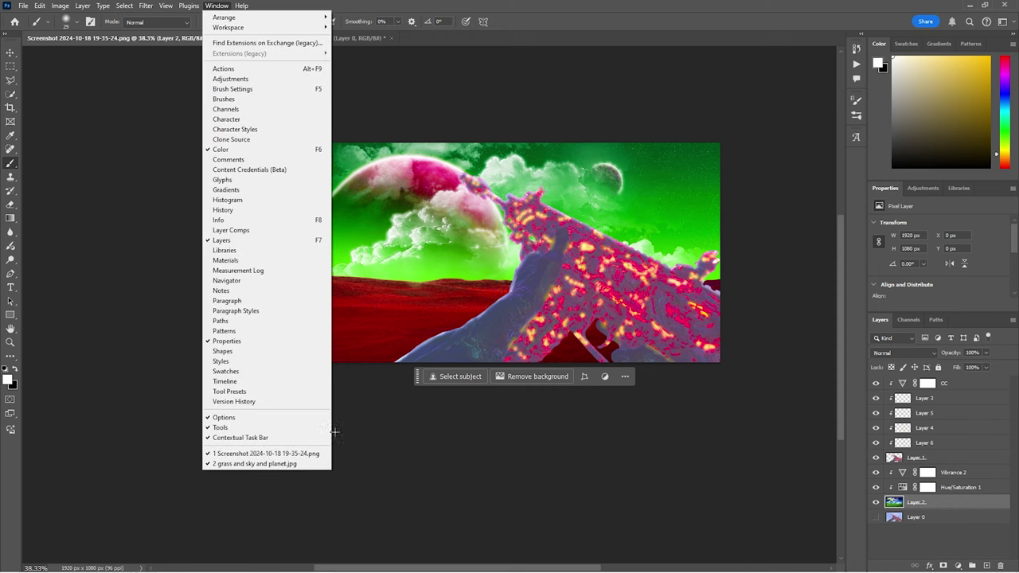
left_click(361, 428)
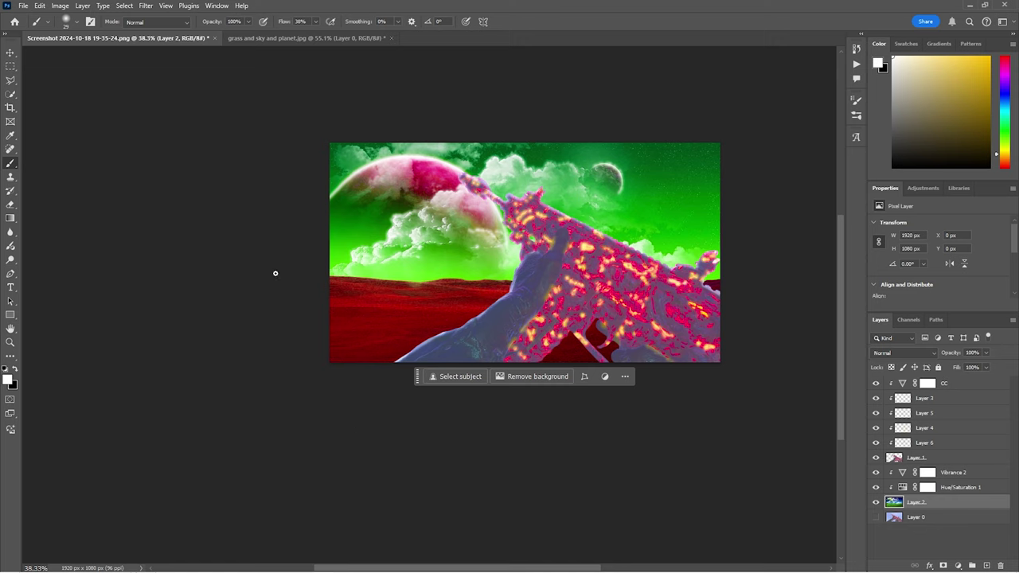
Step: Switch the lasso tool group to the freehand Lasso Tool and activate it
left_click(10, 92)
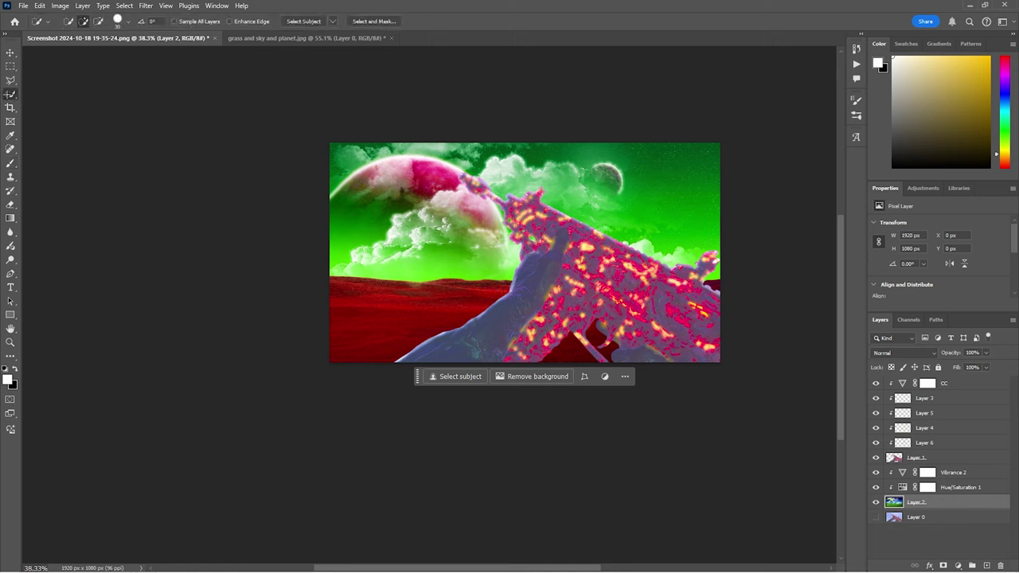
right_click(10, 93)
left_click(10, 80)
right_click(10, 81)
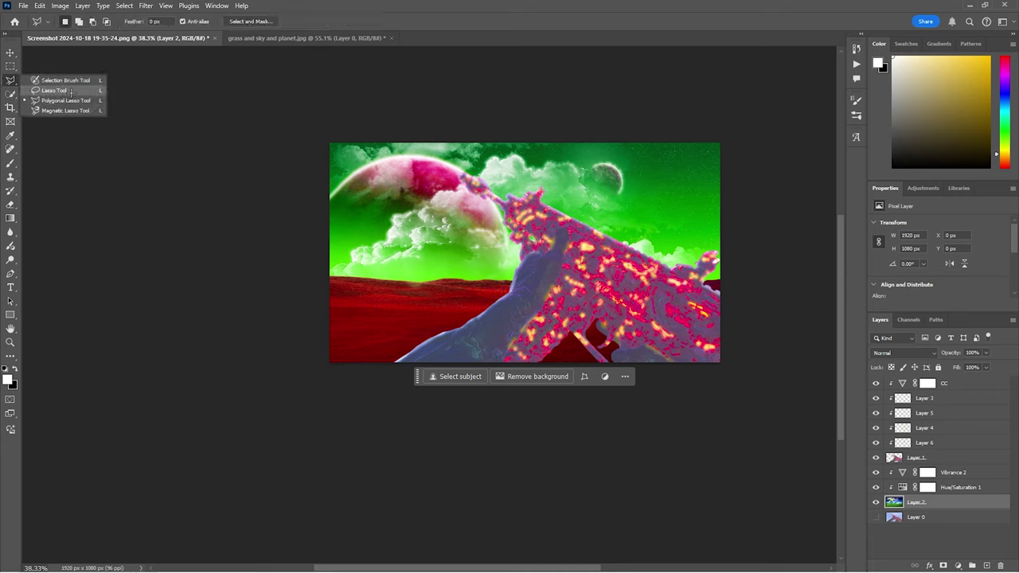
left_click(71, 93)
right_click(10, 80)
left_click(10, 94)
right_click(10, 94)
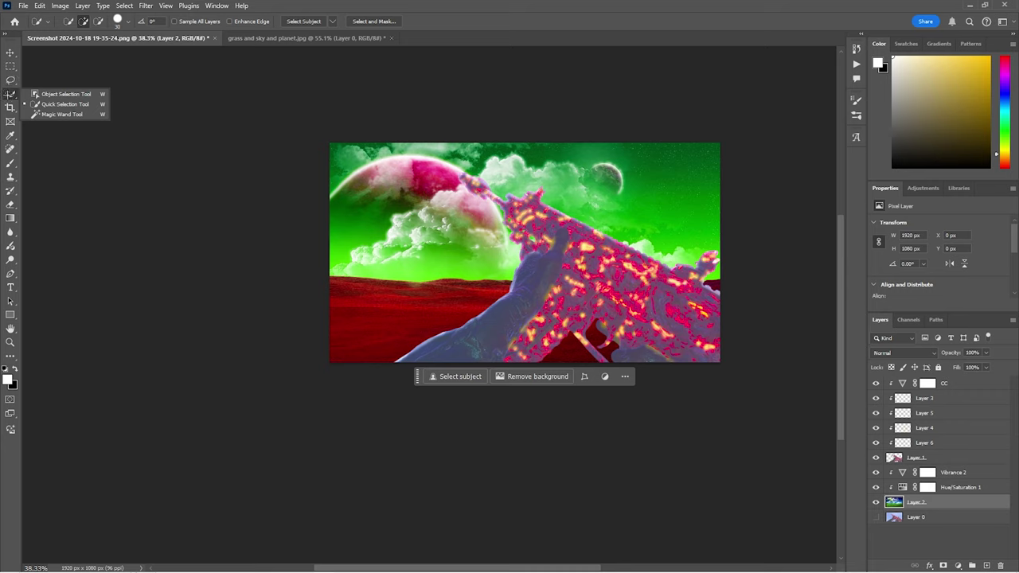
key("l")
Step: Lasso a freehand selection around the empty upper-right corner of the sky on the background layer
scroll(619, 265, "up", 7)
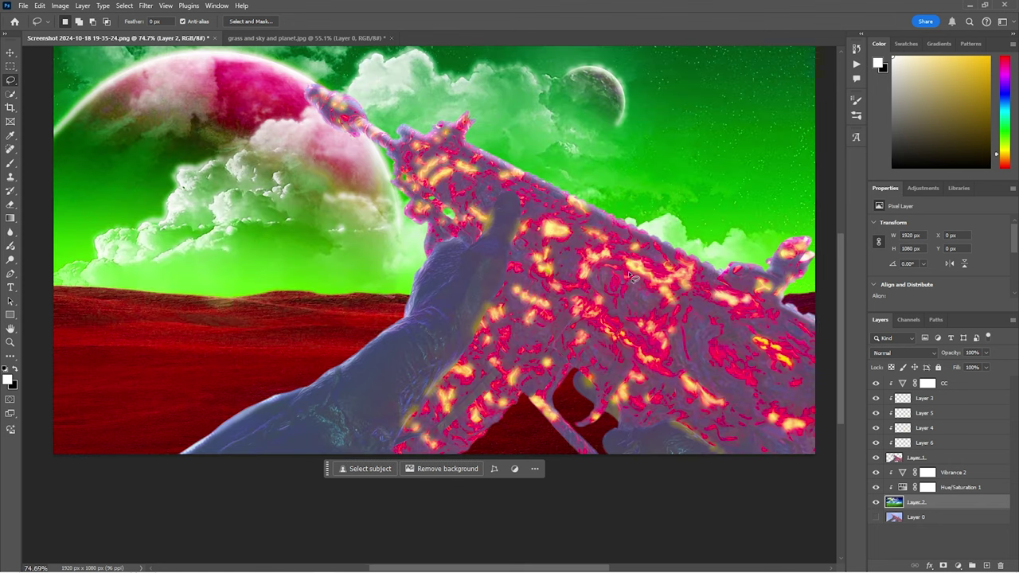
scroll(627, 267, "down", 5)
scroll(630, 270, "up", 2)
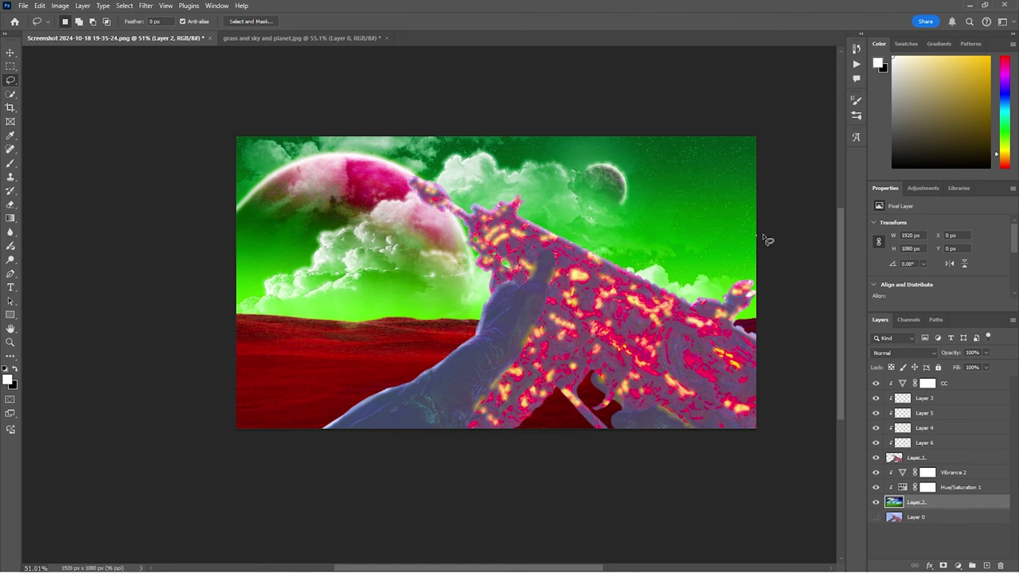
left_click(765, 240)
left_click(477, 218)
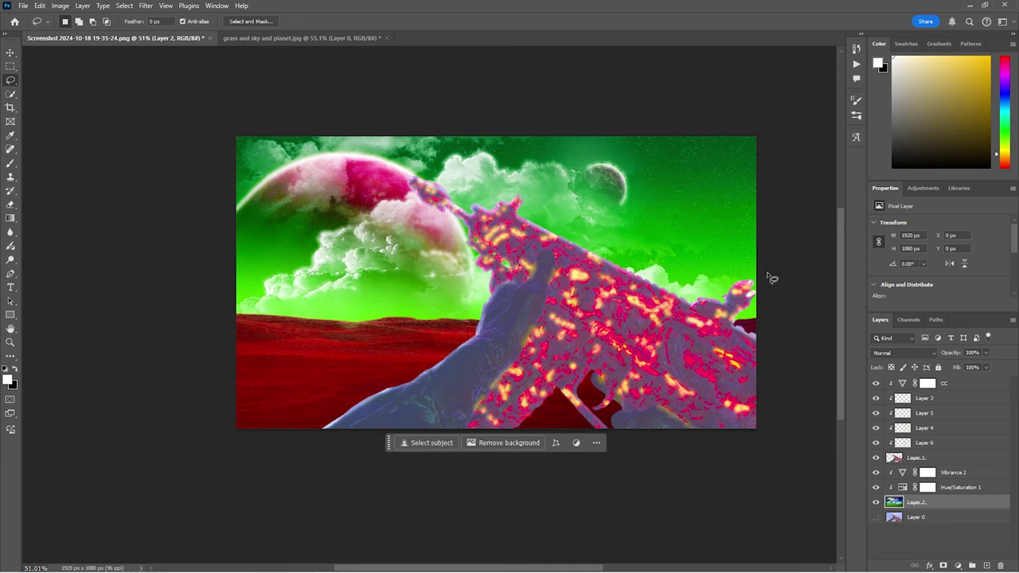
left_click_drag(767, 274, 767, 275)
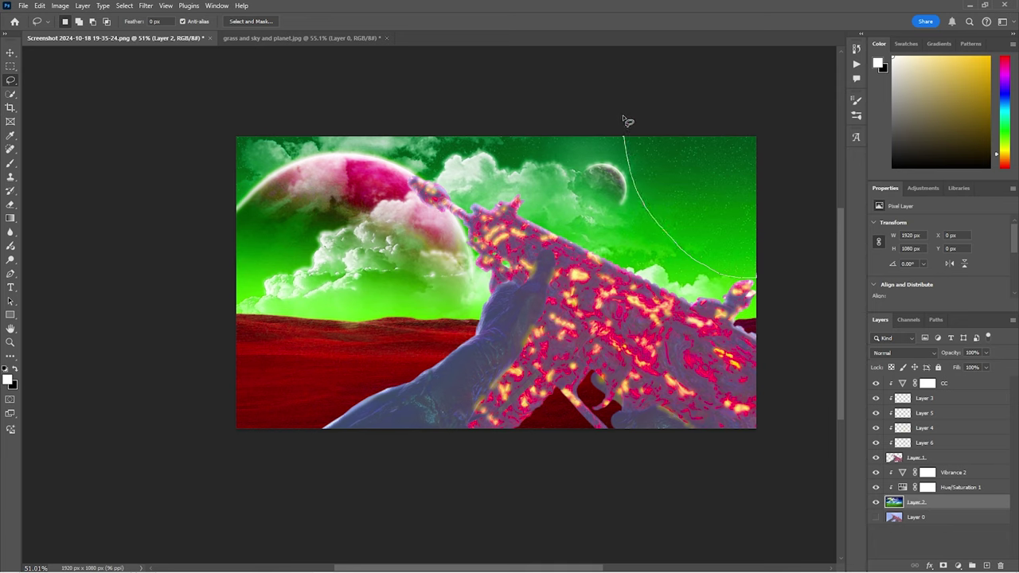
mouse_move(626, 119)
left_mouse_down()
mouse_move(689, 97)
mouse_move(785, 91)
mouse_move(806, 282)
left_mouse_up()
Step: Generate a fill in the selection with the prompt "Bright Glow Sun" and browse its variations
left_click(614, 292)
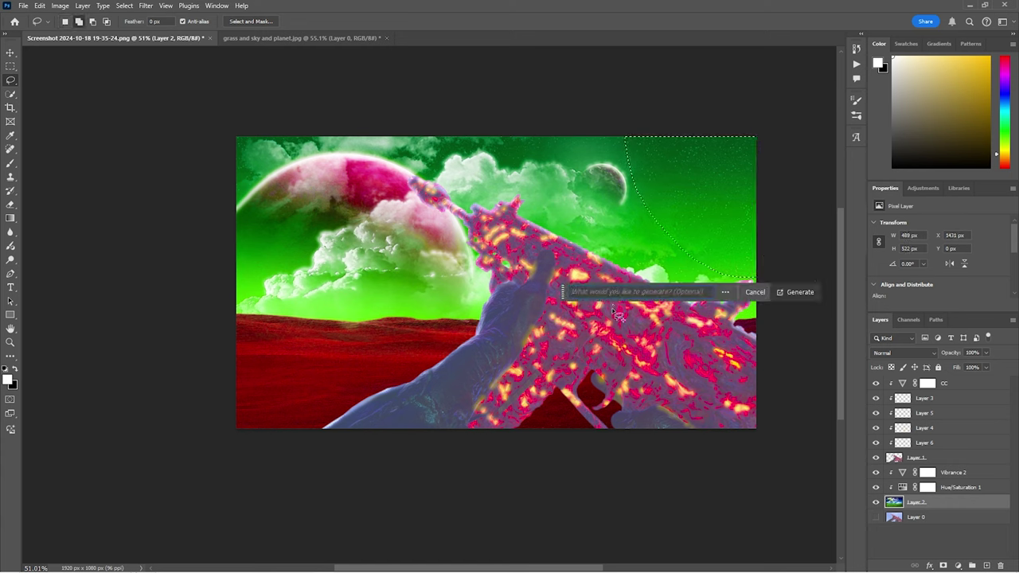
type("Br")
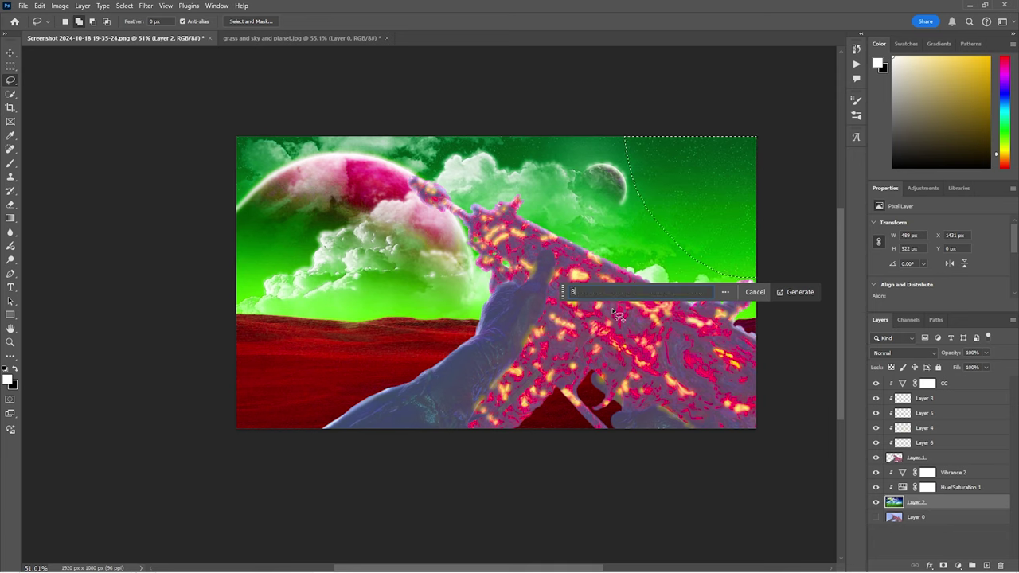
type("ight Glow Sun")
key("Return")
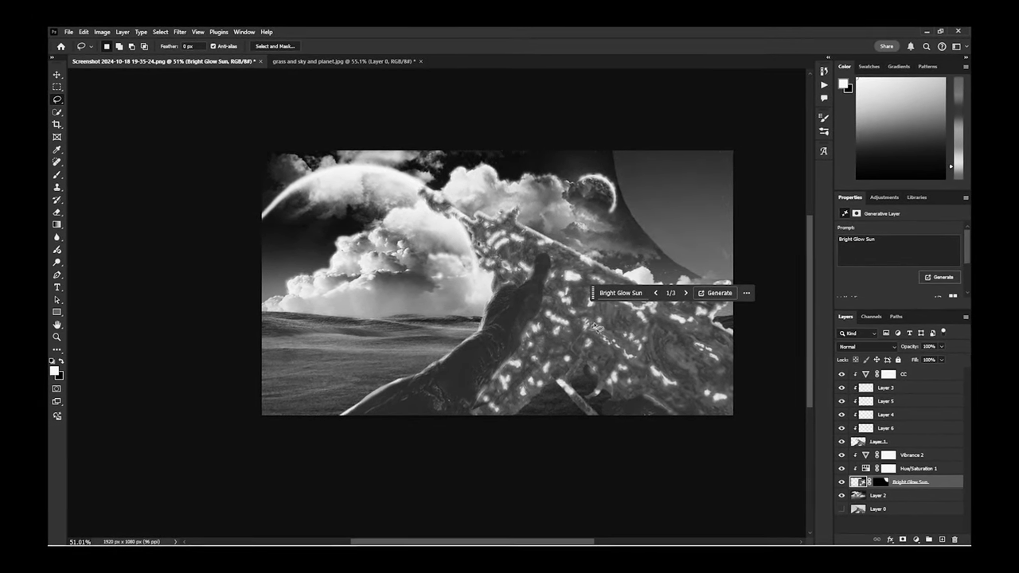
left_click(686, 293)
left_click(687, 293)
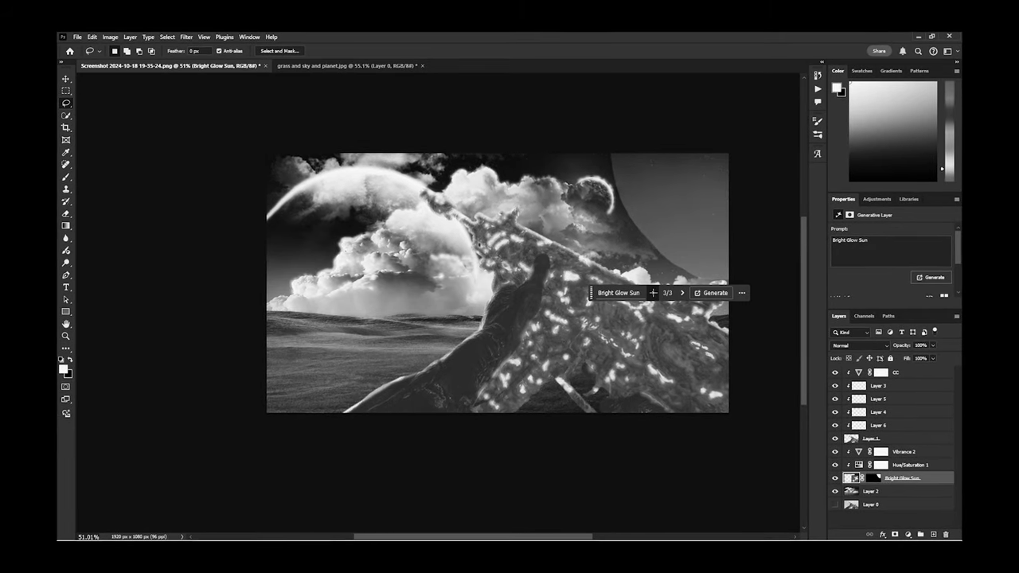
left_click(653, 292)
Step: Place the generated sun layer directly above Layer 2, clipped to it and beneath the Hue/Saturation adjustment
mouse_move(900, 479)
left_mouse_down()
mouse_move(893, 503)
mouse_move(884, 468)
left_mouse_up()
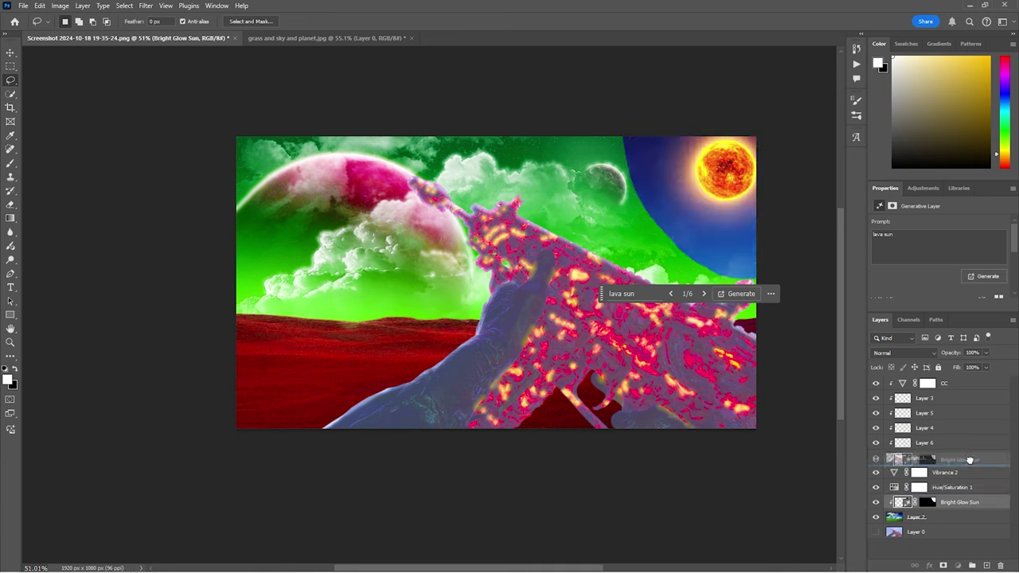
left_click_drag(968, 460, 964, 488)
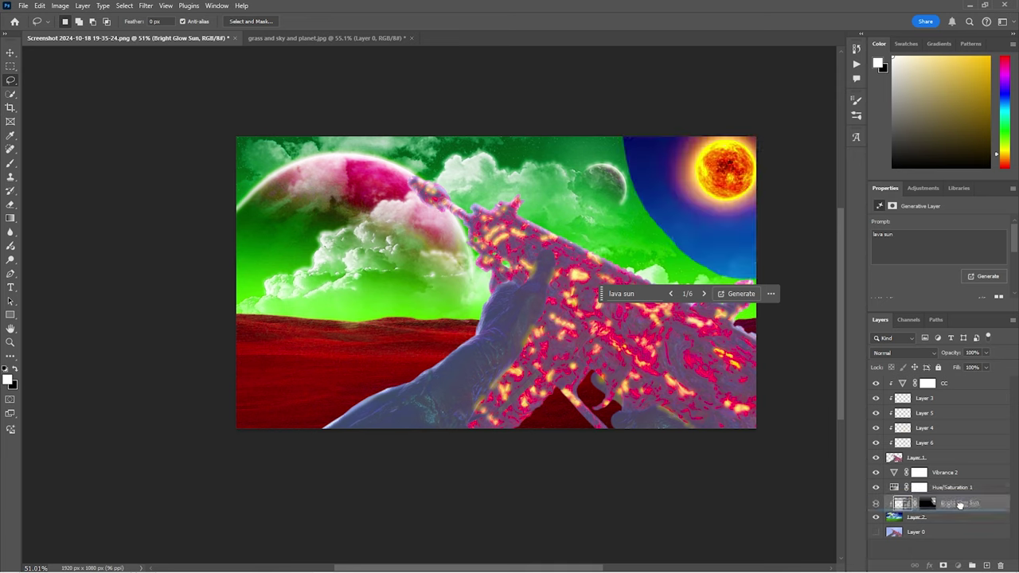
Step: Compare the sun and background with the Hue/Saturation adjustment hidden and shown
left_click(963, 487)
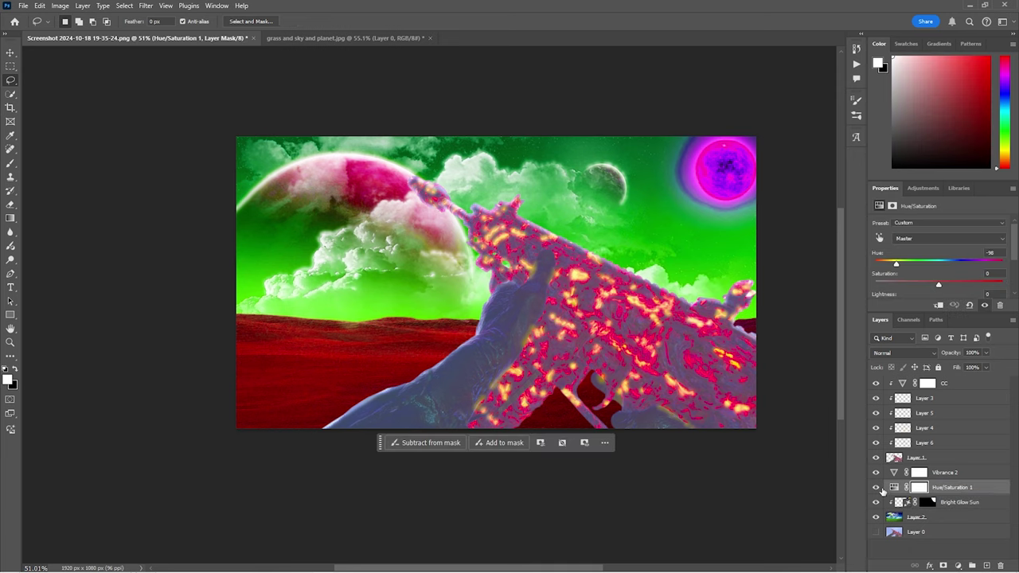
left_click(876, 488)
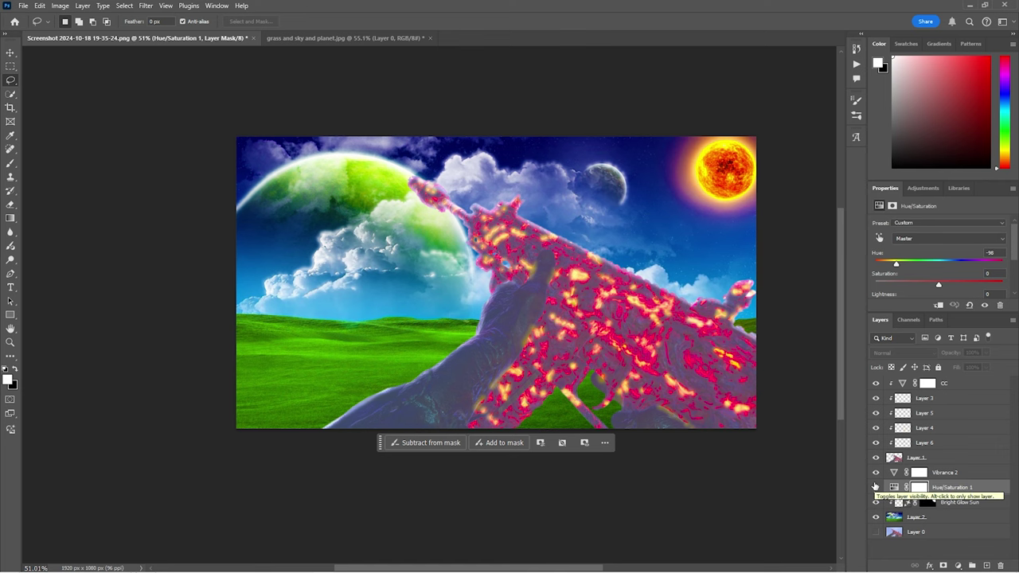
left_click(876, 486)
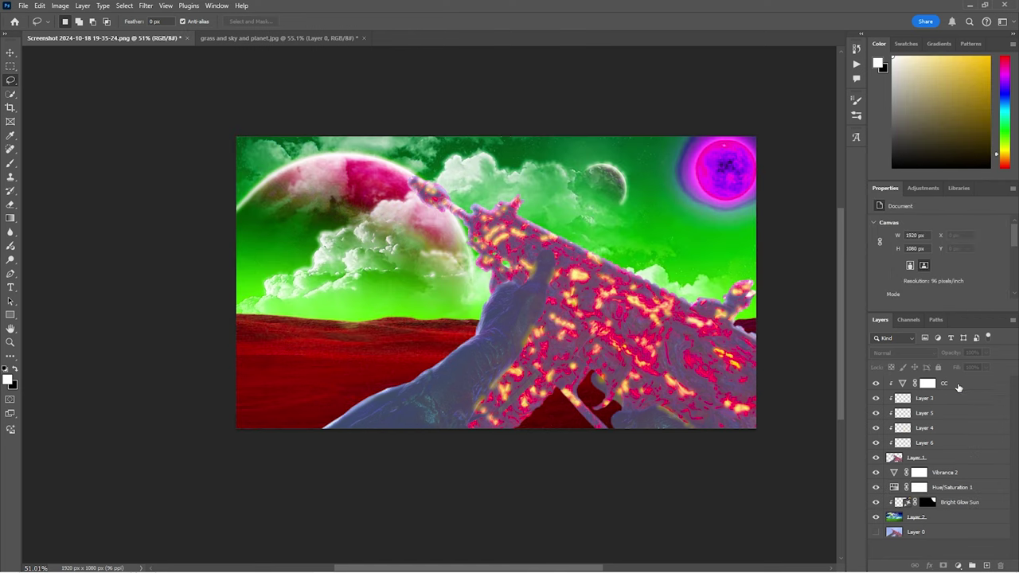
Step: Flatten the image, discarding the hidden layers, and unlock the flattened background as a regular layer
left_click(958, 387)
right_click(958, 387)
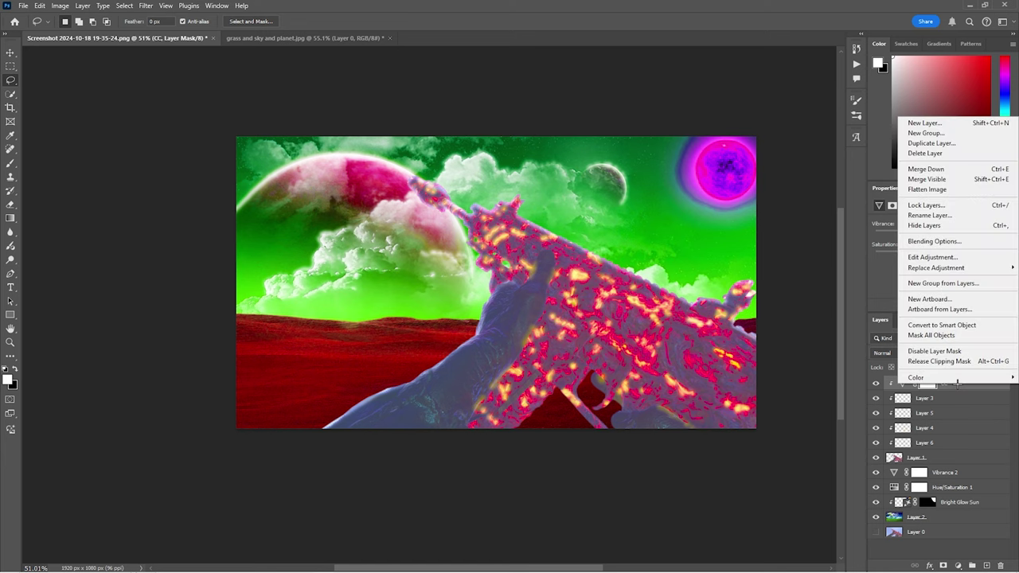
left_click(967, 189)
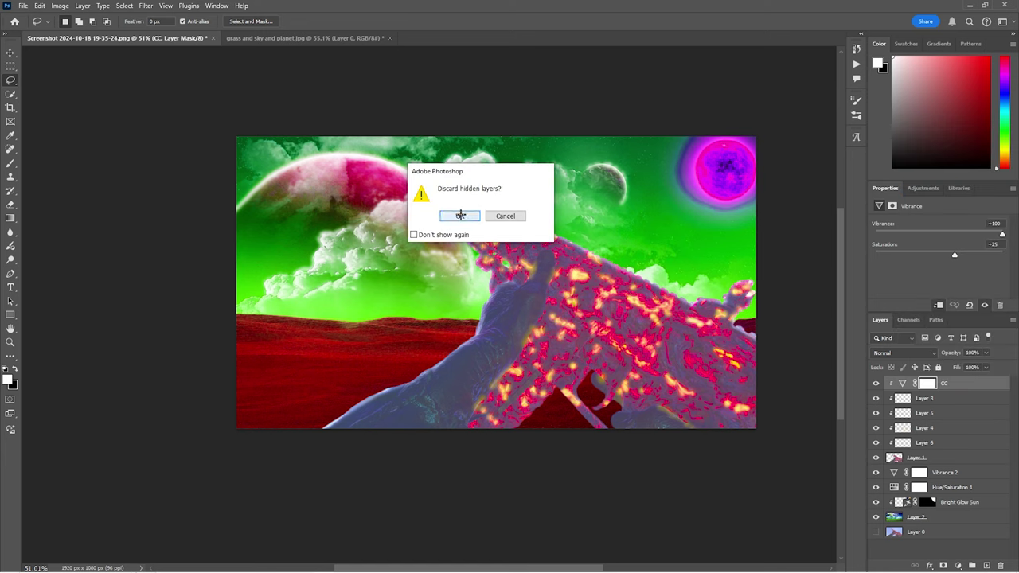
left_click(460, 216)
left_click(998, 384)
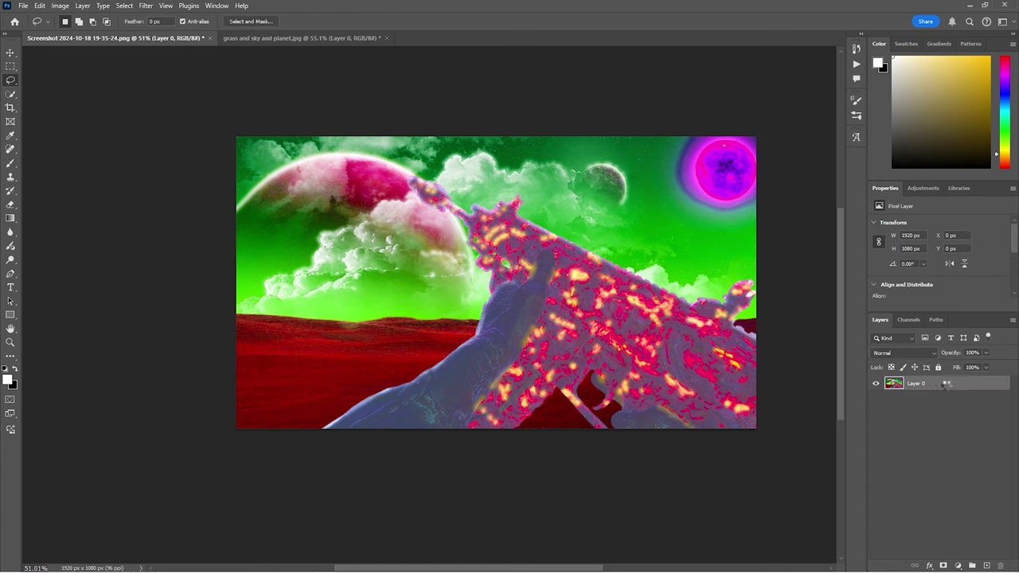
Step: Open the Camera Raw filter on the flattened layer and set Saturation to +34 and Vibrance to +7
key("shift+ctrl+a")
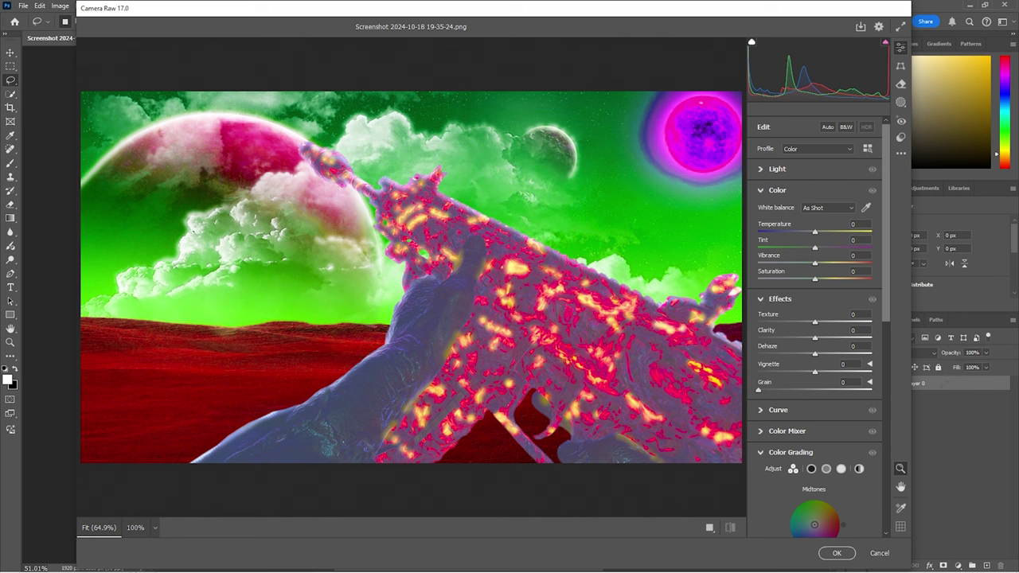
left_click(819, 280)
left_click_drag(818, 282, 820, 260)
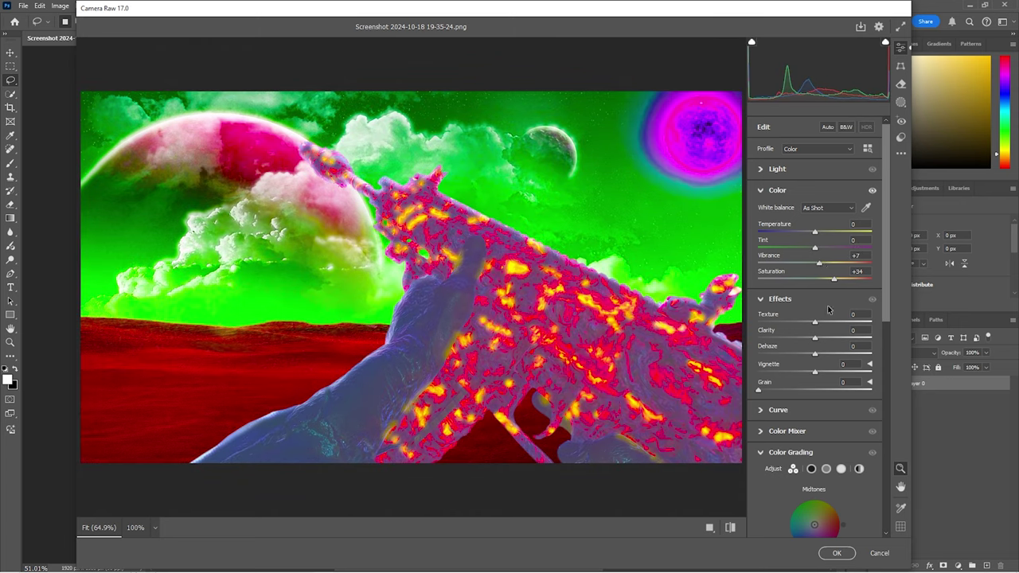
Step: Set Texture to -65, and try Clarity at +100 before returning it to 0
mouse_move(816, 322)
left_mouse_down()
mouse_move(842, 325)
mouse_move(808, 325)
left_mouse_up()
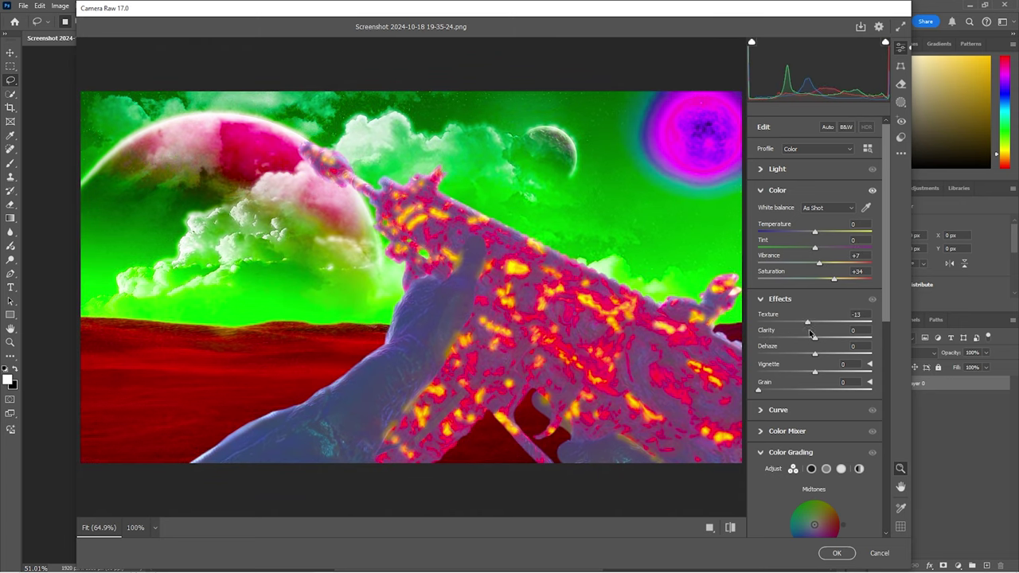
left_click_drag(811, 334, 769, 328)
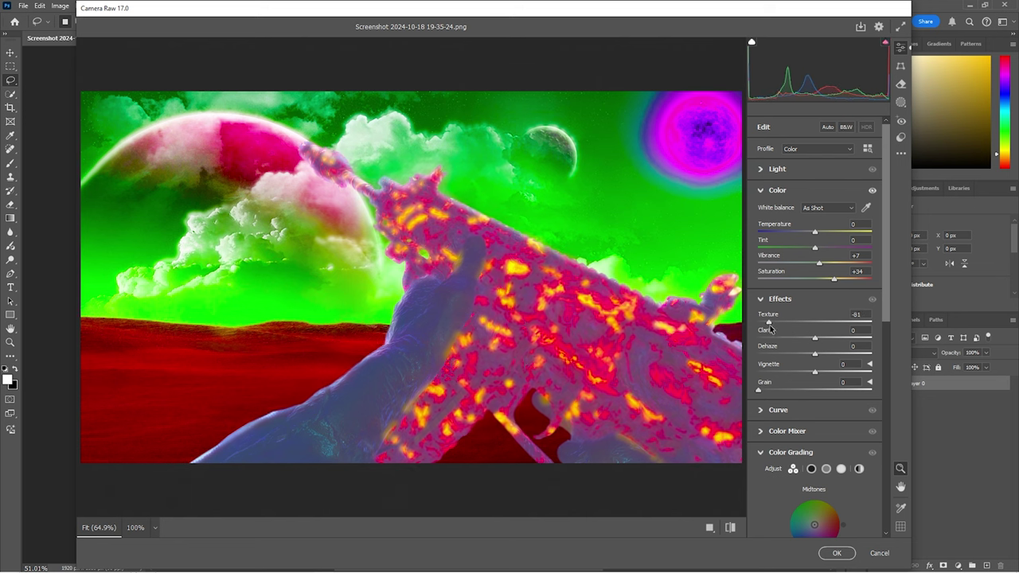
left_click_drag(770, 329, 896, 352)
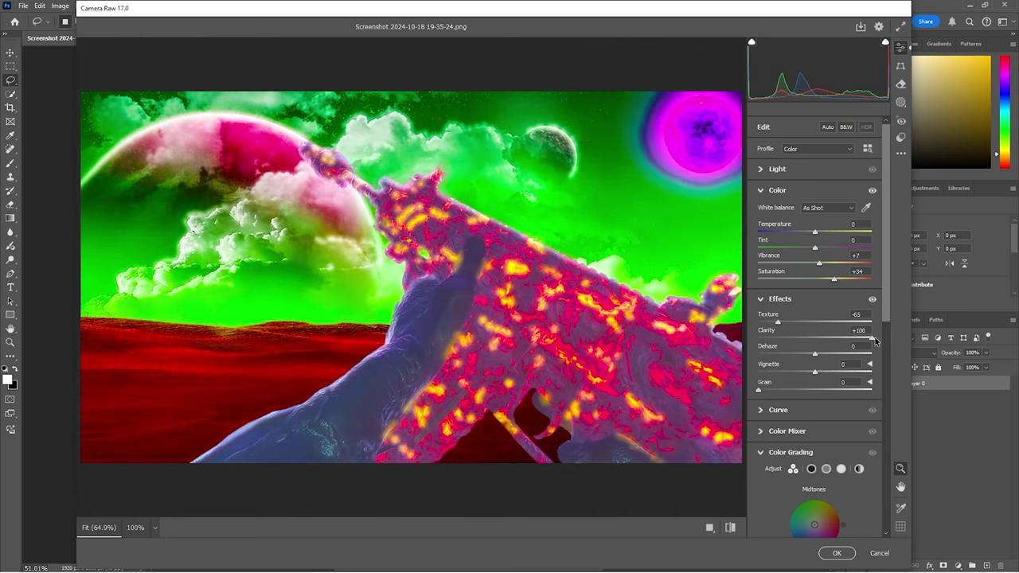
left_click_drag(874, 341, 823, 342)
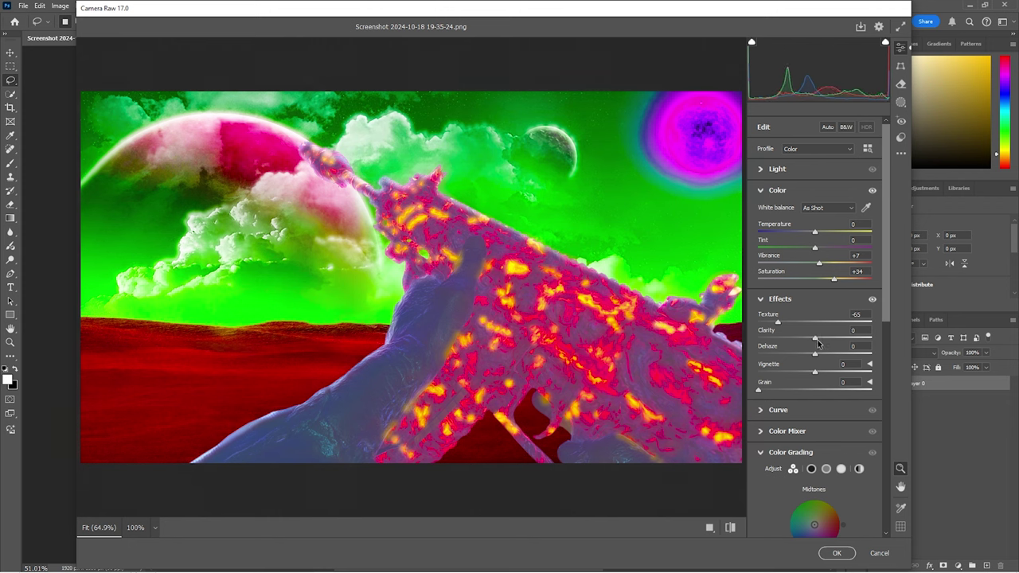
Step: Try Dehaze at +100 and apply the Camera Raw adjustments to the layer
left_click_drag(816, 352, 883, 357)
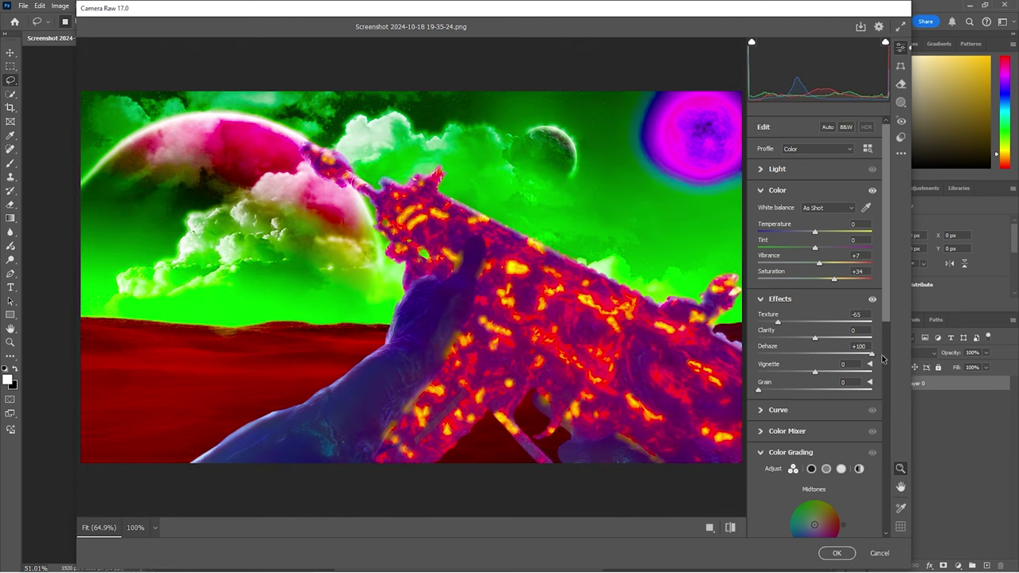
key("Return")
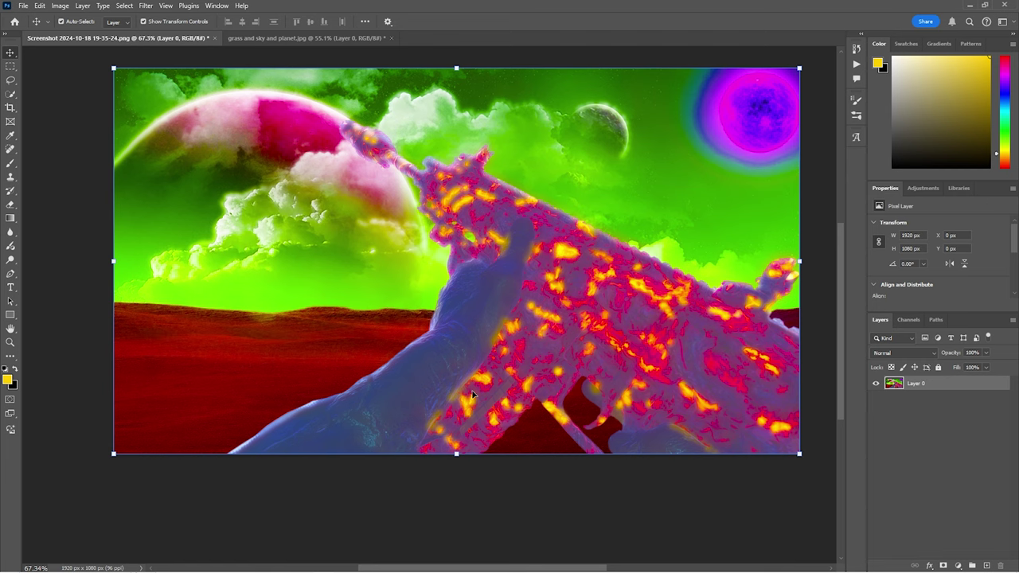
Step: Compare the finished artwork with the original background in the grass and sky and planet.jpg document
left_click(923, 403)
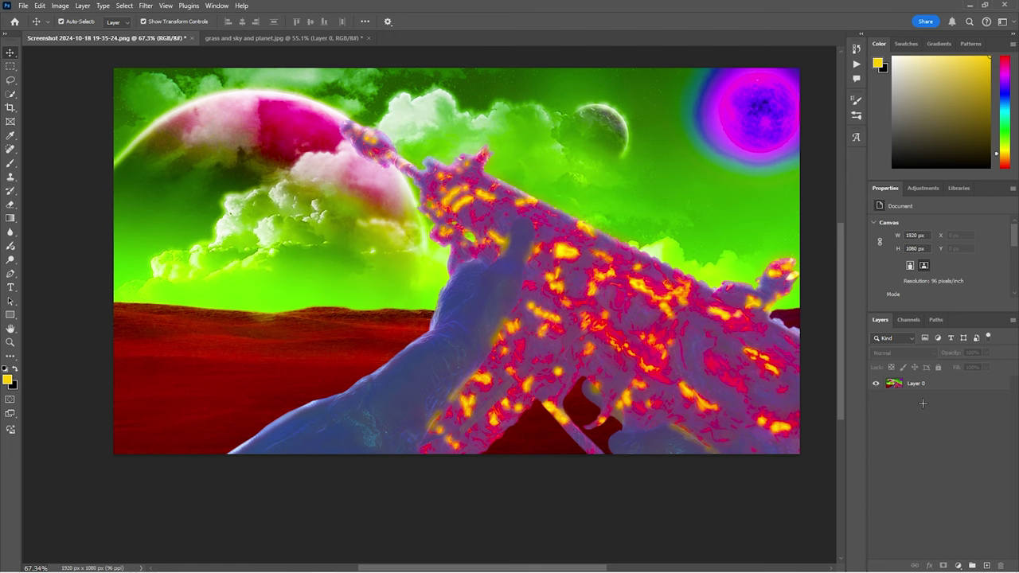
scroll(305, 272, "down", 3)
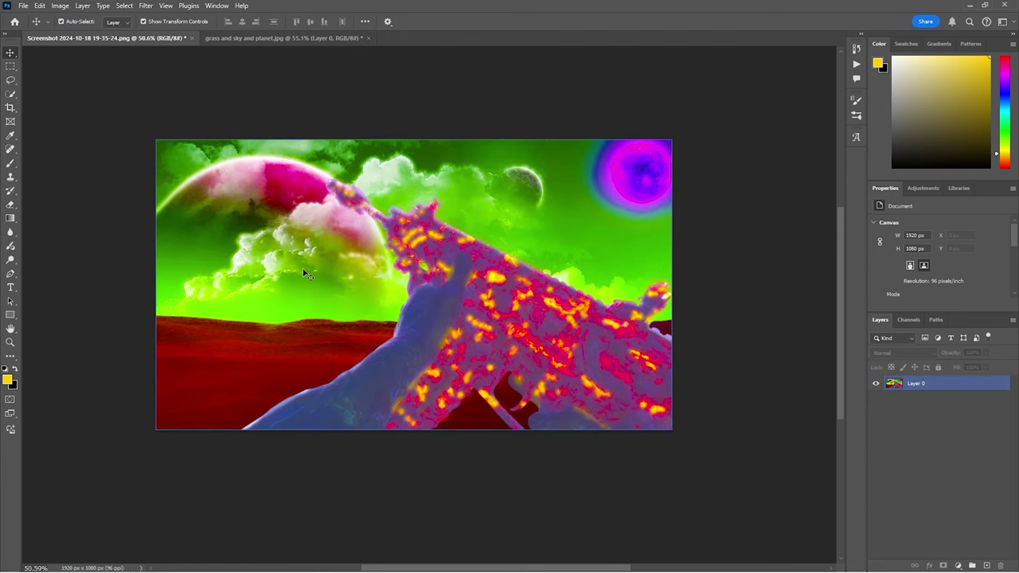
scroll(317, 225, "left", 2)
left_click(216, 37)
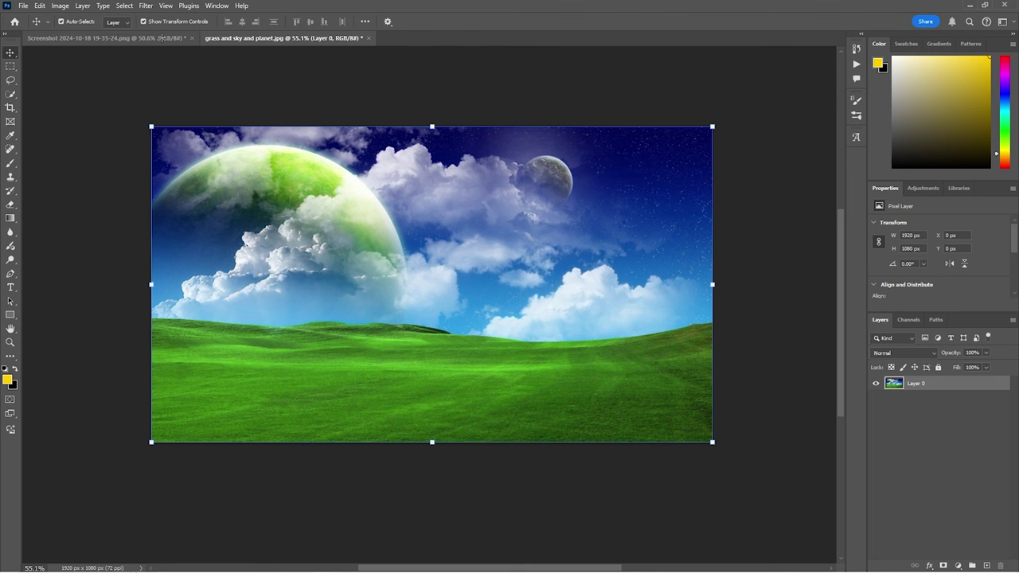
left_click(164, 37)
left_click_drag(236, 32, 279, 70)
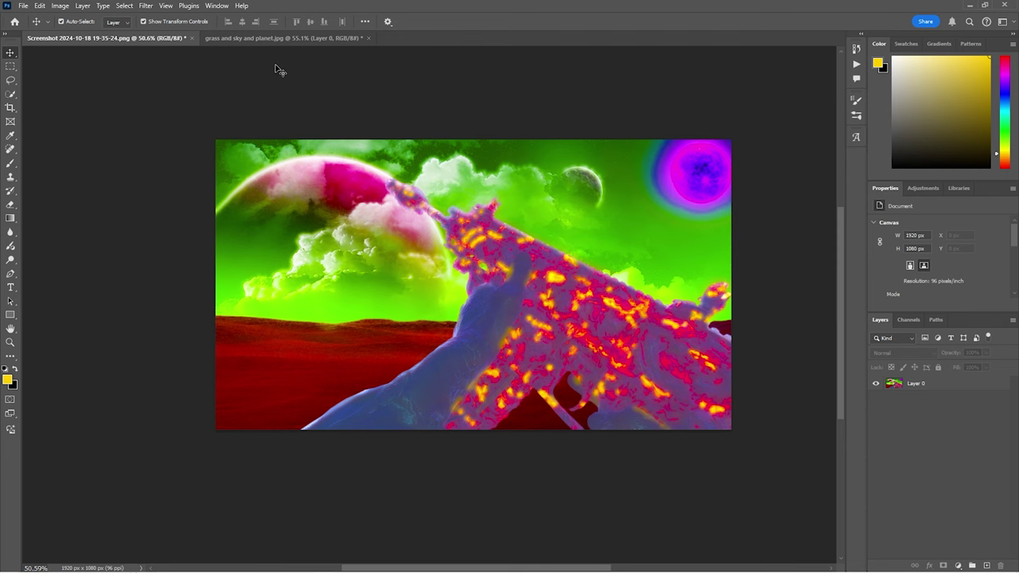
Step: Examine the flattened artwork up close around the arm, the lava gun and the planets
left_click(483, 246)
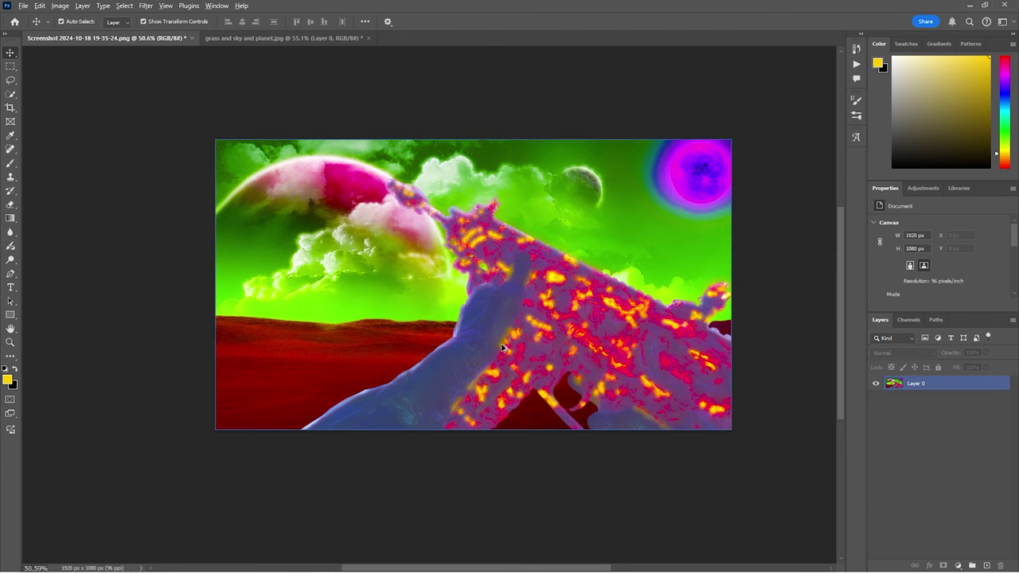
scroll(487, 372, "up", 13)
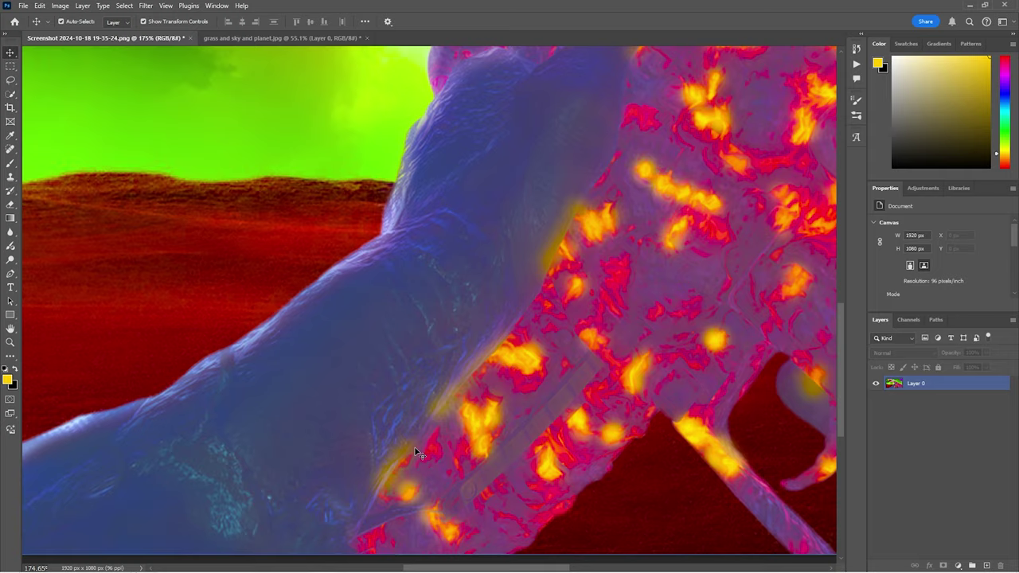
scroll(550, 308, "up", 3)
scroll(587, 290, "up", 6)
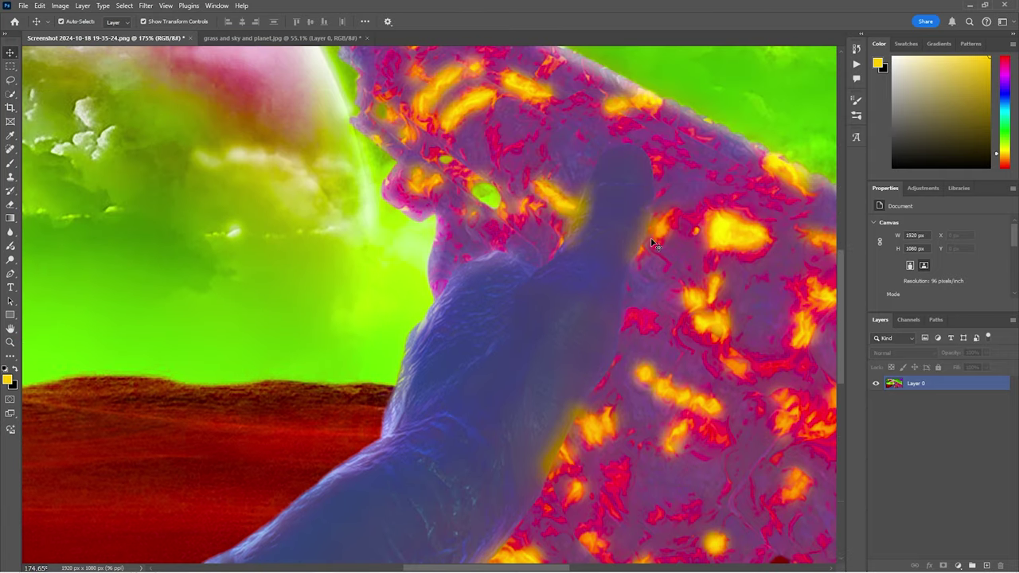
scroll(588, 269, "up", 2)
scroll(587, 269, "down", 4)
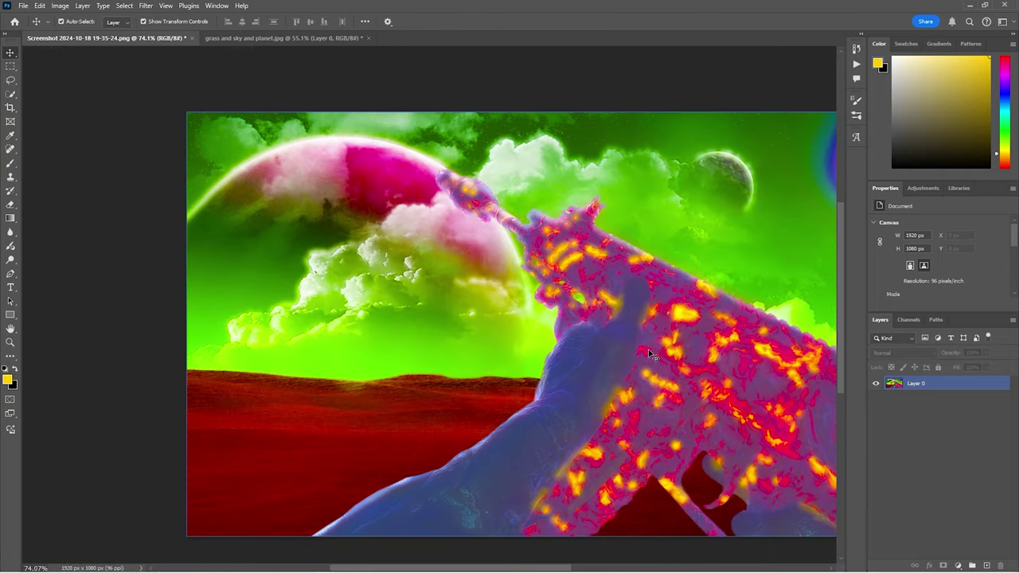
scroll(654, 358, "right", 3)
scroll(672, 521, "up", 2)
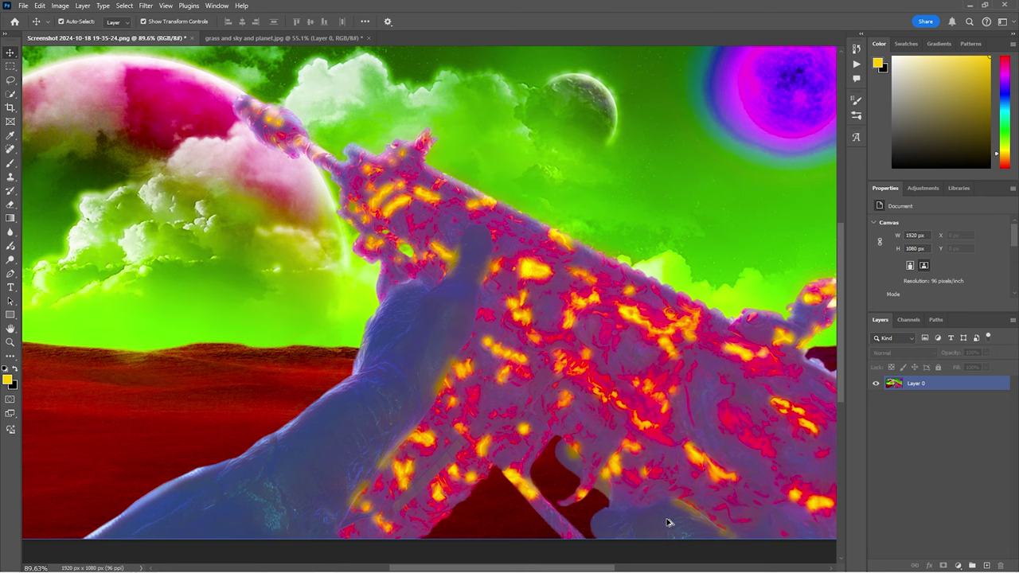
left_click(692, 531)
scroll(708, 341, "up", 2)
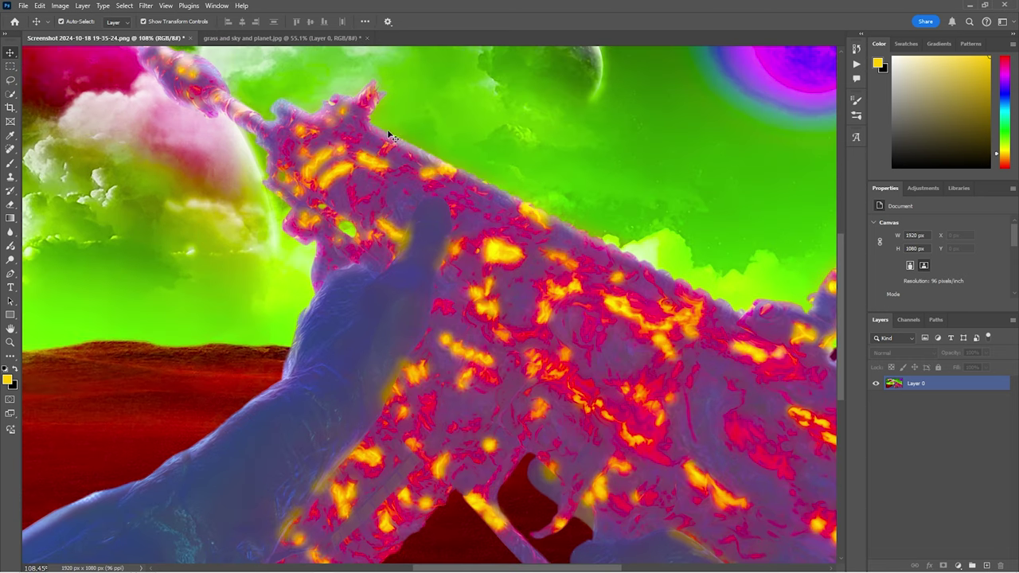
scroll(366, 131, "up", 2)
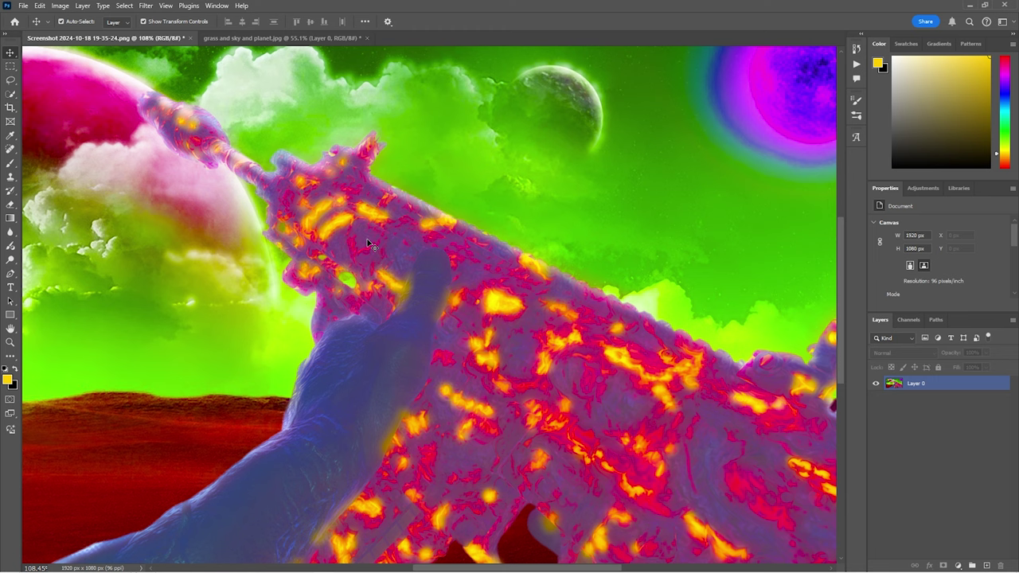